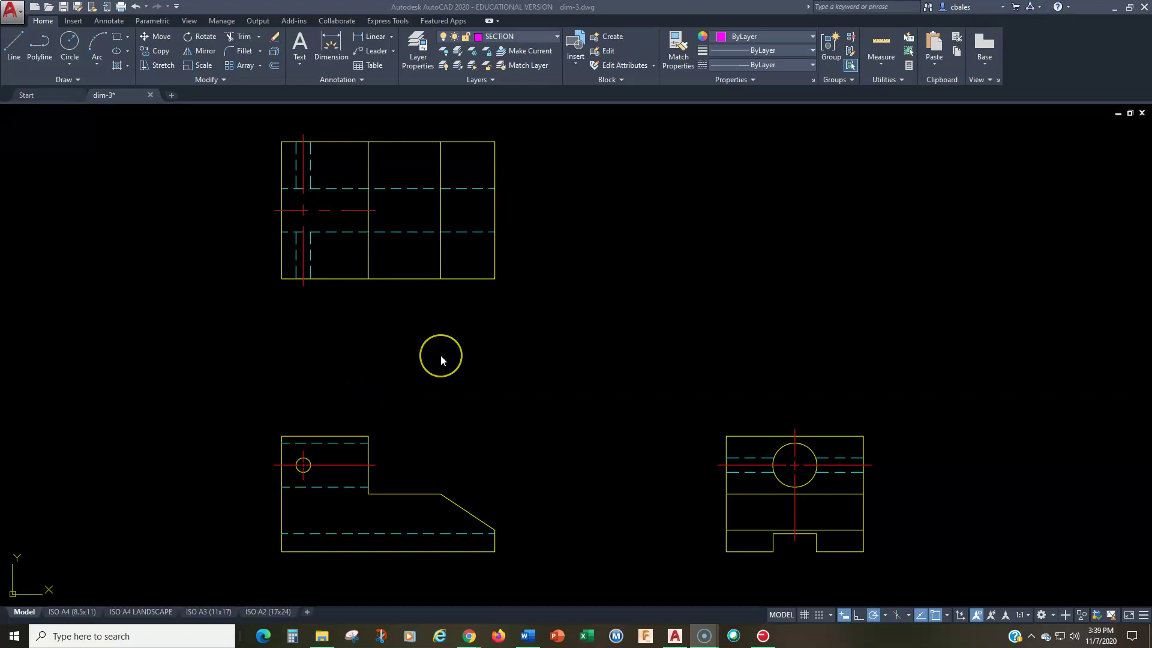
- Free space right of the views and make VISIBLE the current layer
{"action": "middle_click_drag", "start_coordinate": [442, 370], "coordinate": [439, 381]}
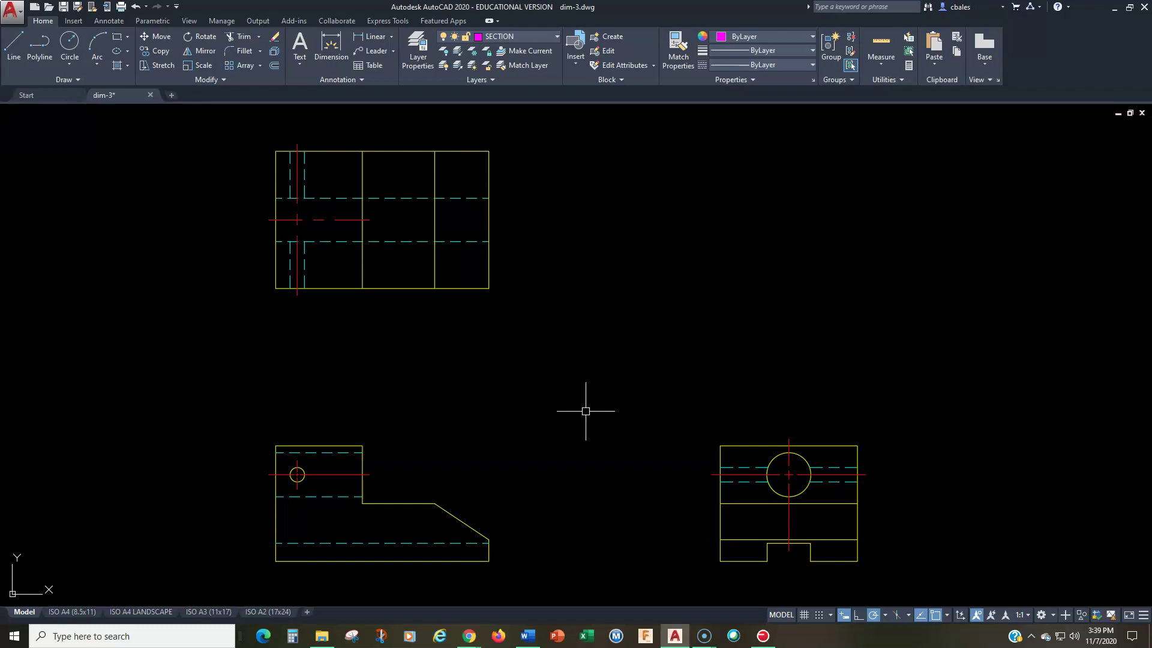
{"action": "middle_click_drag", "start_coordinate": [585, 411], "coordinate": [515, 414]}
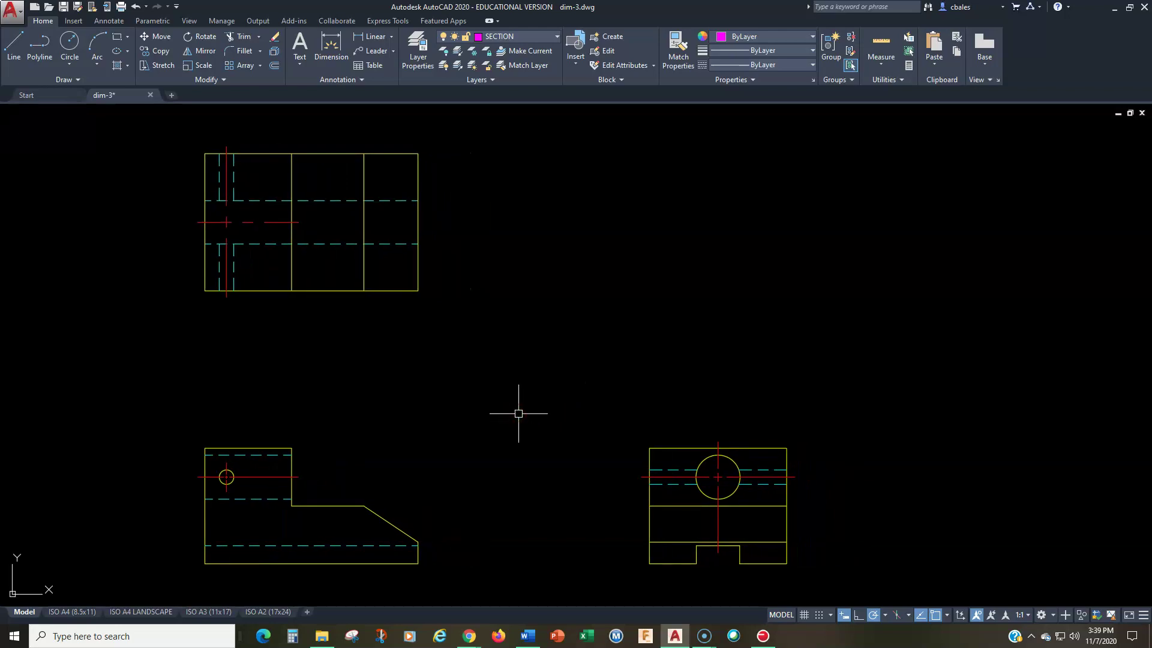
{"action": "left_click", "coordinate": [523, 36]}
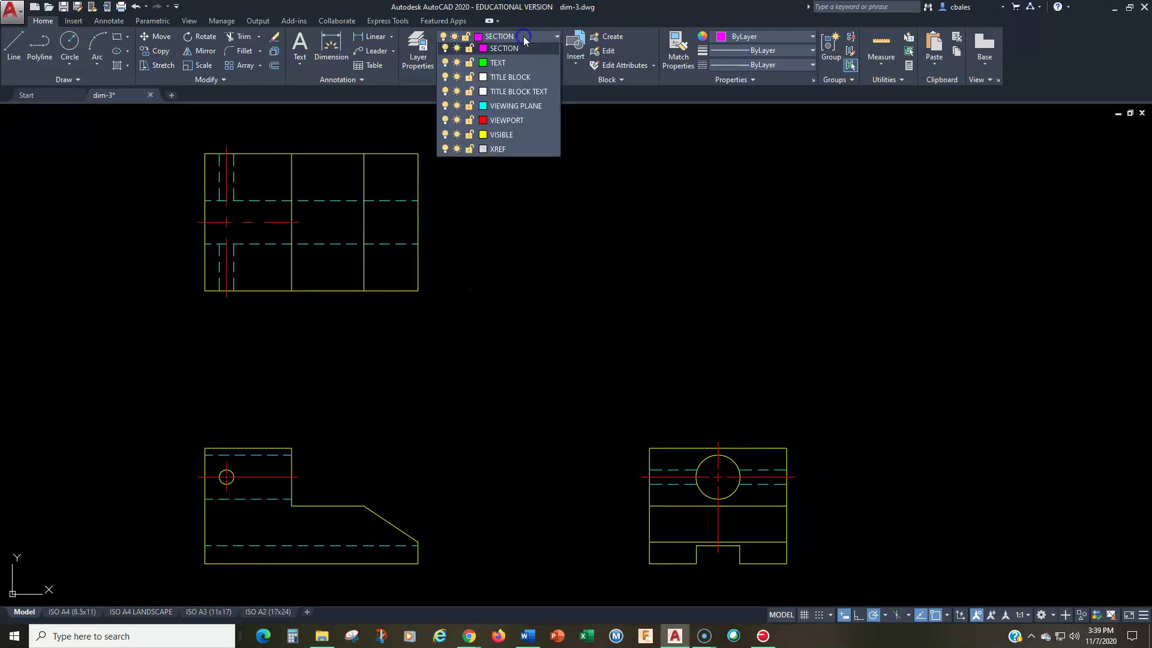
{"action": "left_click", "coordinate": [504, 323]}
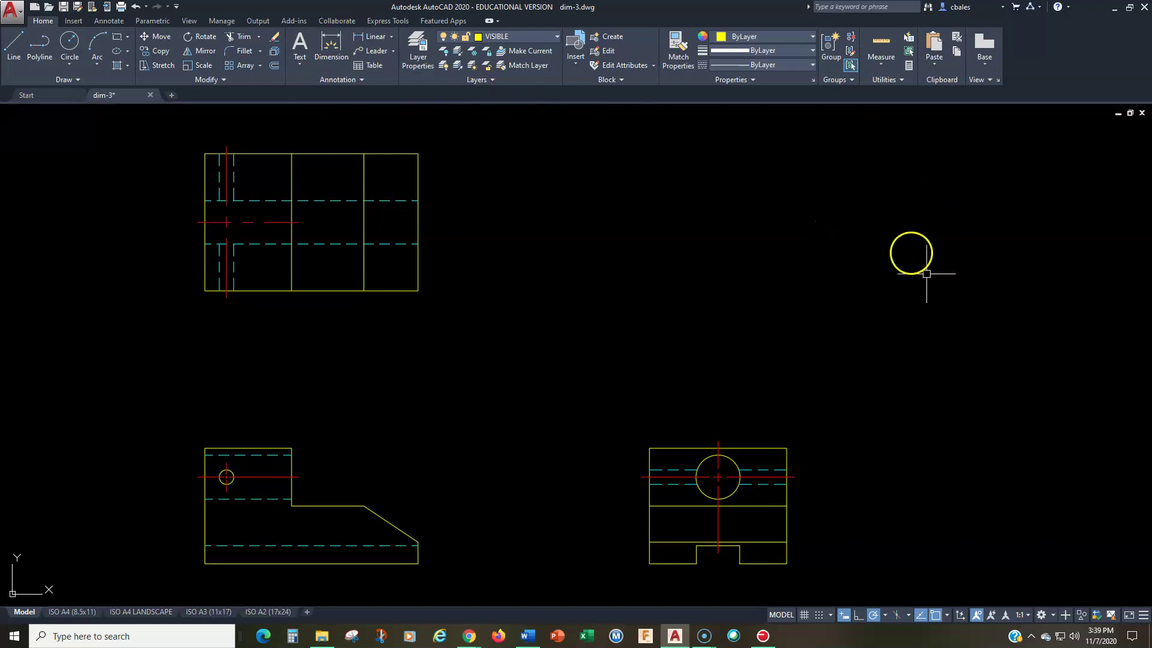
- Start single-line text at 1:1 scale right of the views with default rotation
{"action": "left_click", "coordinate": [300, 62]}
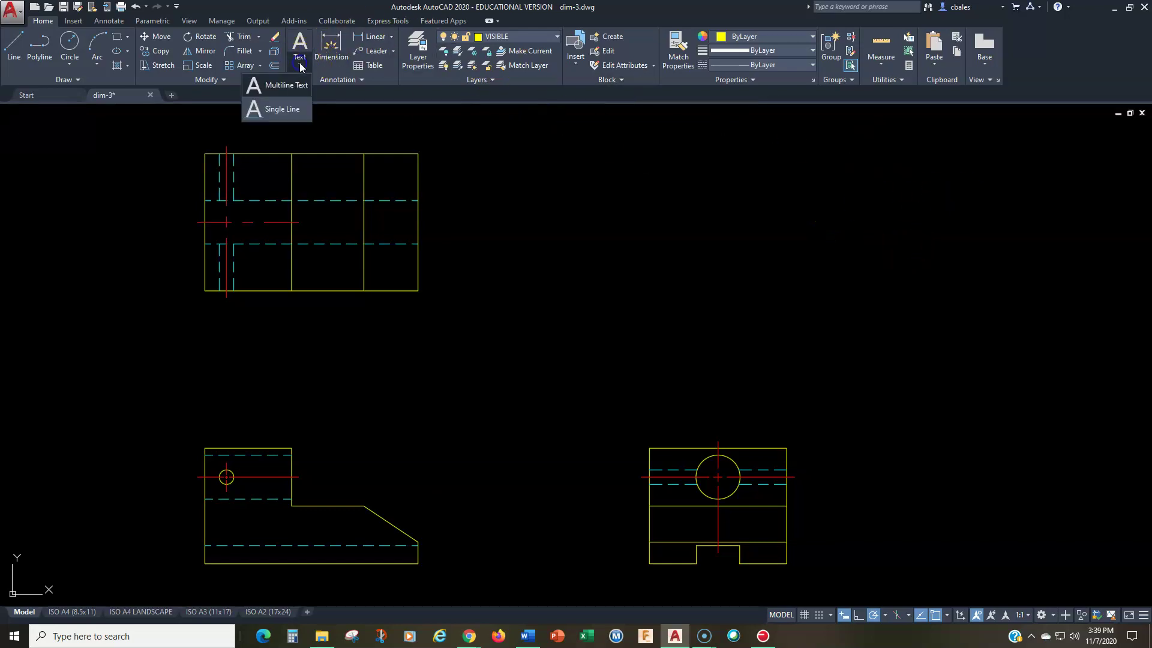
{"action": "left_click", "coordinate": [283, 112]}
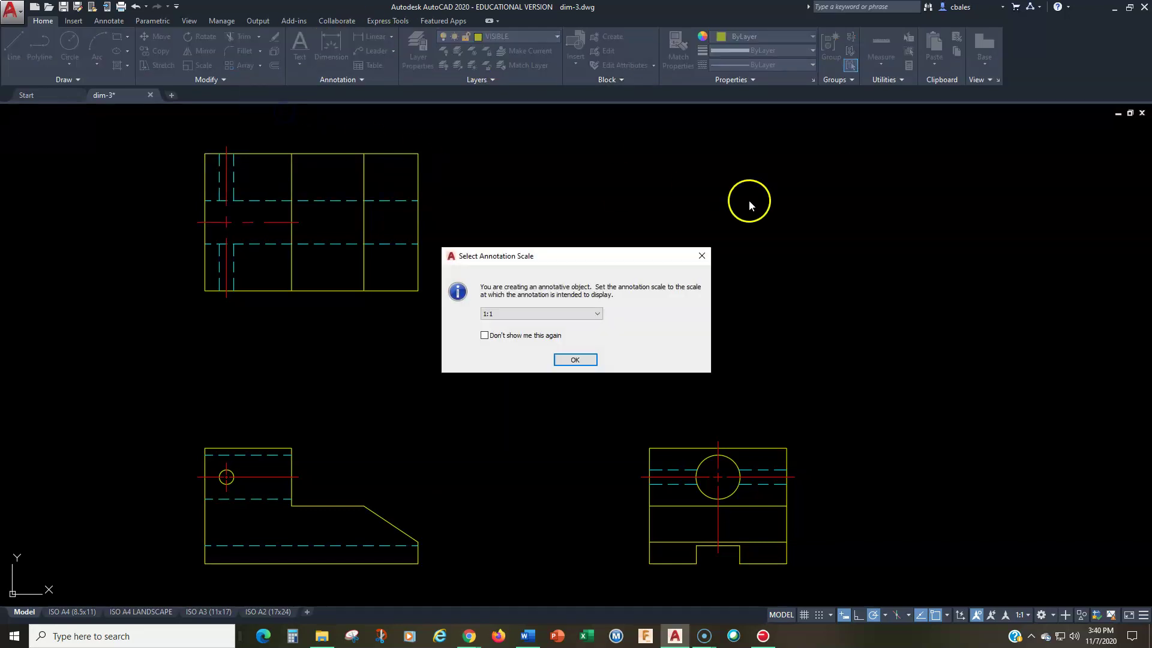
{"action": "left_click", "coordinate": [574, 359]}
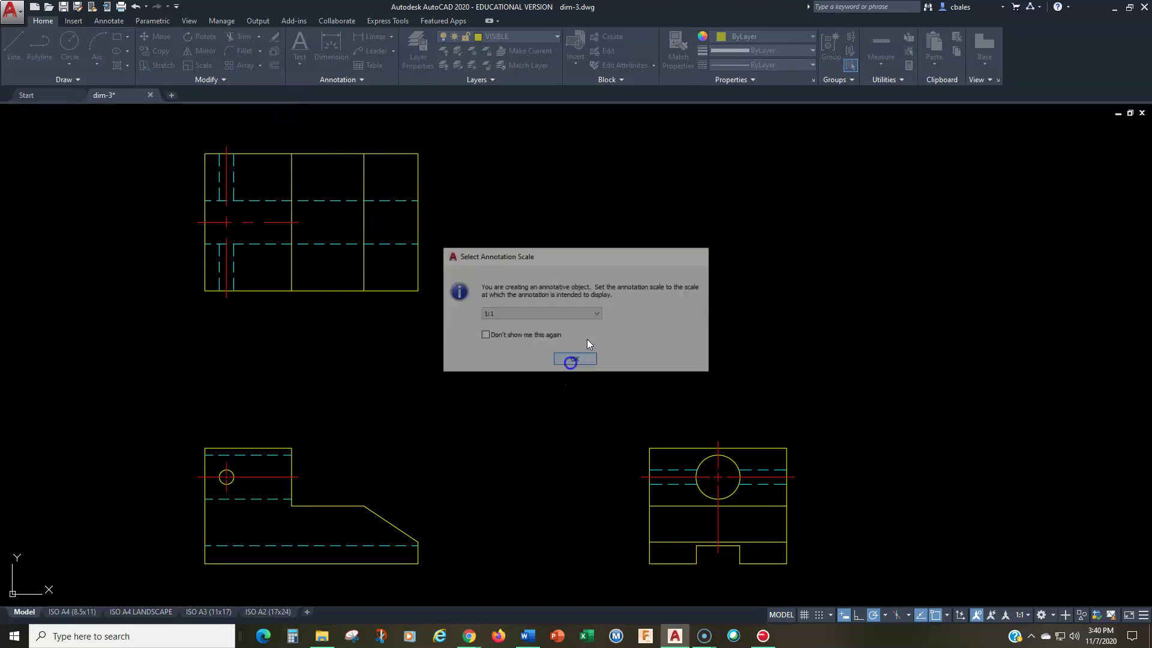
{"action": "left_click", "coordinate": [883, 190]}
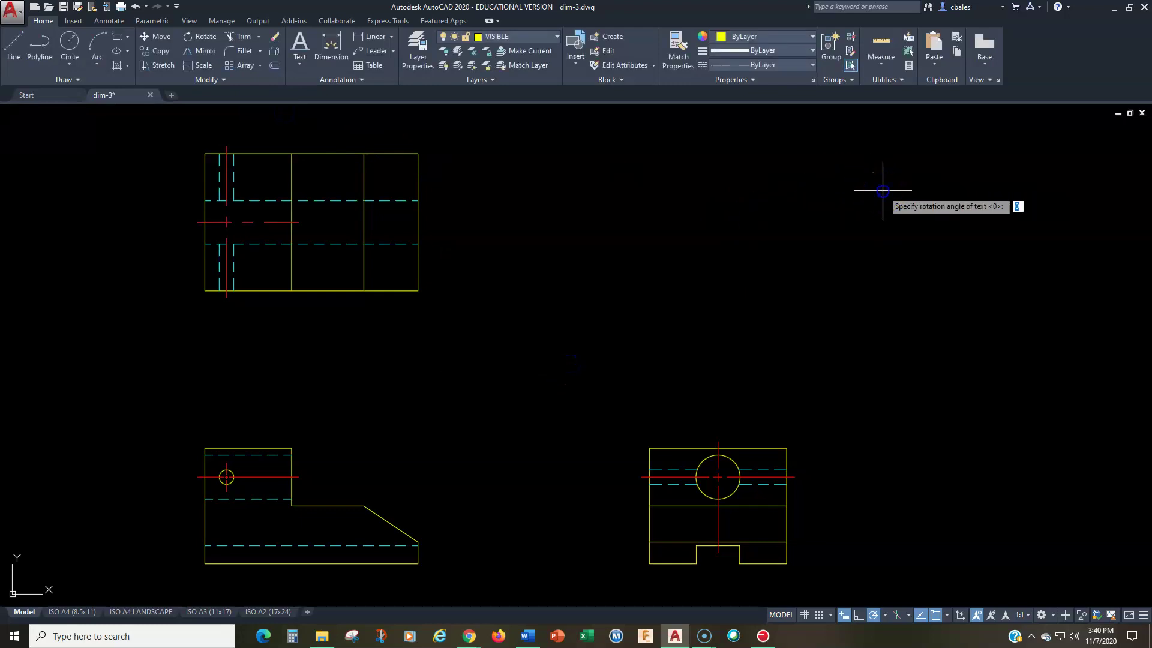
{"action": "left_click", "coordinate": [933, 190]}
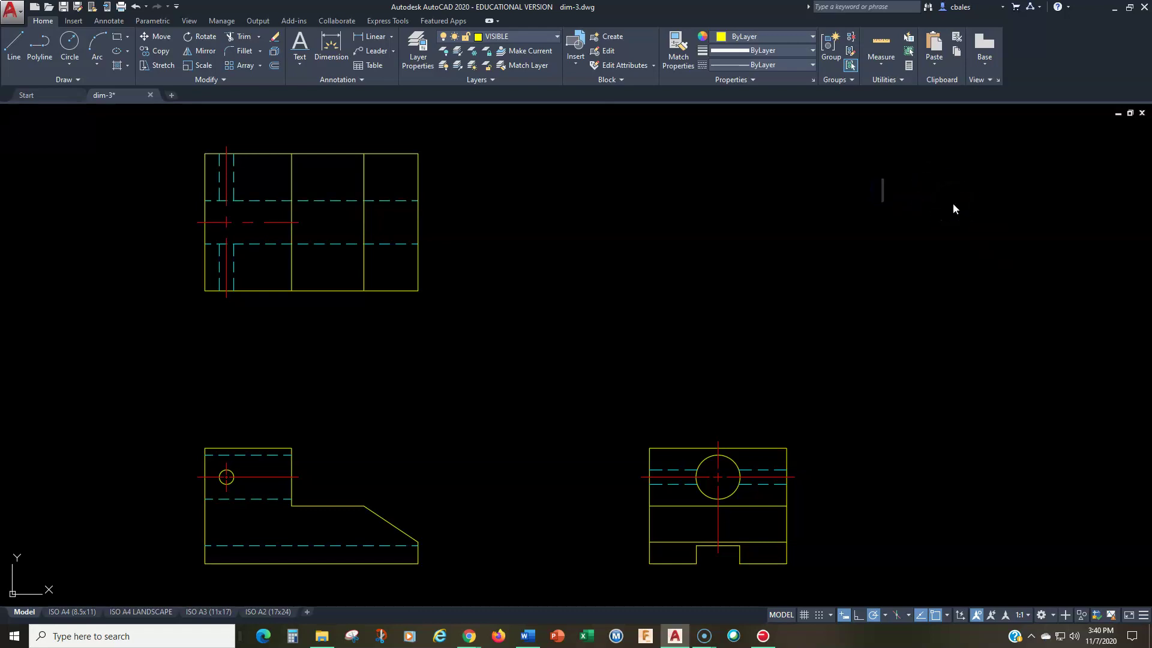
- Type 'positive cylinder' as a first line, then clear it again
{"action": "type", "text": "positive cylinder"}
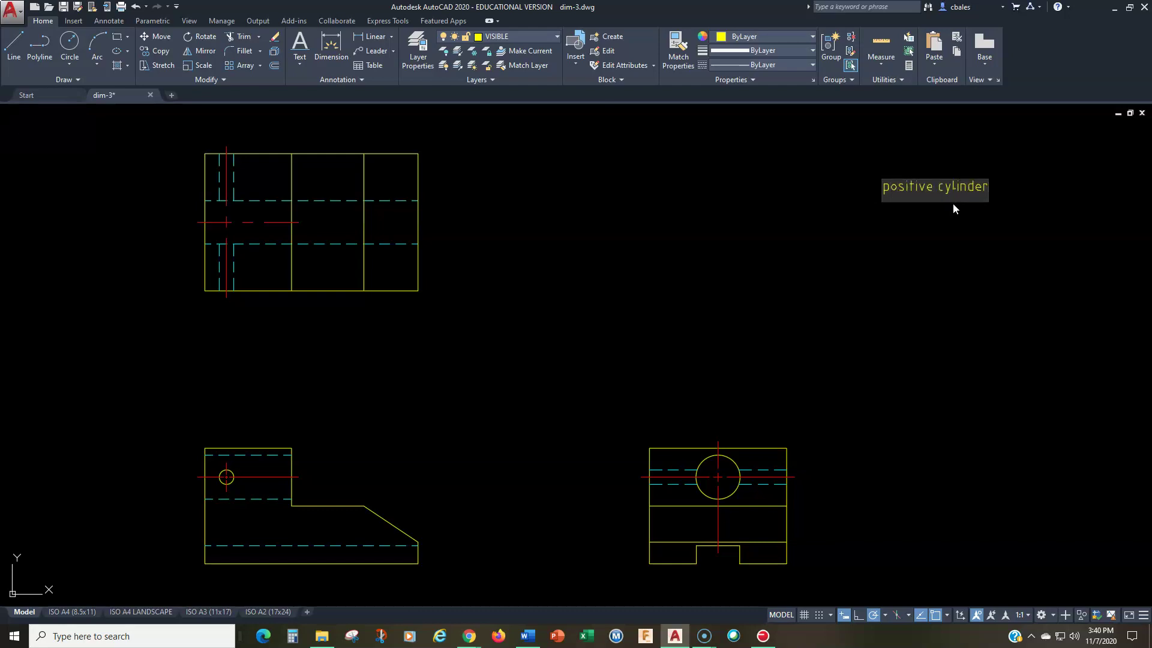
{"action": "key", "text": "Return"}
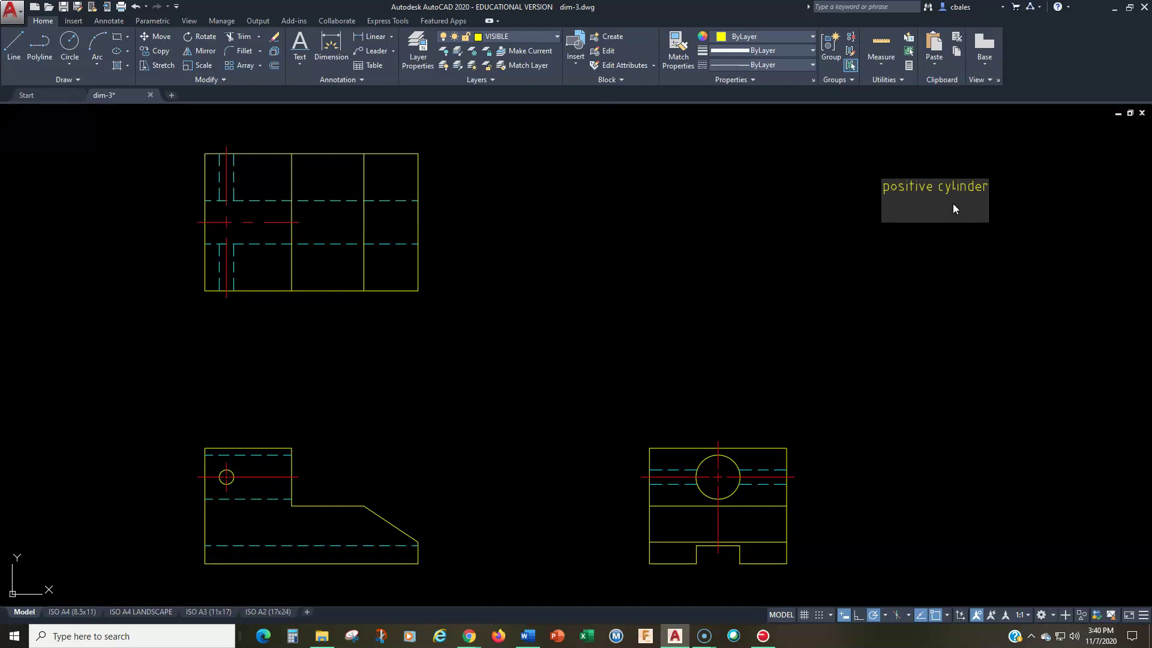
{"action": "left_click", "coordinate": [713, 439]}
{"action": "left_click", "coordinate": [939, 187]}
{"action": "key", "text": "BackSpace"}
{"action": "key", "text": "BackSpace"}
{"action": "key", "text": "BackSpace"}
{"action": "key", "text": "BackSpace"}
{"action": "key", "text": "BackSpace"}
{"action": "key", "text": "BackSpace"}
{"action": "key", "text": "BackSpace"}
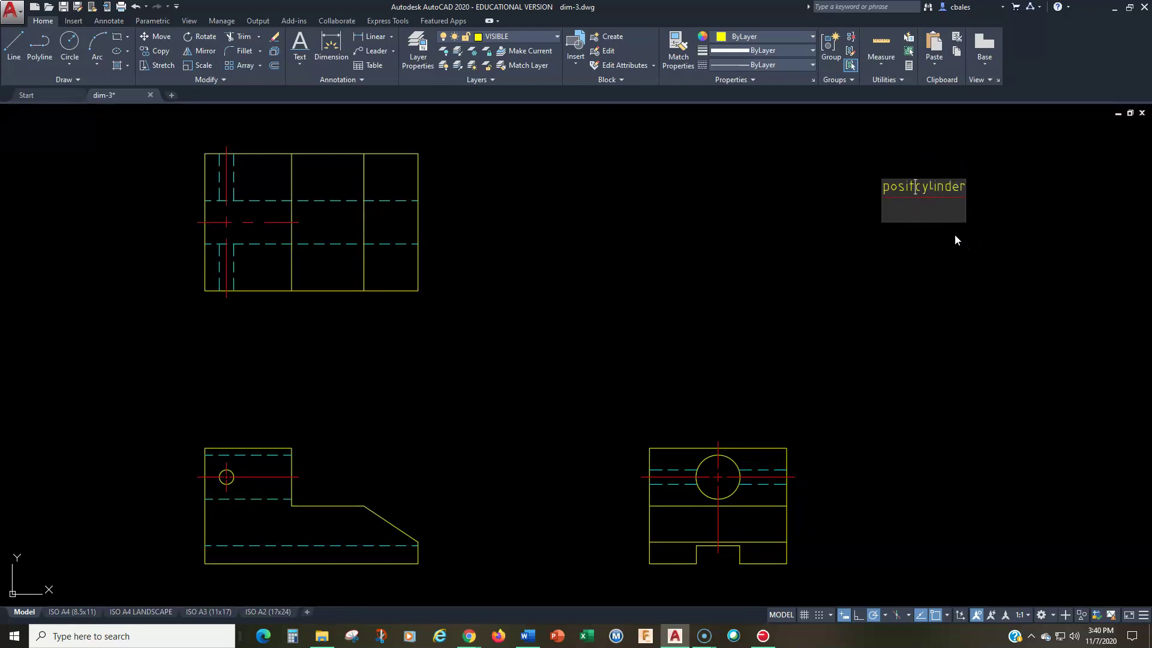
{"action": "key", "text": "Delete"}
{"action": "key", "text": "Delete"}
{"action": "key", "text": "Delete"}
{"action": "key", "text": "Delete"}
{"action": "key", "text": "Delete"}
{"action": "key", "text": "Delete"}
{"action": "key", "text": "Delete"}
{"action": "key", "text": "Delete"}
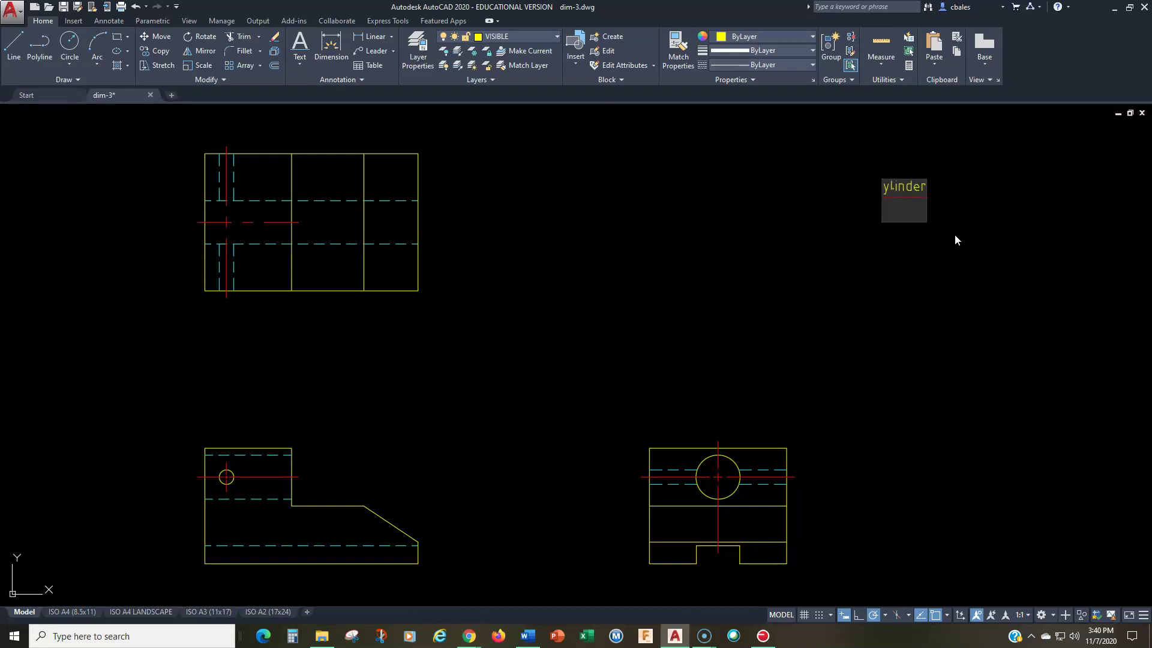
{"action": "key", "text": "BackSpace"}
{"action": "key", "text": "BackSpace"}
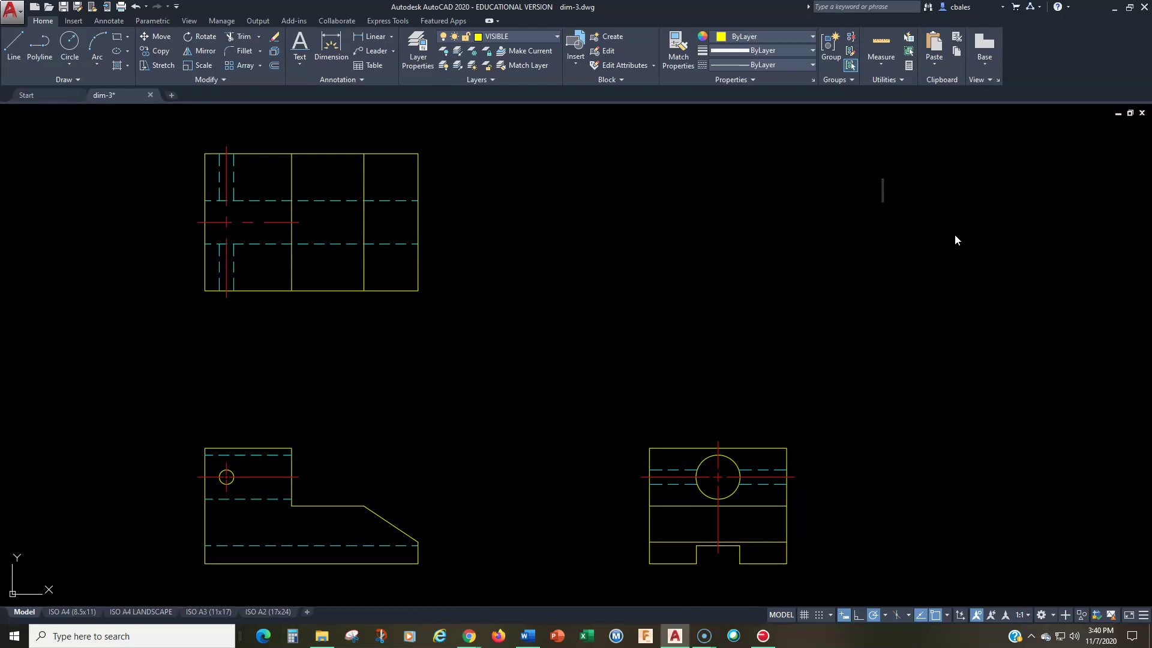
- Enter NEGATIVE CYLINDER (L) and NEGATIVE CYLINDER (S) as the first two list lines
{"action": "type", "text": "NEGATIVE CY"}
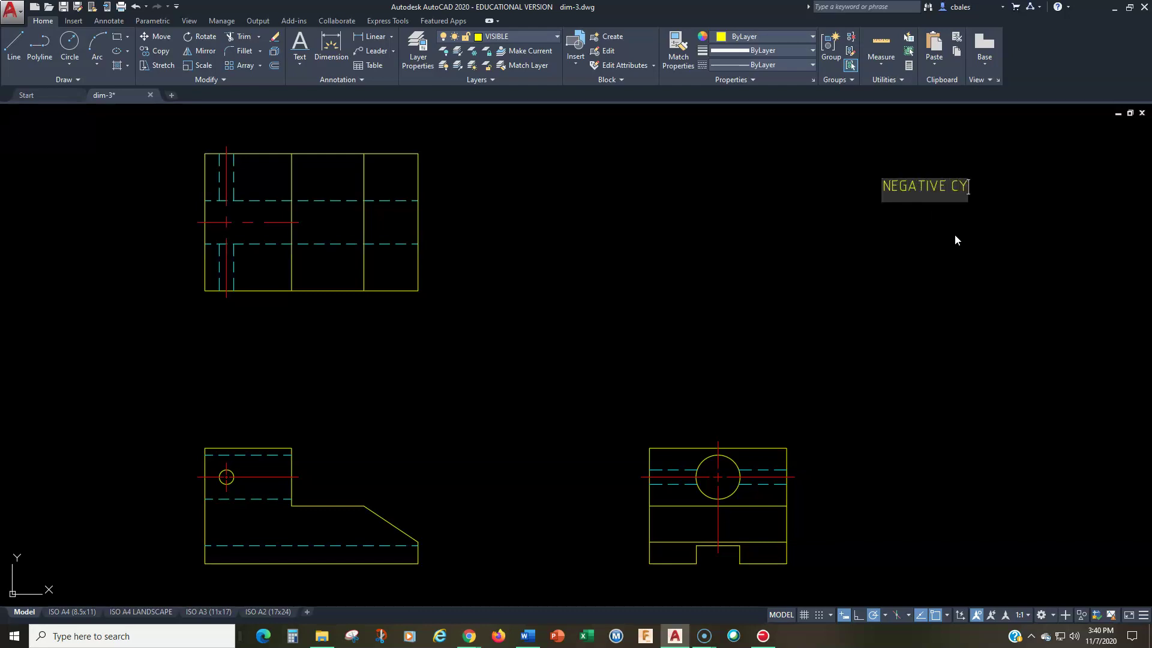
{"action": "type", "text": "LINDER ("}
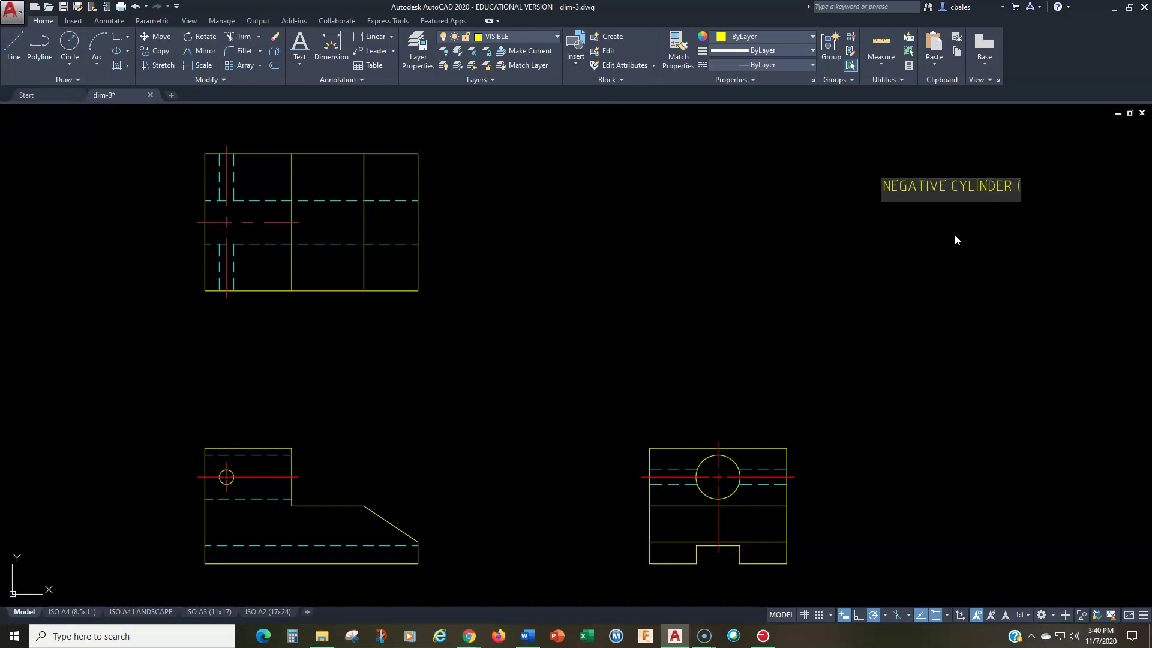
{"action": "type", "text": "L)"}
{"action": "key", "text": "Return"}
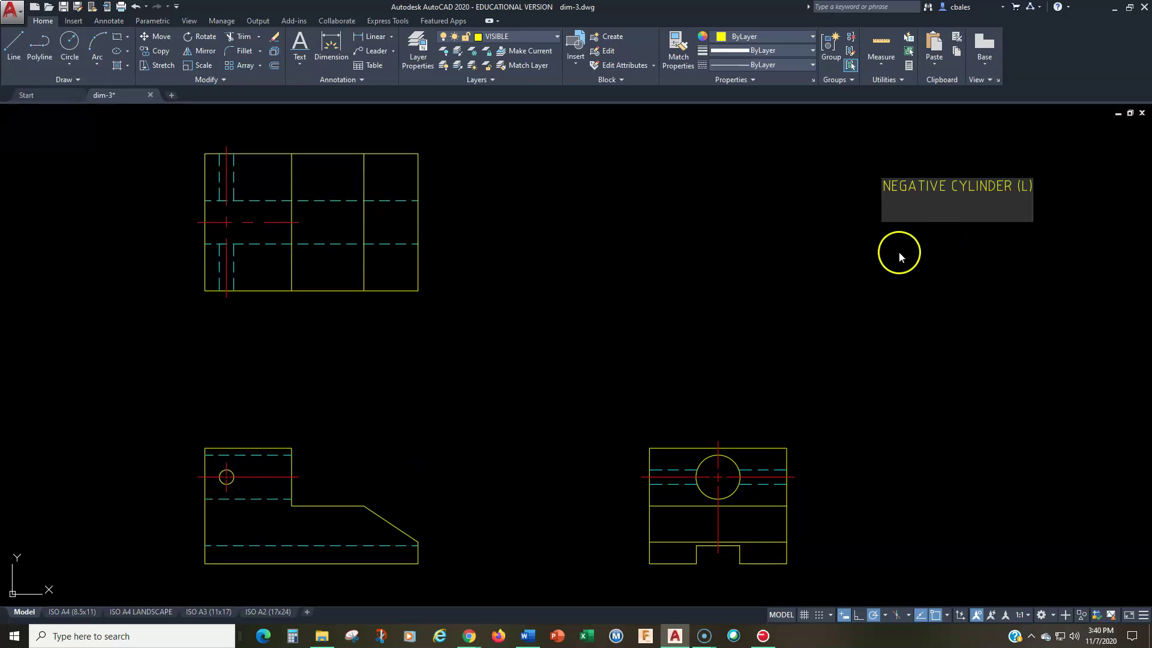
{"action": "type", "text": "NEGATIVE CYLINDER ("}
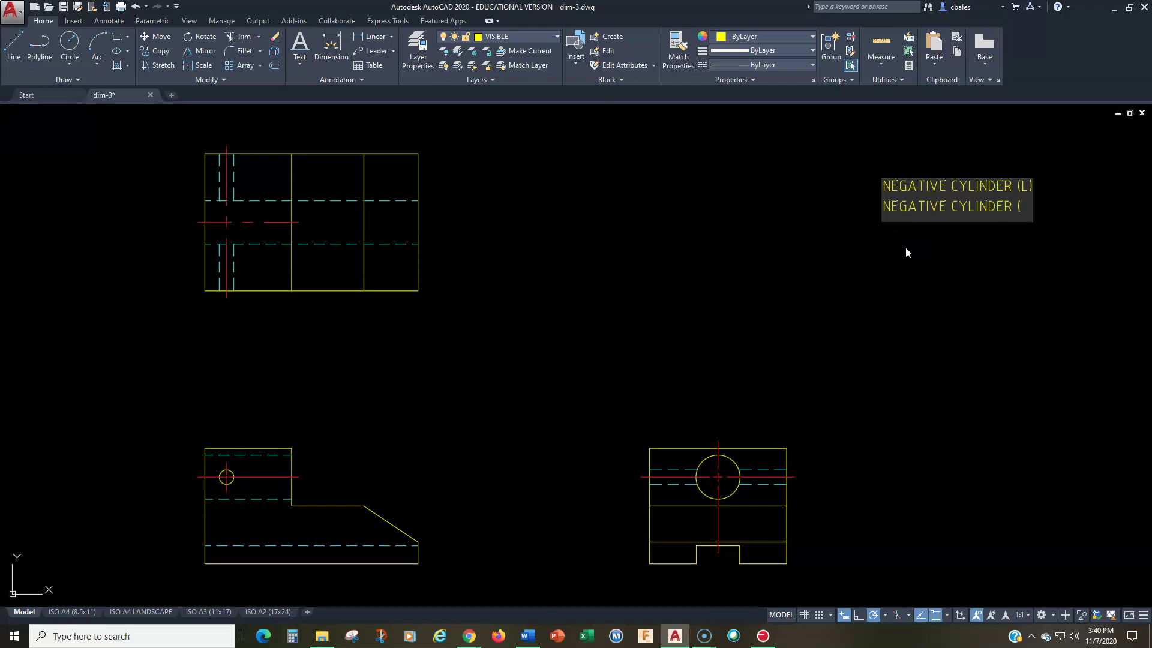
{"action": "type", "text": "S)"}
{"action": "key", "text": "Return"}
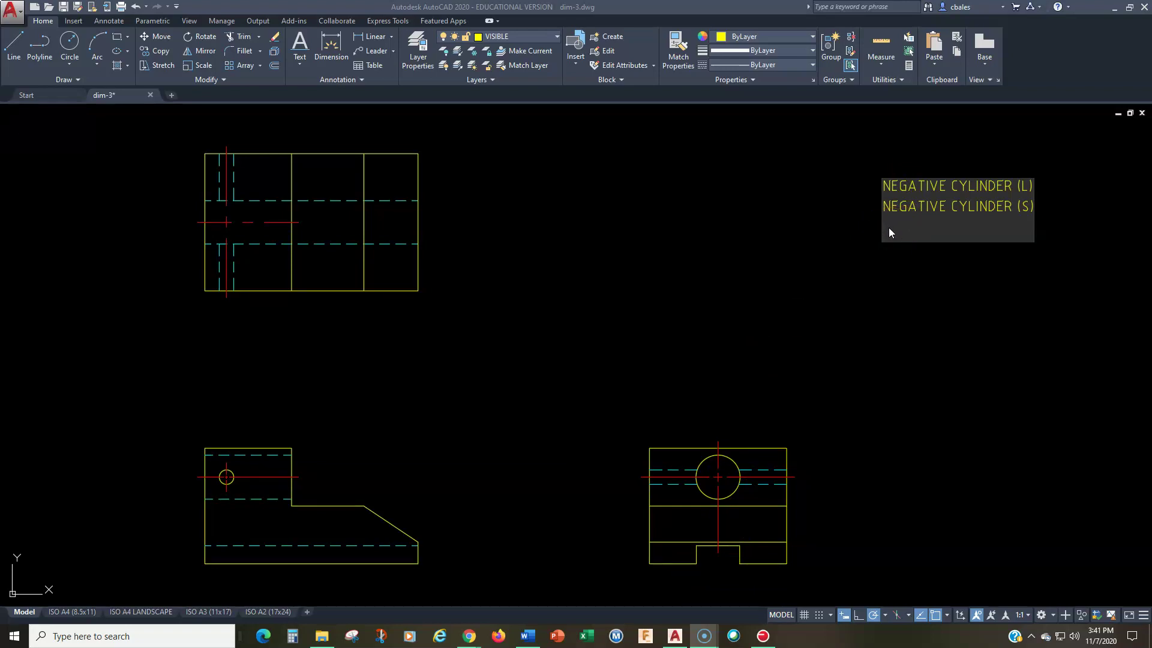
- Add lines NEGATIVE PRISM, POS PRISM (BASE) and POS PRISM (TOP), correcting typos
{"action": "left_click", "coordinate": [899, 227]}
{"action": "type", "text": "NEGATIVE PRISM"}
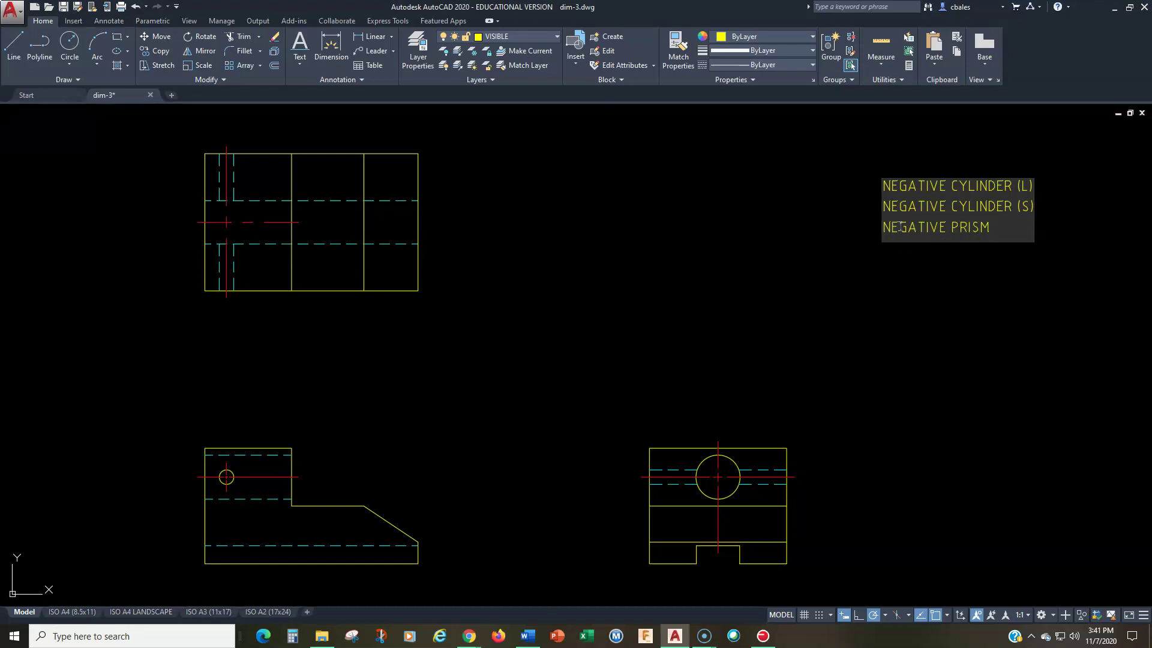
{"action": "key", "text": "Return"}
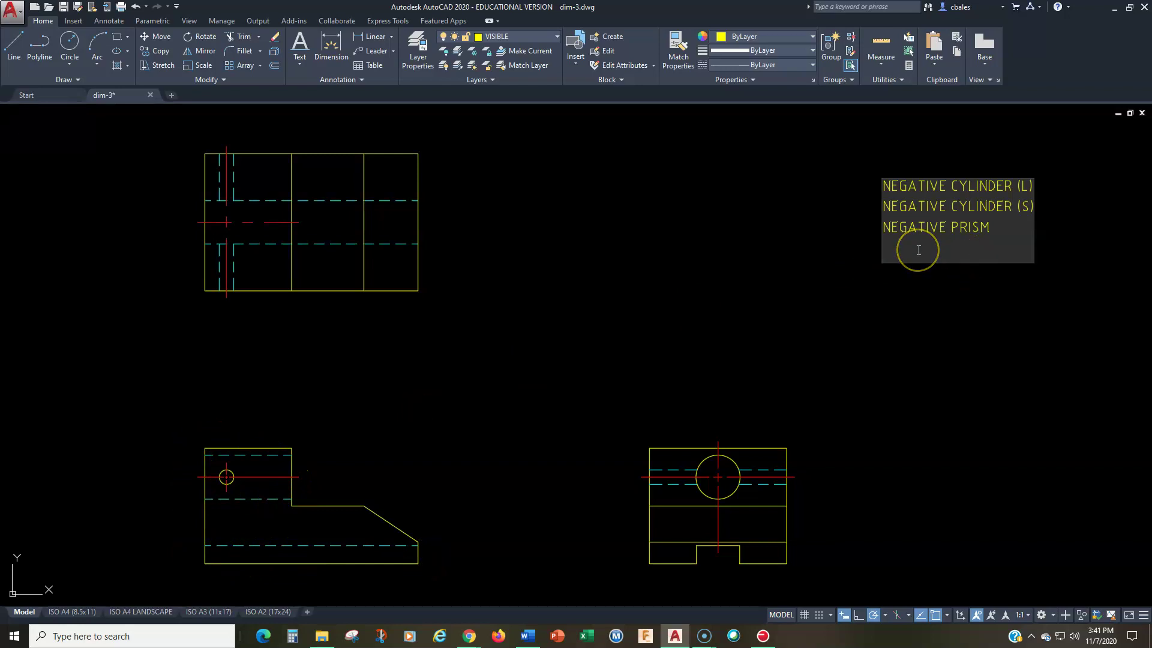
{"action": "type", "text": "POS PRISM (L"}
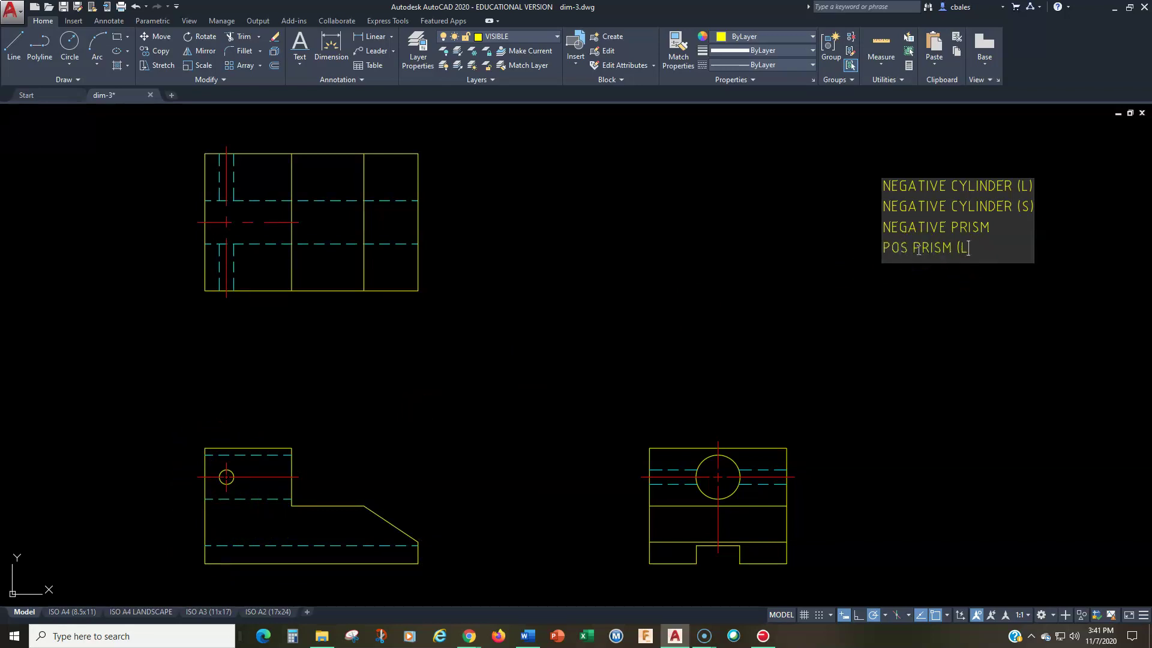
{"action": "key", "text": "BackSpace"}
{"action": "type", "text": "BASE)"}
{"action": "key", "text": "Return"}
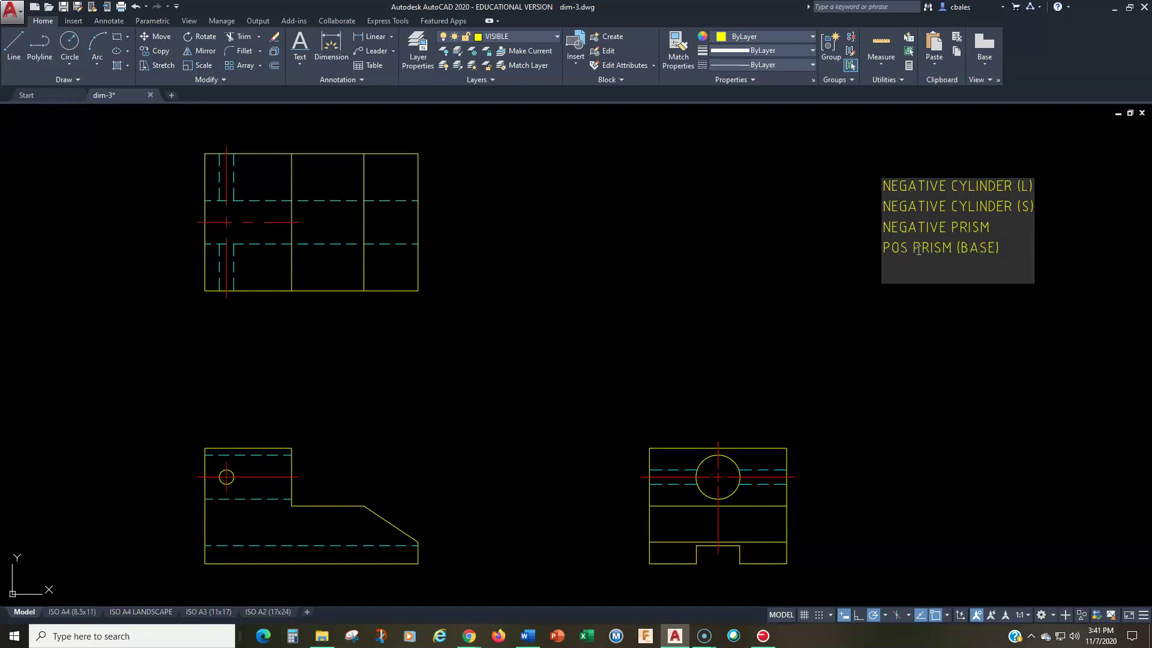
{"action": "type", "text": "POS PRISM (TOP)"}
{"action": "key", "text": "Return"}
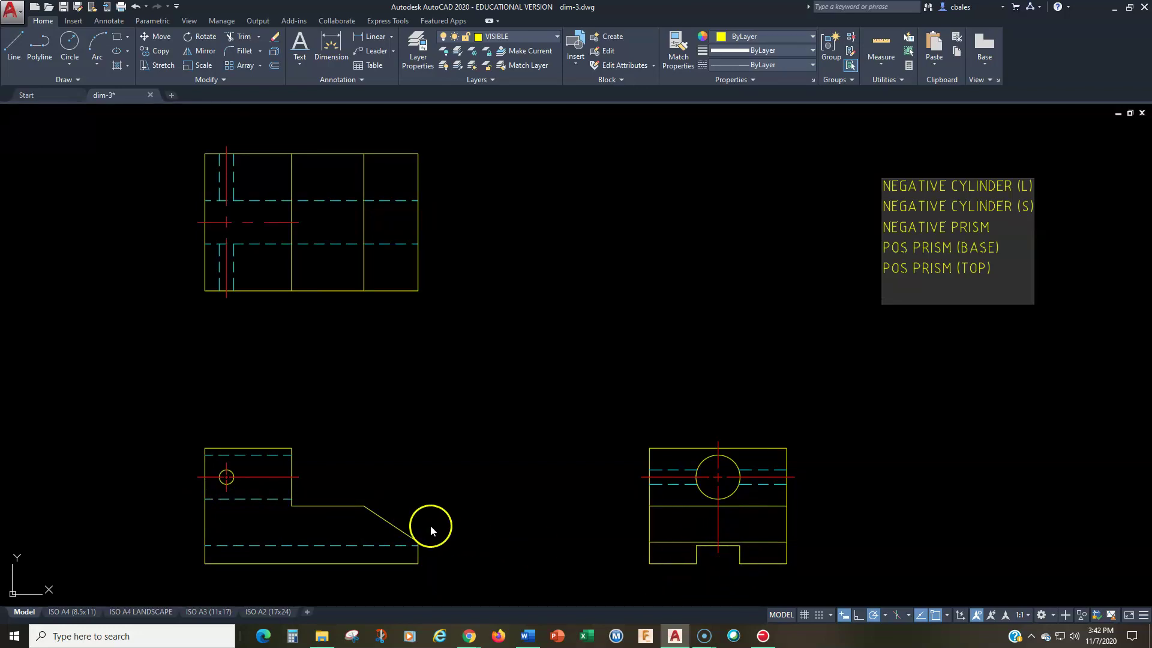
- Commit the six-line feature list ending with NEG WEDGE
{"action": "left_click", "coordinate": [920, 314]}
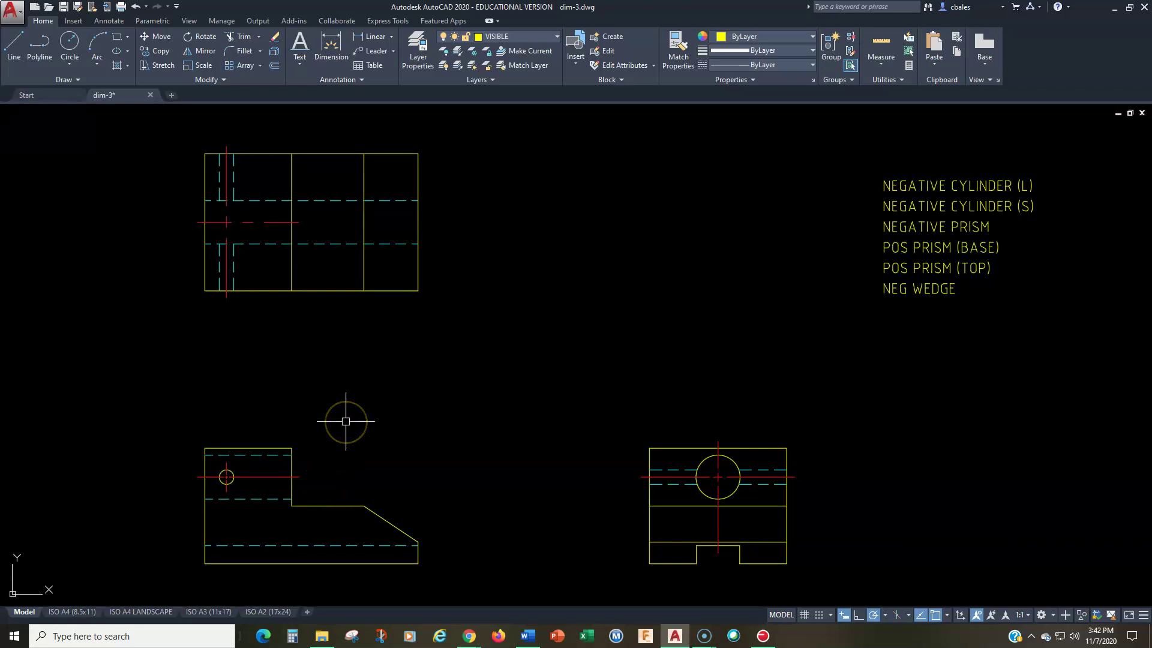
- Show the ISO A3 (11x17) layout at 1:1 viewport scale, framing all views and the list
{"action": "left_click", "coordinate": [208, 612]}
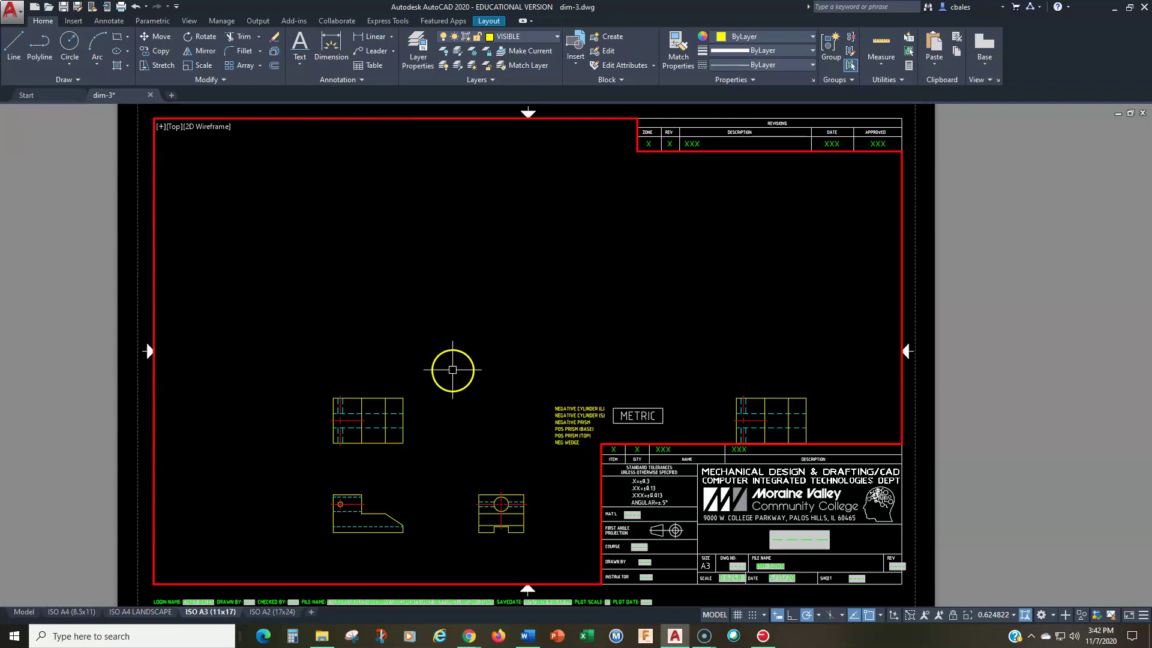
{"action": "left_click", "coordinate": [1013, 616]}
{"action": "left_click", "coordinate": [906, 268]}
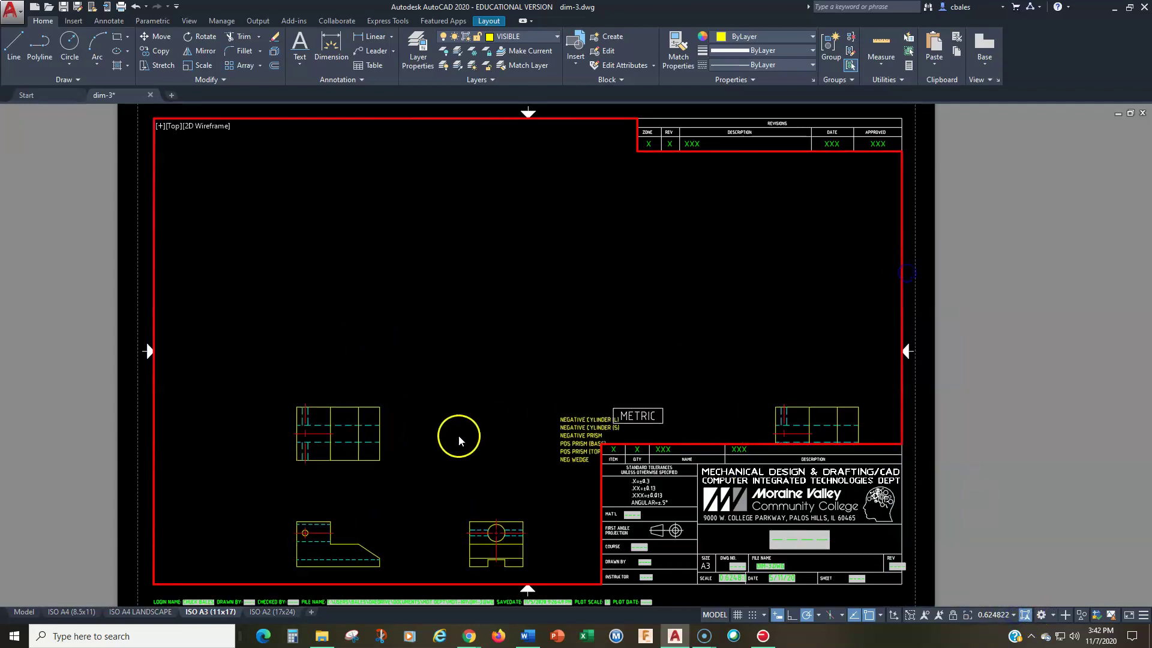
{"action": "mouse_move", "coordinate": [463, 337]}
{"action": "middle_mouse_down"}
{"action": "mouse_move", "coordinate": [494, 239]}
{"action": "mouse_move", "coordinate": [488, 288]}
{"action": "mouse_move", "coordinate": [461, 302]}
{"action": "middle_mouse_up"}
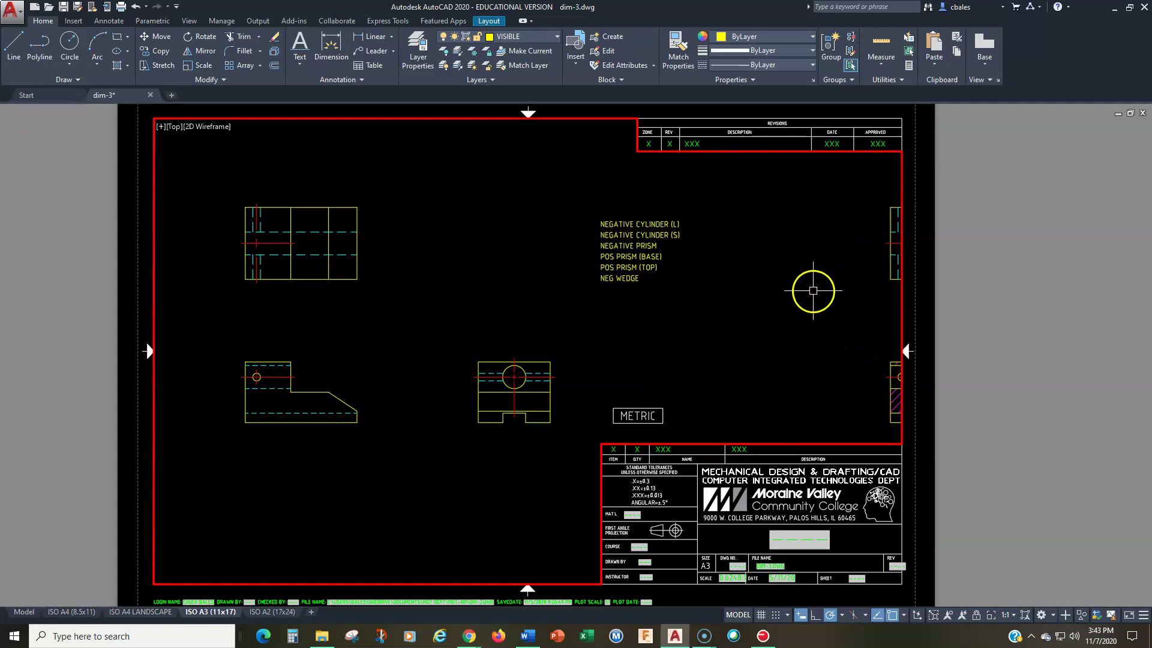
{"action": "middle_click_drag", "start_coordinate": [776, 321], "coordinate": [776, 302]}
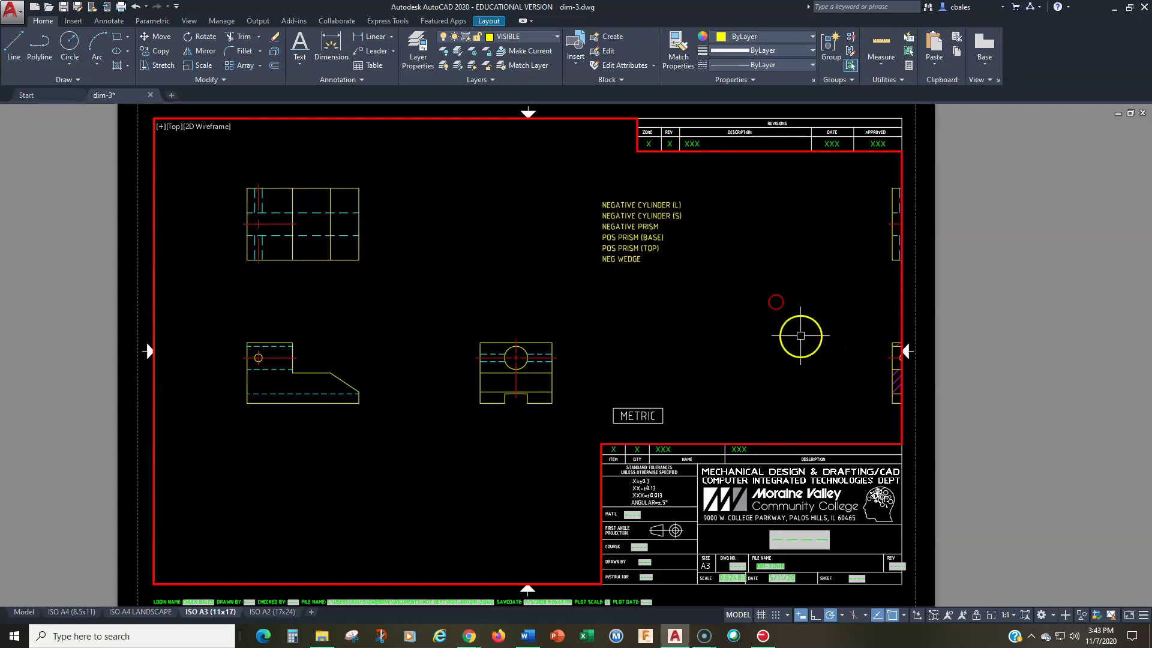
{"action": "mouse_move", "coordinate": [833, 354]}
{"action": "middle_mouse_down"}
{"action": "mouse_move", "coordinate": [538, 360]}
{"action": "mouse_move", "coordinate": [533, 350]}
{"action": "mouse_move", "coordinate": [862, 356]}
{"action": "middle_mouse_up"}
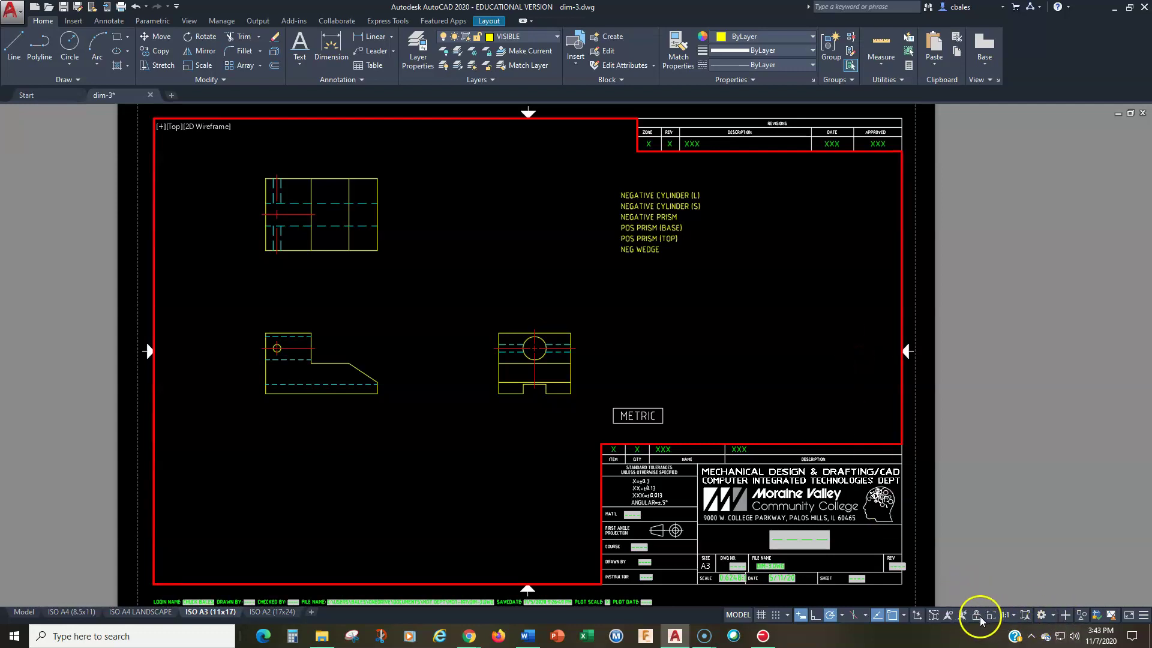
- In model space, keep 1:1 annotation scale and make DIMENSION the current layer
{"action": "left_click", "coordinate": [25, 611]}
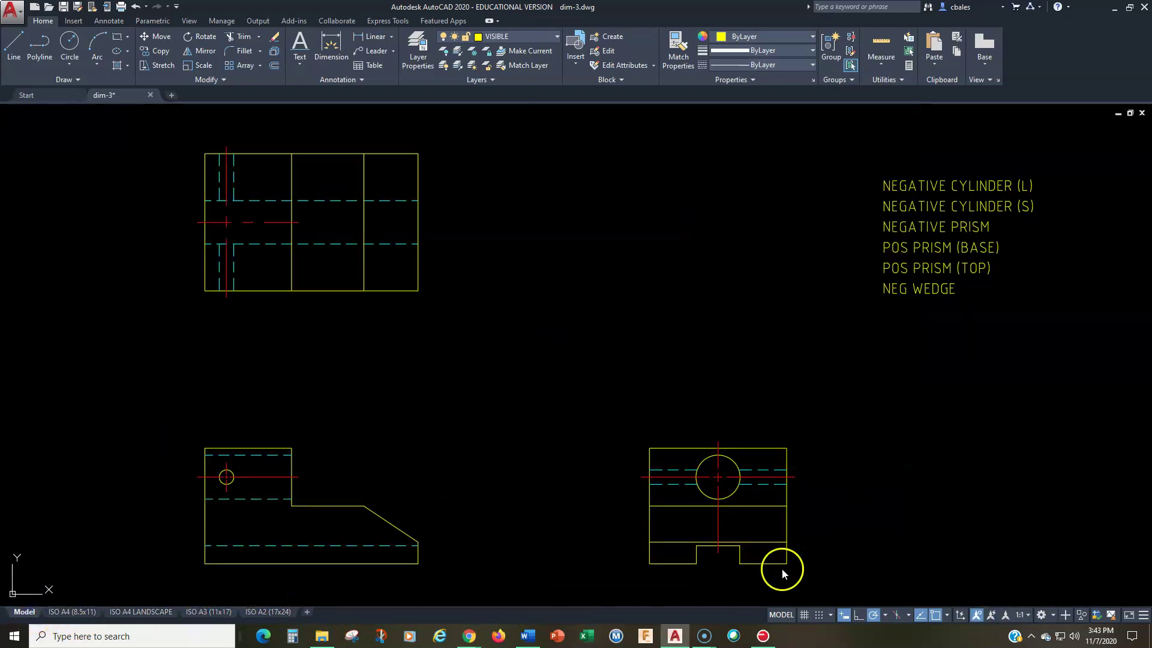
{"action": "left_click", "coordinate": [1020, 615]}
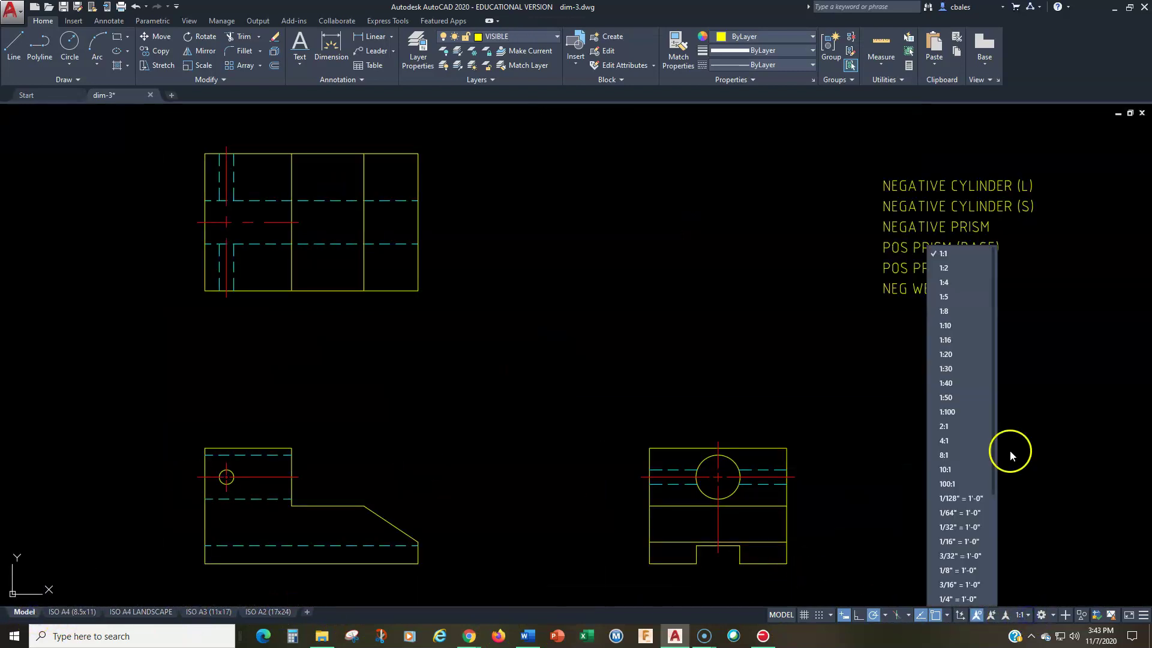
{"action": "left_click", "coordinate": [962, 253]}
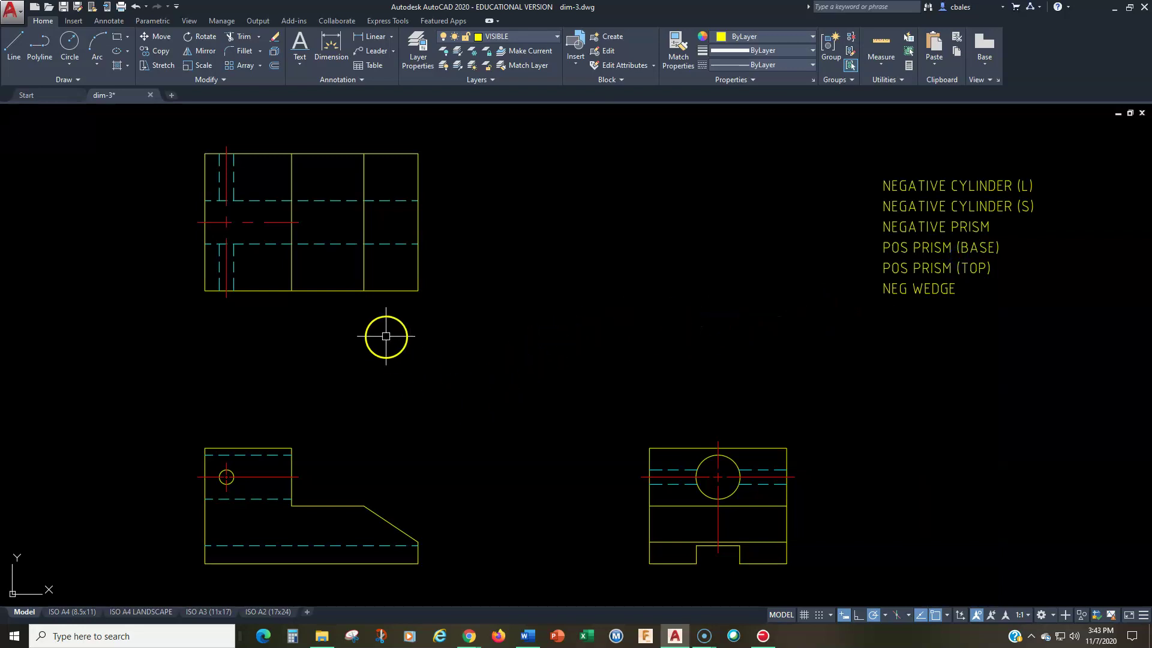
{"action": "left_click", "coordinate": [519, 38]}
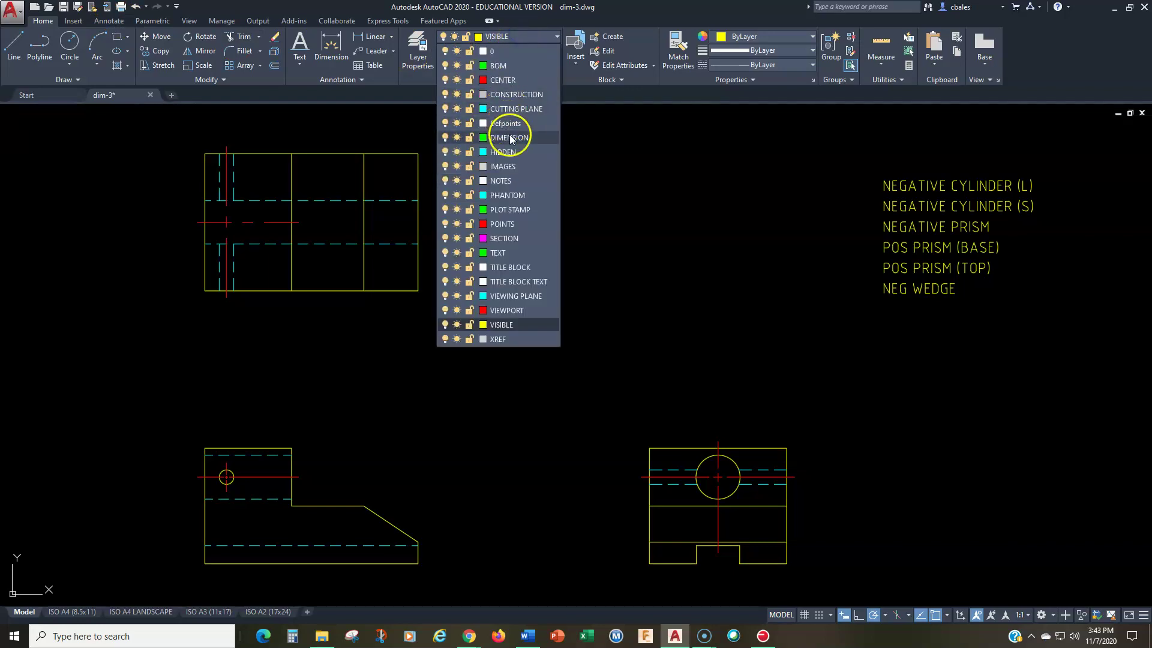
{"action": "left_click", "coordinate": [510, 139]}
- Keep ISO-METRIC as the current dimension style
{"action": "left_click", "coordinate": [105, 21]}
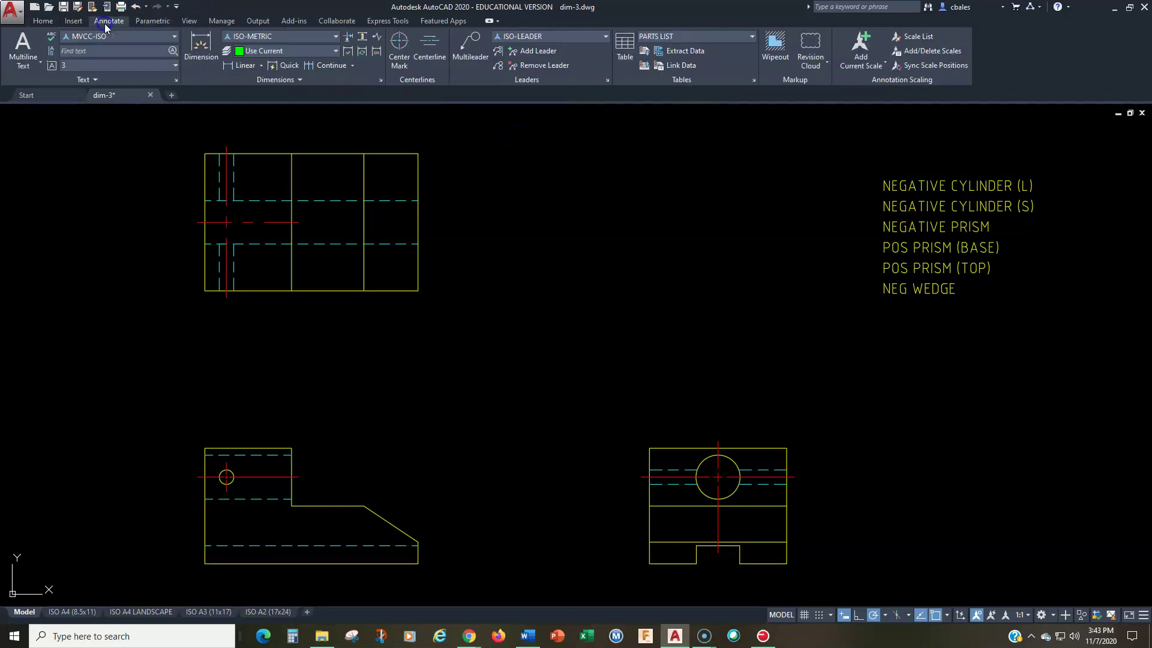
{"action": "left_click", "coordinate": [301, 37]}
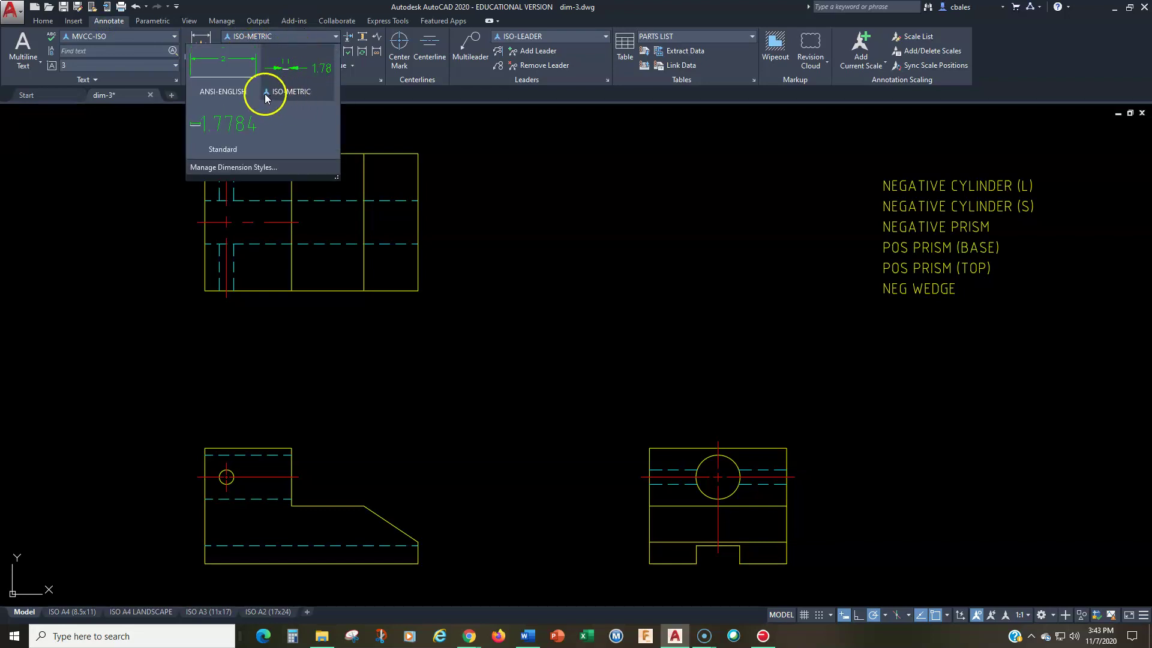
{"action": "left_click", "coordinate": [299, 75]}
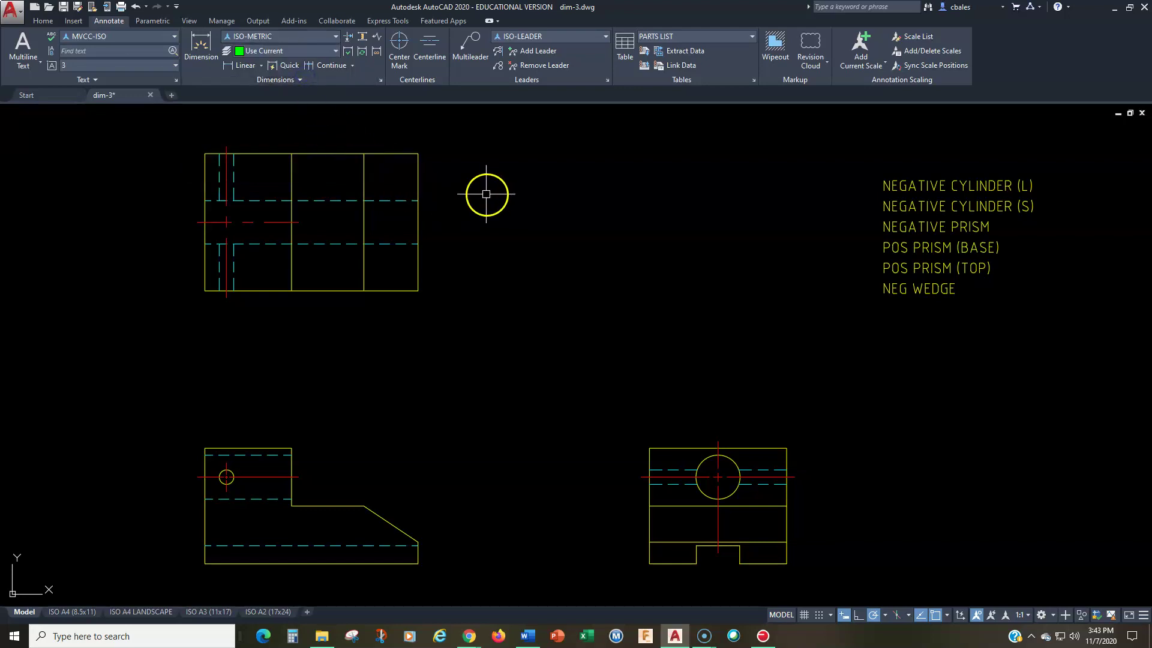
{"action": "left_click", "coordinate": [41, 23]}
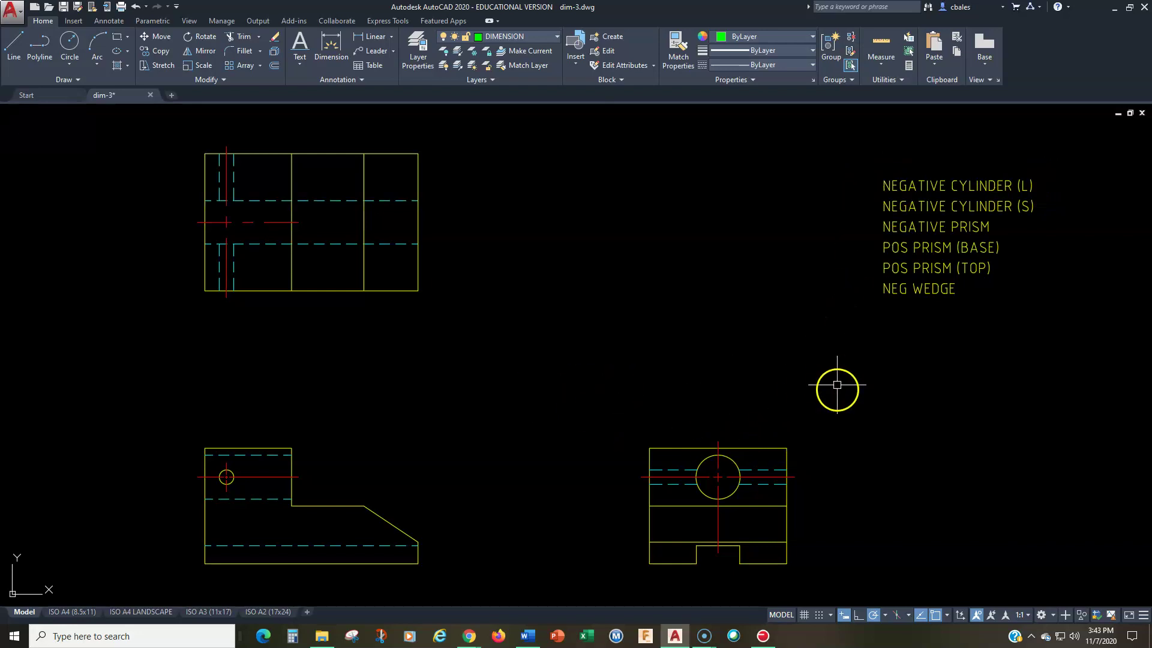
- Add a Ø12.2 diameter dimension to the right view's large circle, leader placed up-left
{"action": "left_click", "coordinate": [393, 37]}
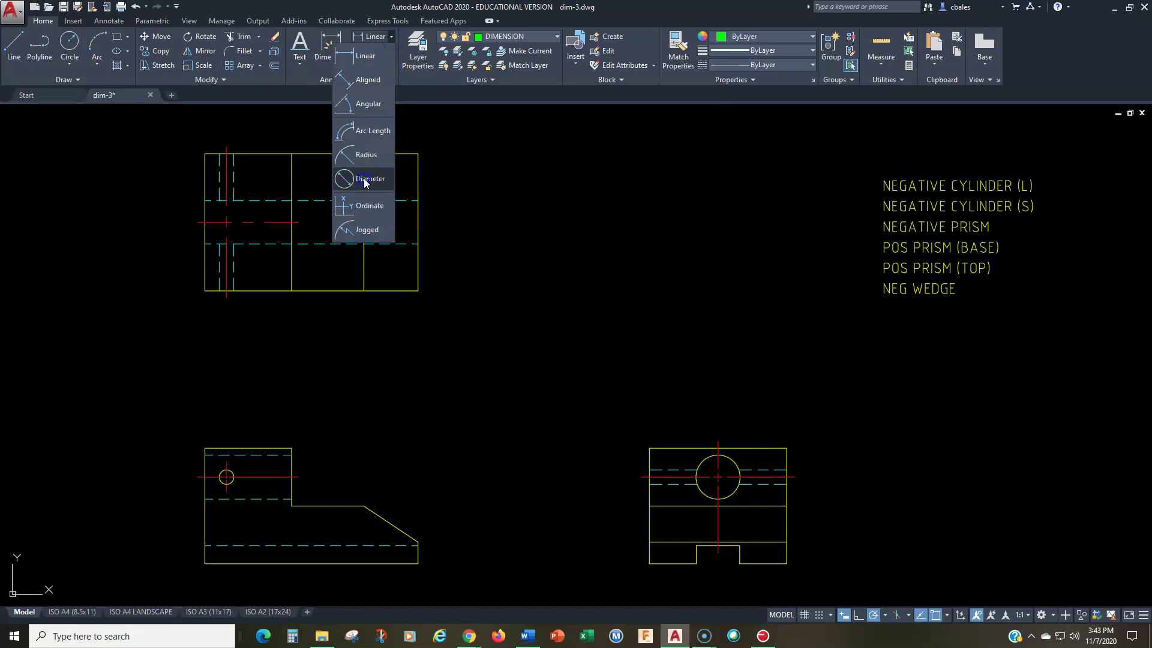
{"action": "left_click", "coordinate": [365, 179]}
{"action": "left_click", "coordinate": [708, 459]}
{"action": "left_click", "coordinate": [655, 387]}
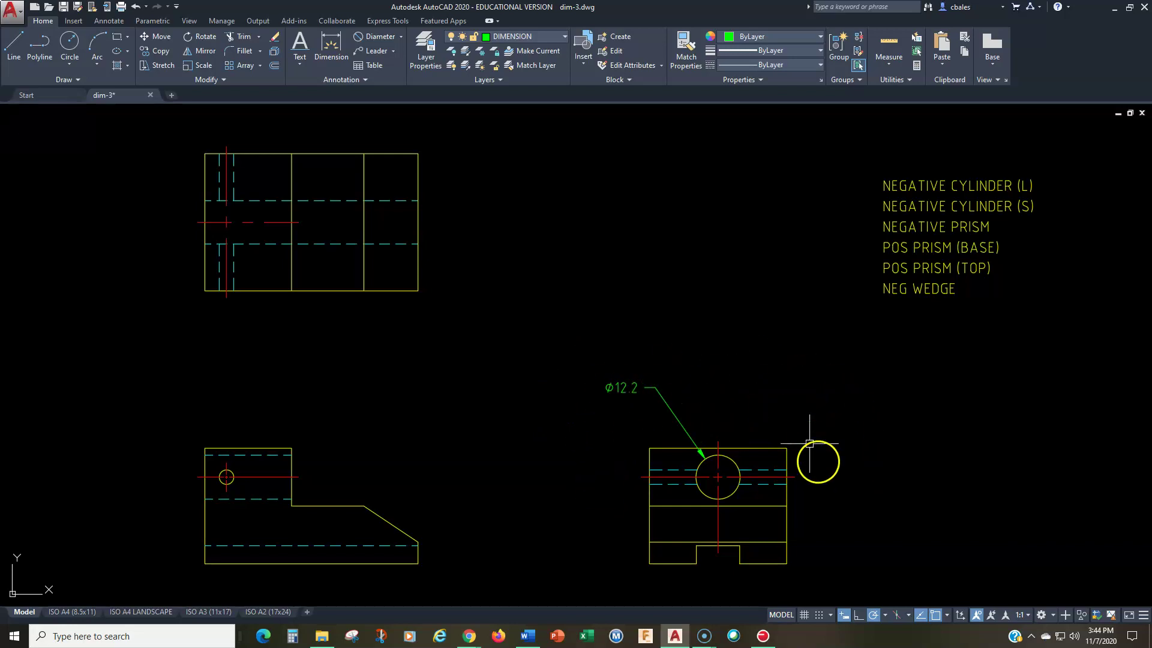
{"action": "left_click", "coordinate": [206, 613]}
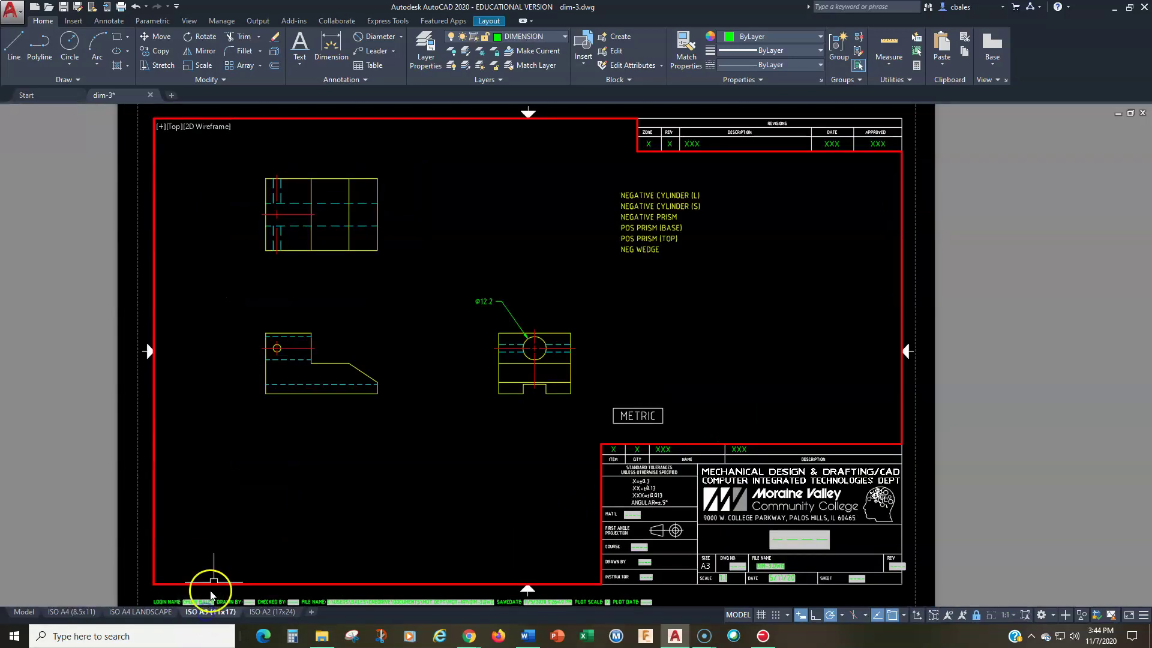
{"action": "left_click", "coordinate": [32, 612]}
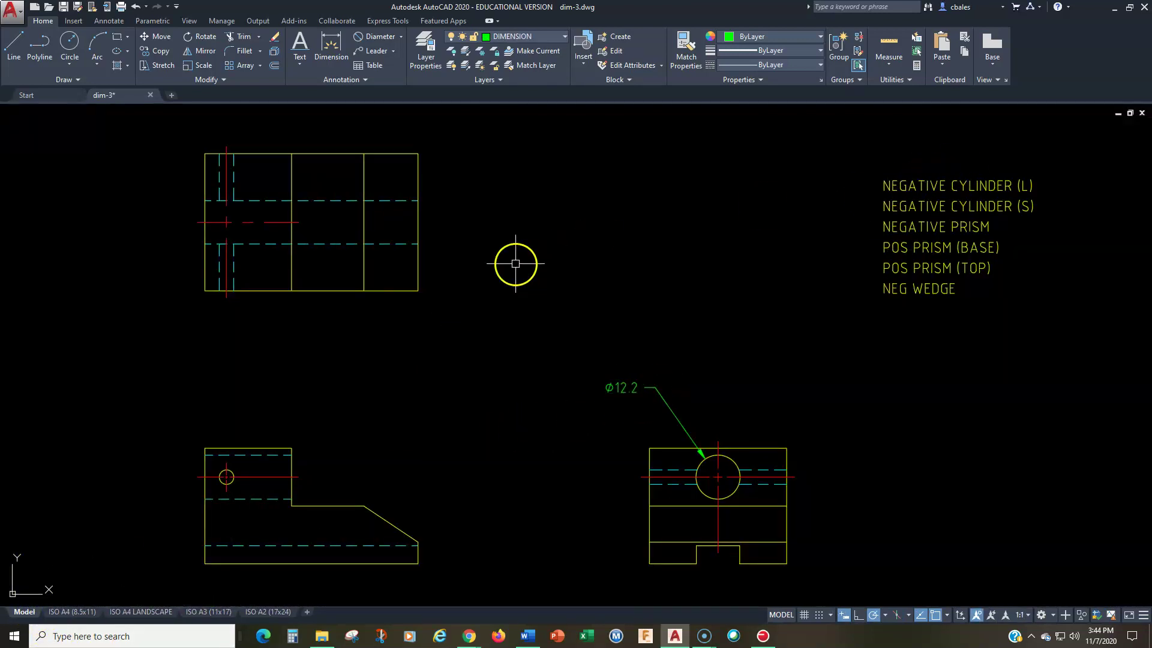
- Dimension the 24 ledge width above the lower-left view
{"action": "left_click", "coordinate": [402, 36]}
{"action": "left_click", "coordinate": [374, 58]}
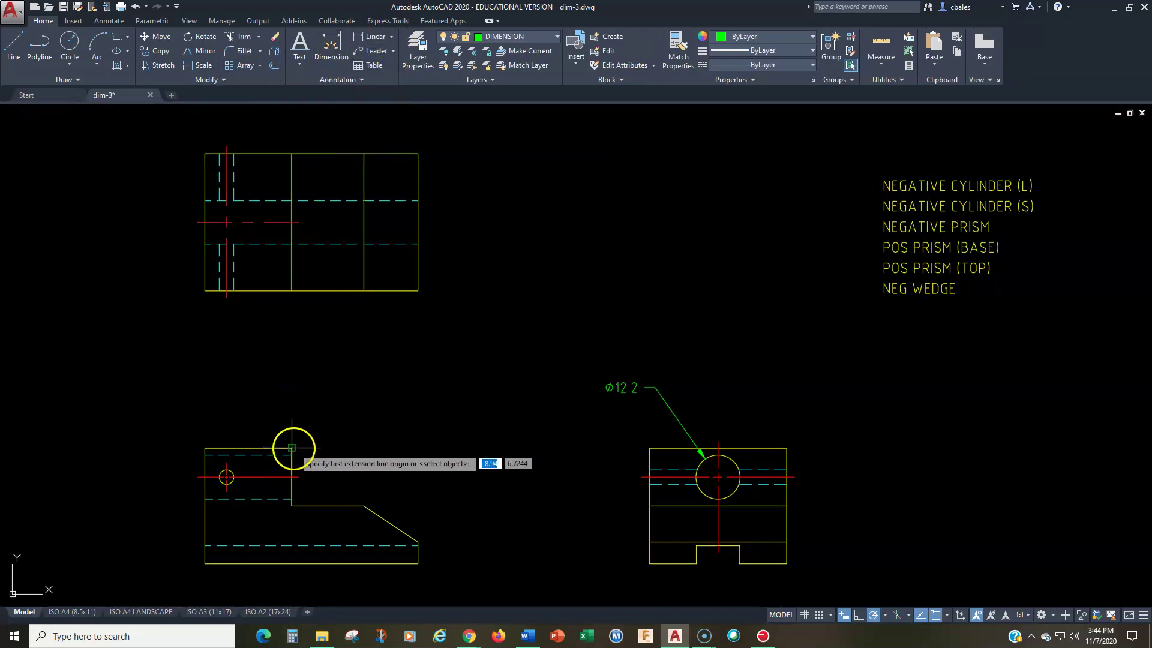
{"action": "left_click", "coordinate": [291, 448]}
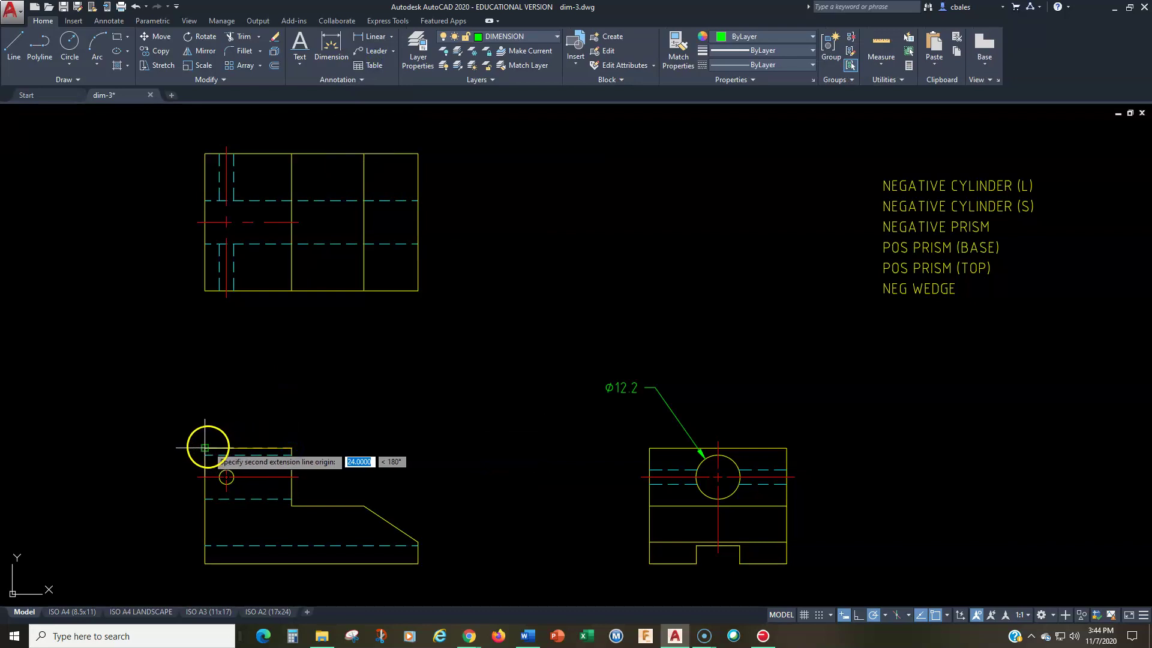
{"action": "left_click", "coordinate": [205, 448]}
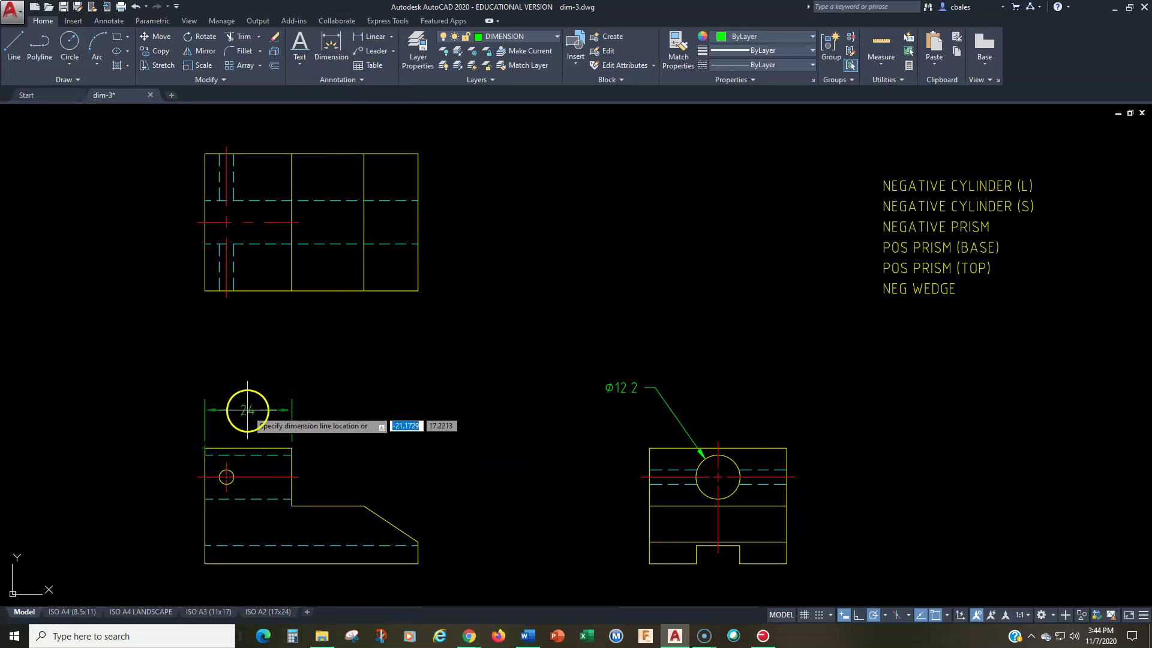
{"action": "left_click", "coordinate": [248, 410]}
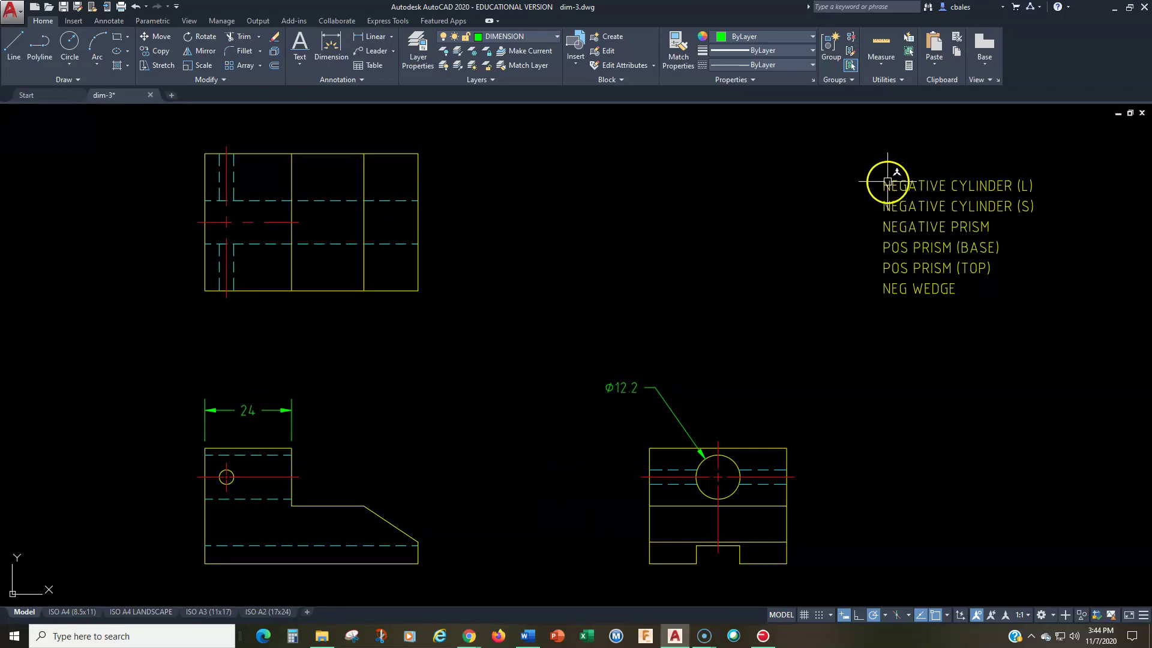
- Draw a line striking through NEGATIVE CYLINDER (L) in the feature list
{"action": "type", "text": "l"}
{"action": "key", "text": "Return"}
{"action": "left_click", "coordinate": [875, 188]}
{"action": "left_click", "coordinate": [1030, 188]}
{"action": "key", "text": "Return"}
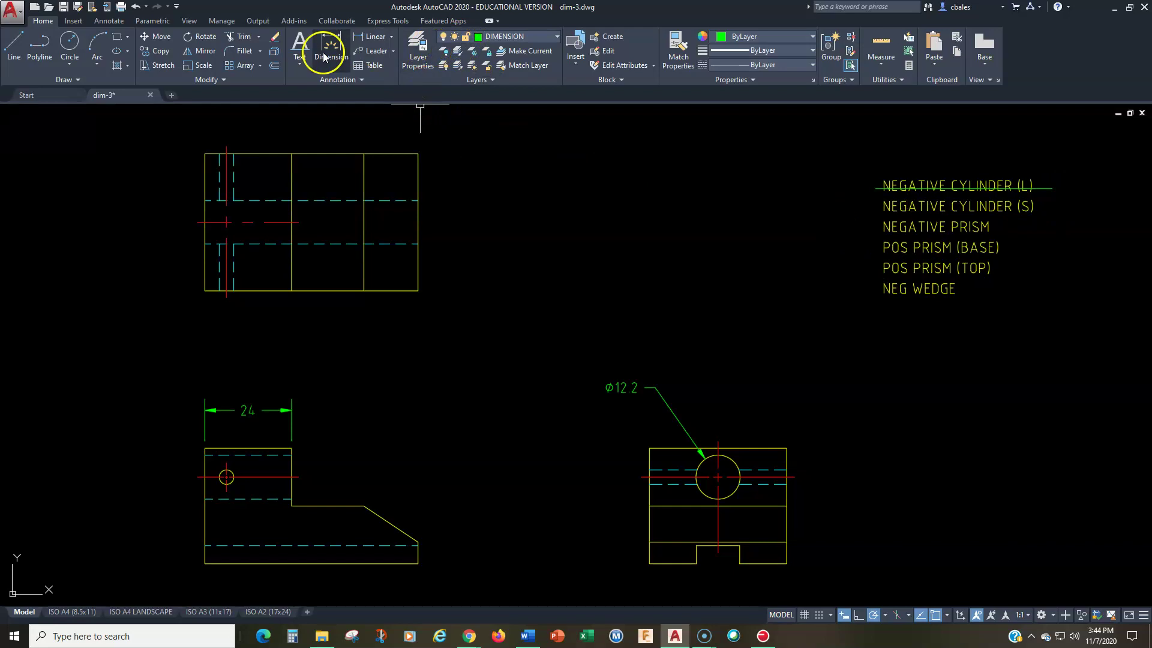
- Add a Ø4 diameter dimension to the small hole in the lower-left view
{"action": "left_click", "coordinate": [391, 37]}
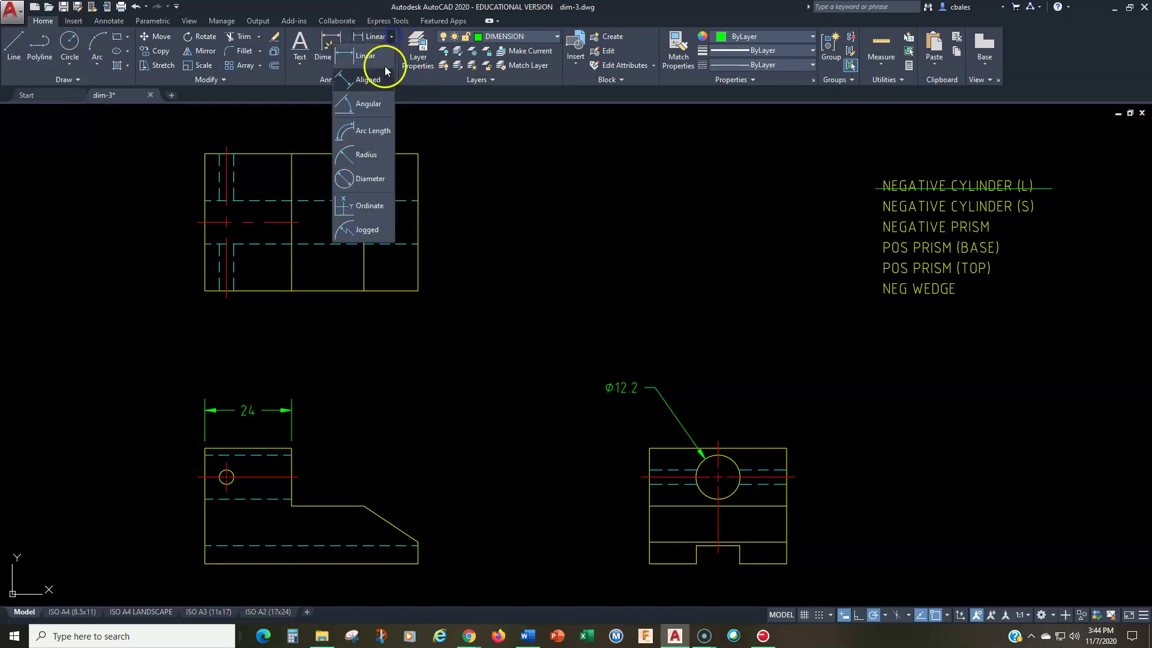
{"action": "left_click", "coordinate": [370, 178]}
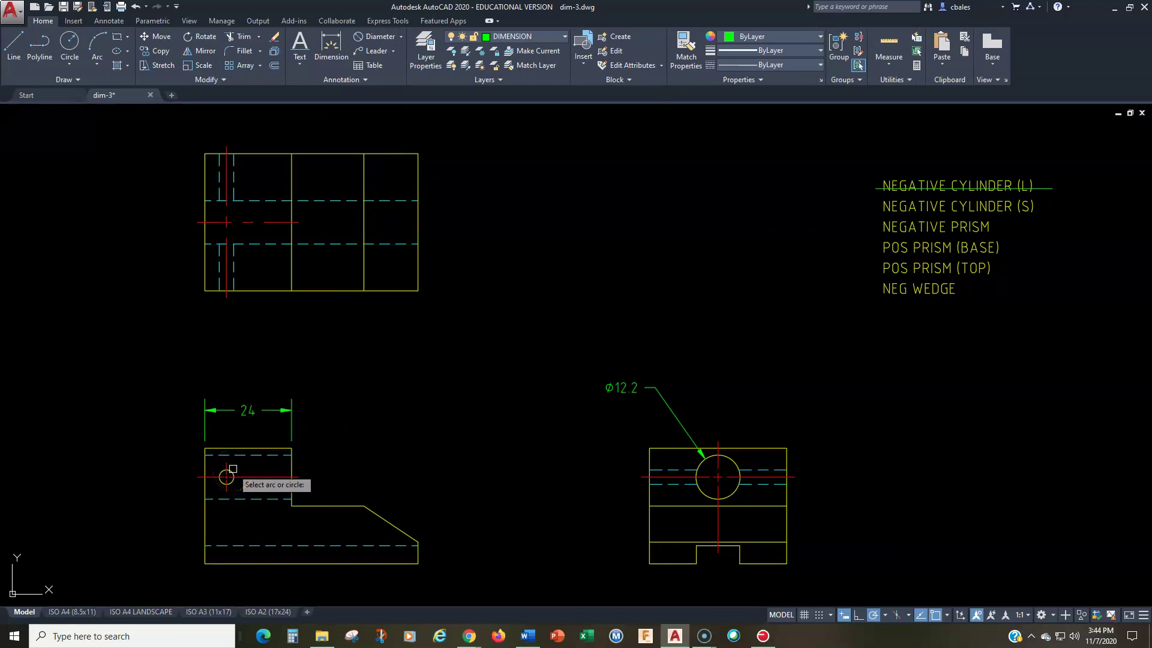
{"action": "left_click", "coordinate": [220, 471]}
{"action": "left_click", "coordinate": [220, 473]}
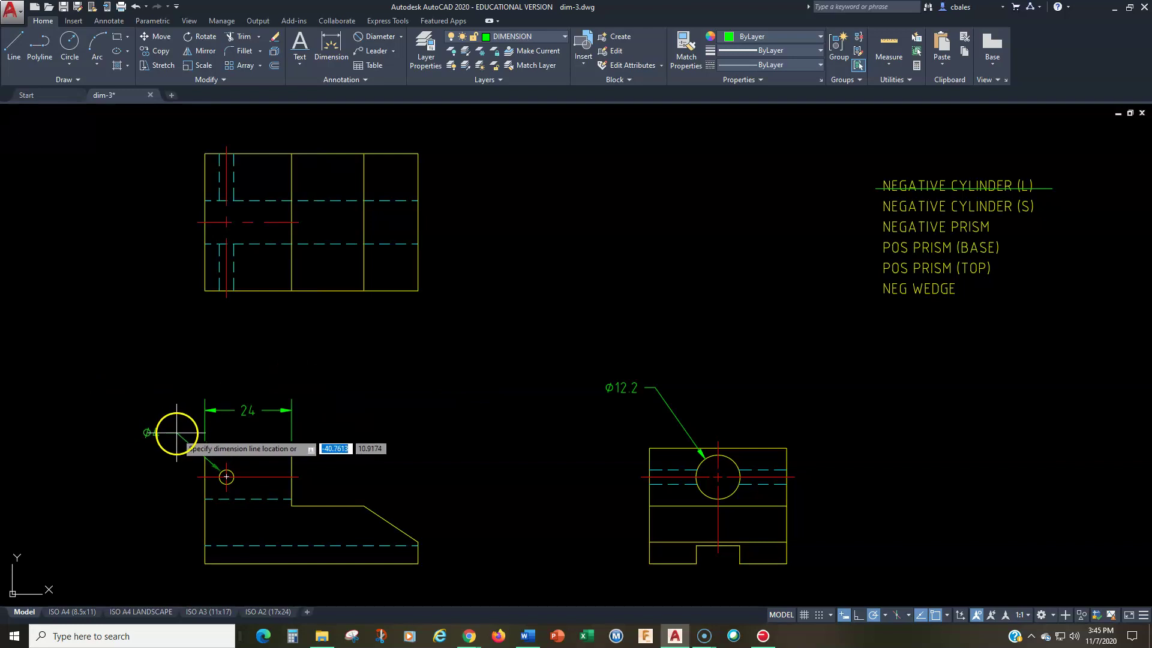
{"action": "left_click", "coordinate": [175, 432]}
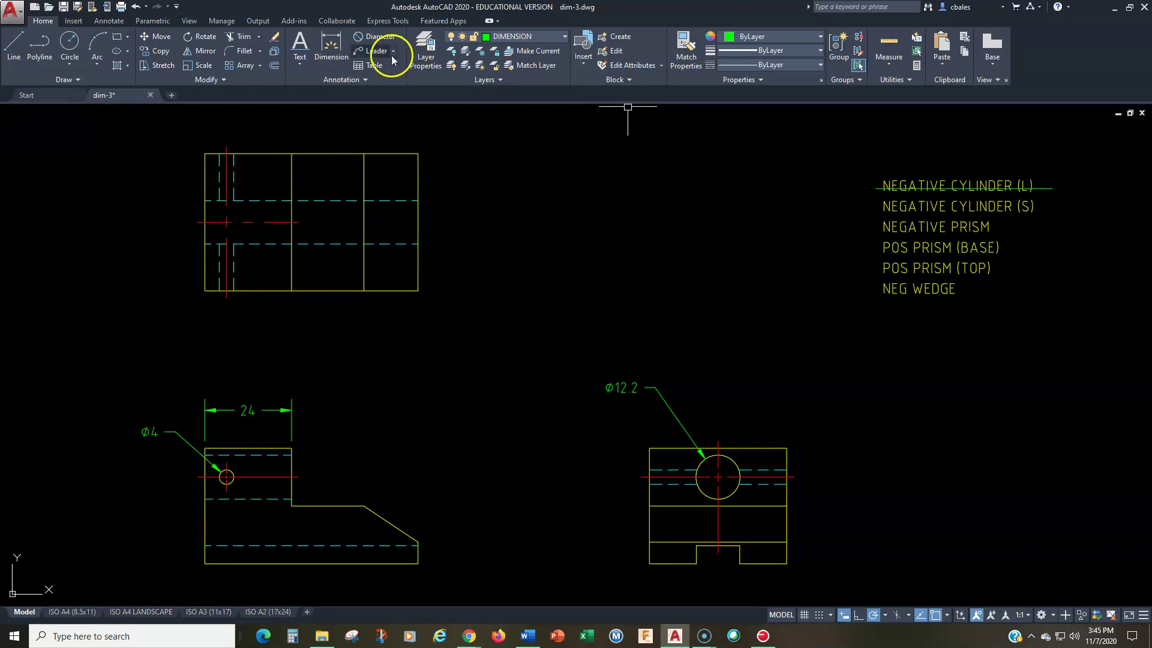
- Start a linear dimension between the top view's lower-left and upper-left corners
{"action": "left_click", "coordinate": [401, 37]}
{"action": "left_click", "coordinate": [375, 57]}
{"action": "left_click", "coordinate": [205, 290]}
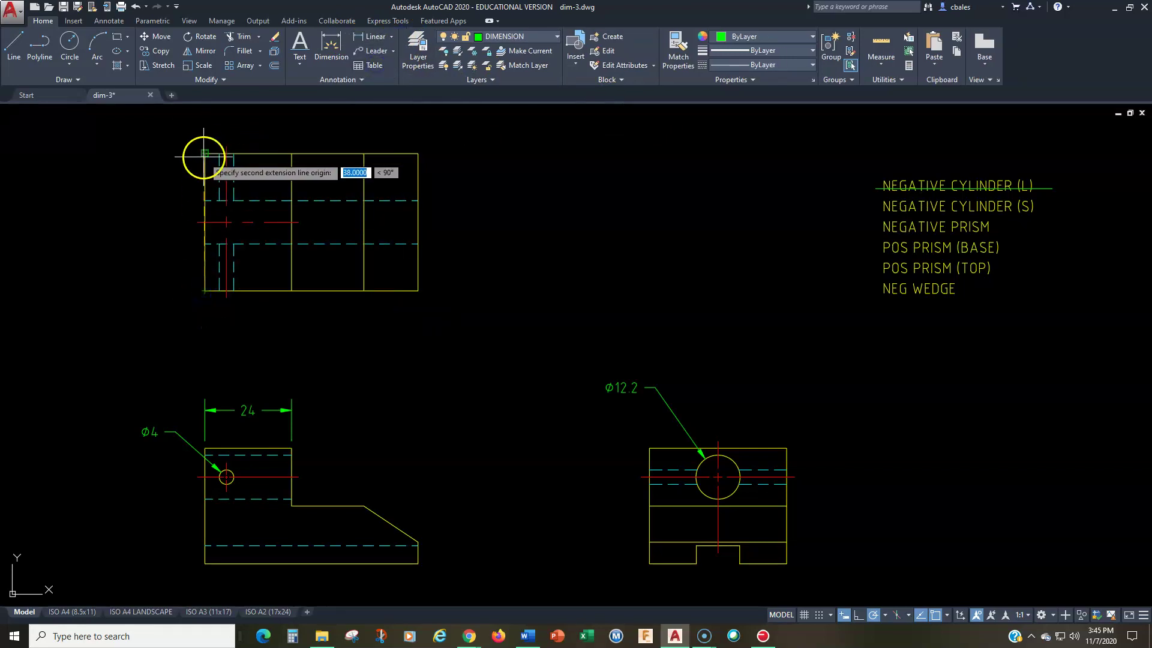
{"action": "left_click", "coordinate": [204, 154]}
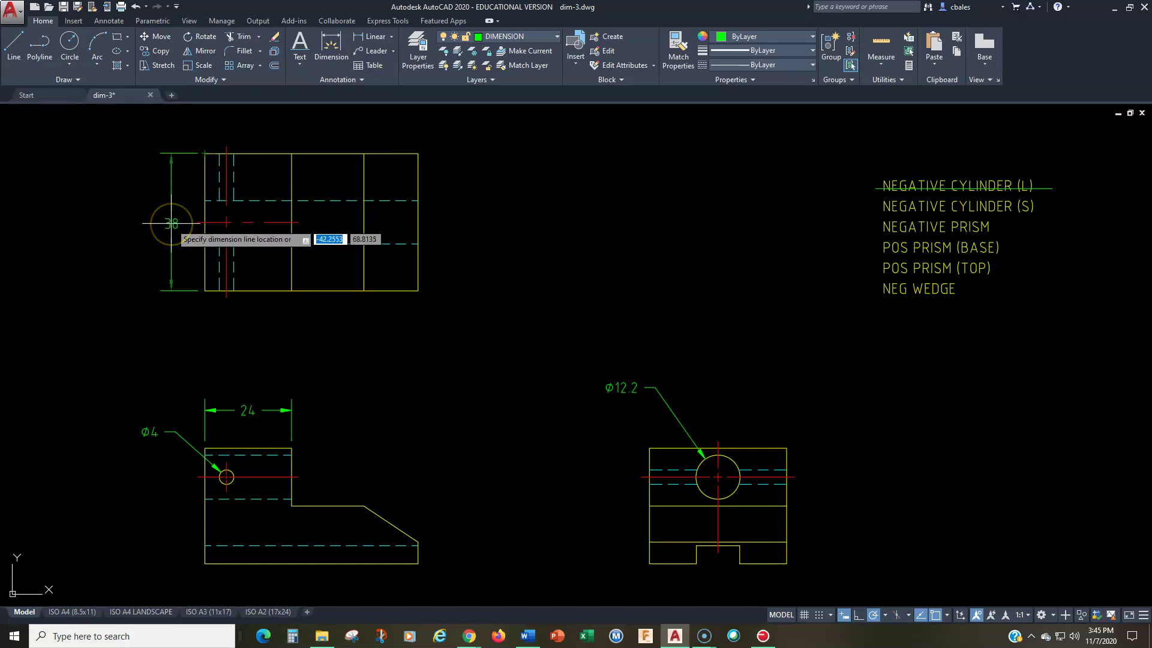
- Place the 38 height left of the top view, then add and select a 38 width above the right view
{"action": "left_click", "coordinate": [171, 224]}
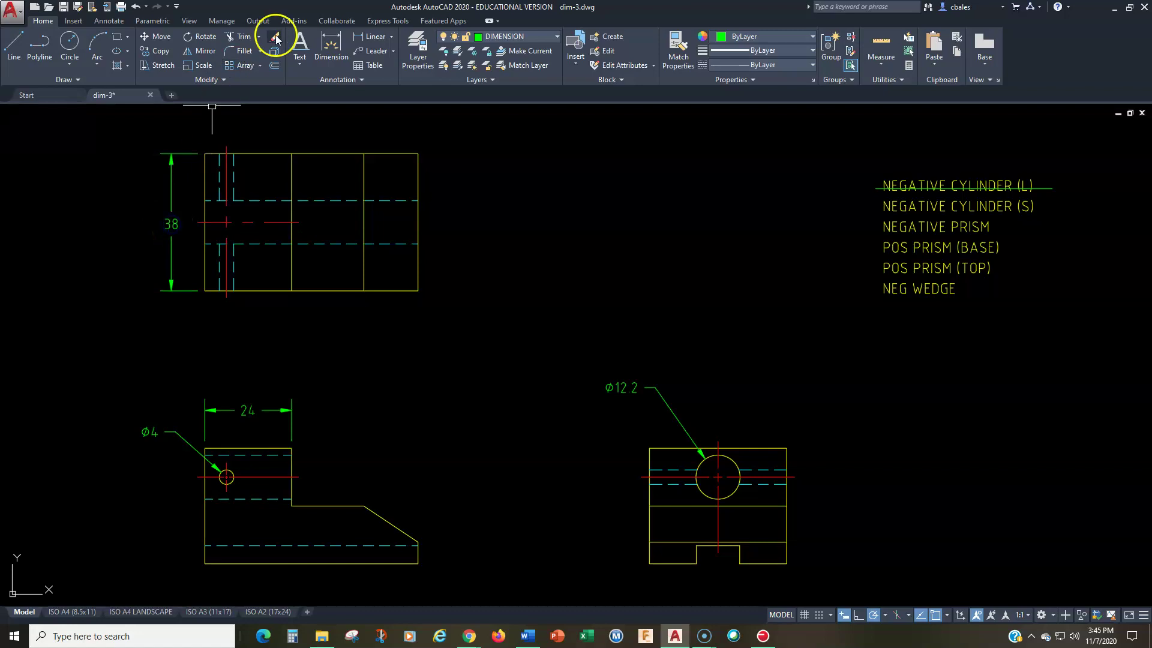
{"action": "left_click", "coordinate": [340, 47]}
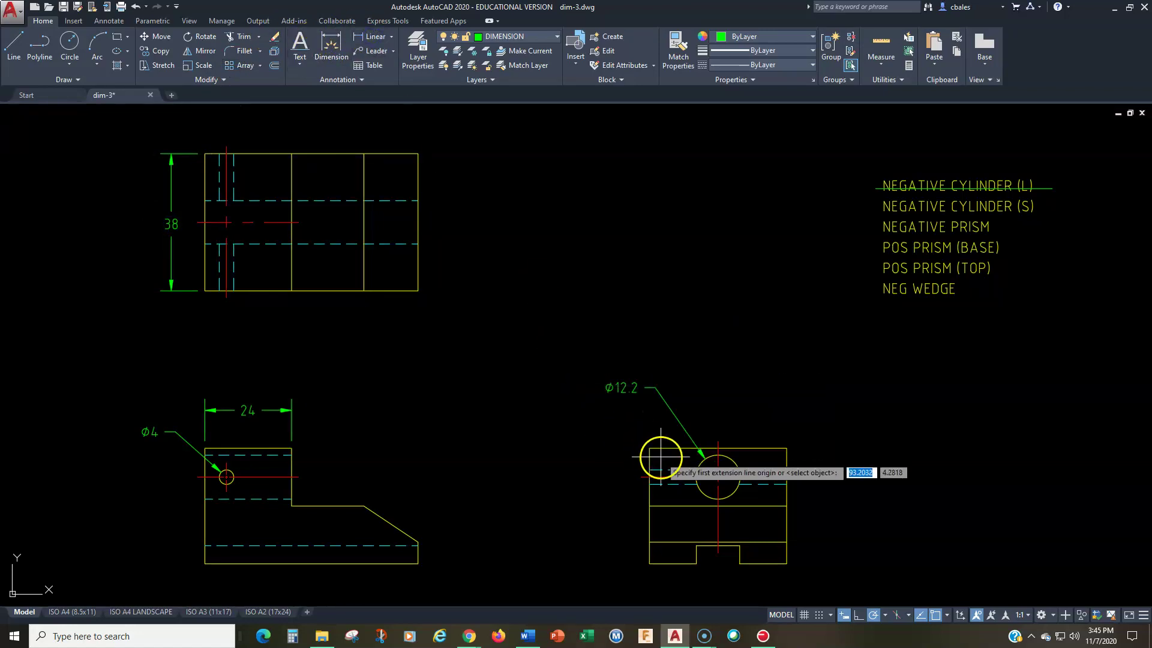
{"action": "left_click", "coordinate": [650, 447]}
{"action": "left_click", "coordinate": [786, 448]}
{"action": "left_click", "coordinate": [720, 408]}
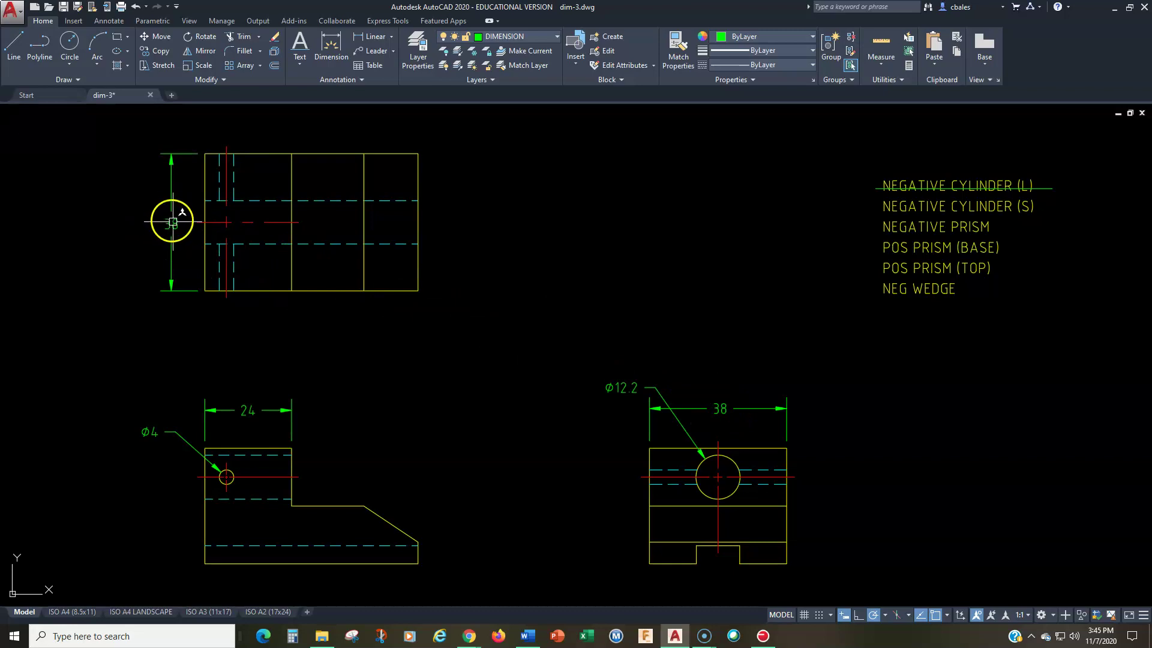
{"action": "left_click", "coordinate": [724, 407]}
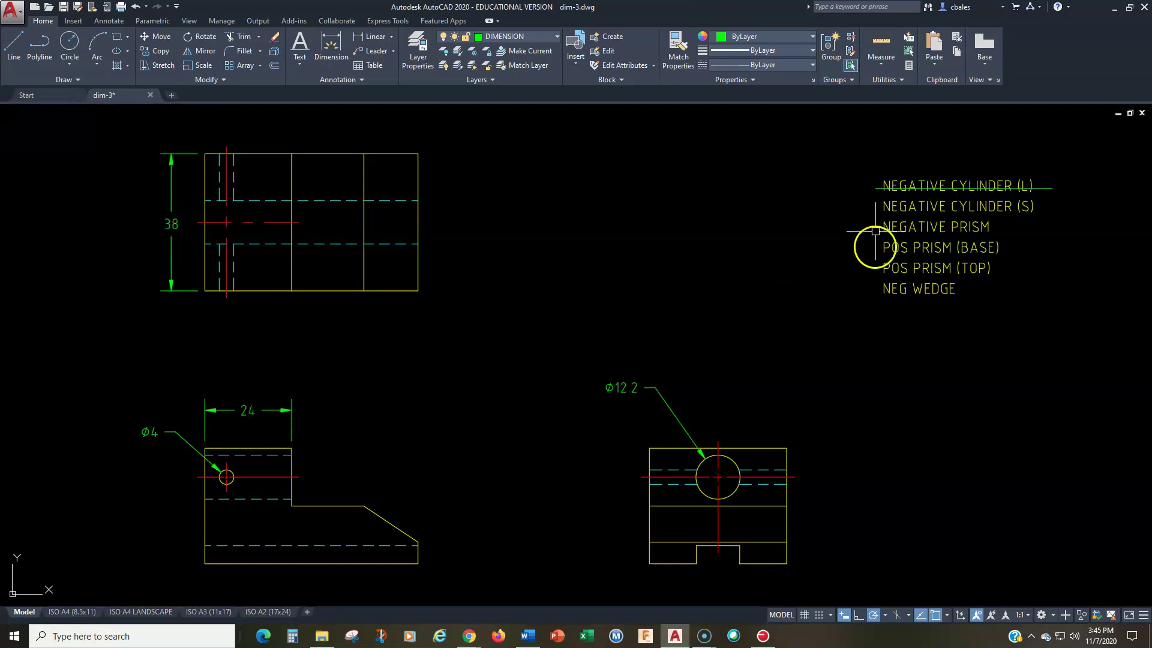
- Copy the NEGATIVE CYLINDER (L) strike line down onto NEGATIVE CYLINDER (S)
{"action": "type", "text": "o"}
{"action": "key", "text": "Return"}
{"action": "left_click", "coordinate": [878, 188]}
{"action": "key", "text": "Return"}
{"action": "left_click", "coordinate": [786, 151]}
{"action": "left_click", "coordinate": [783, 169]}
{"action": "key", "text": "Escape"}
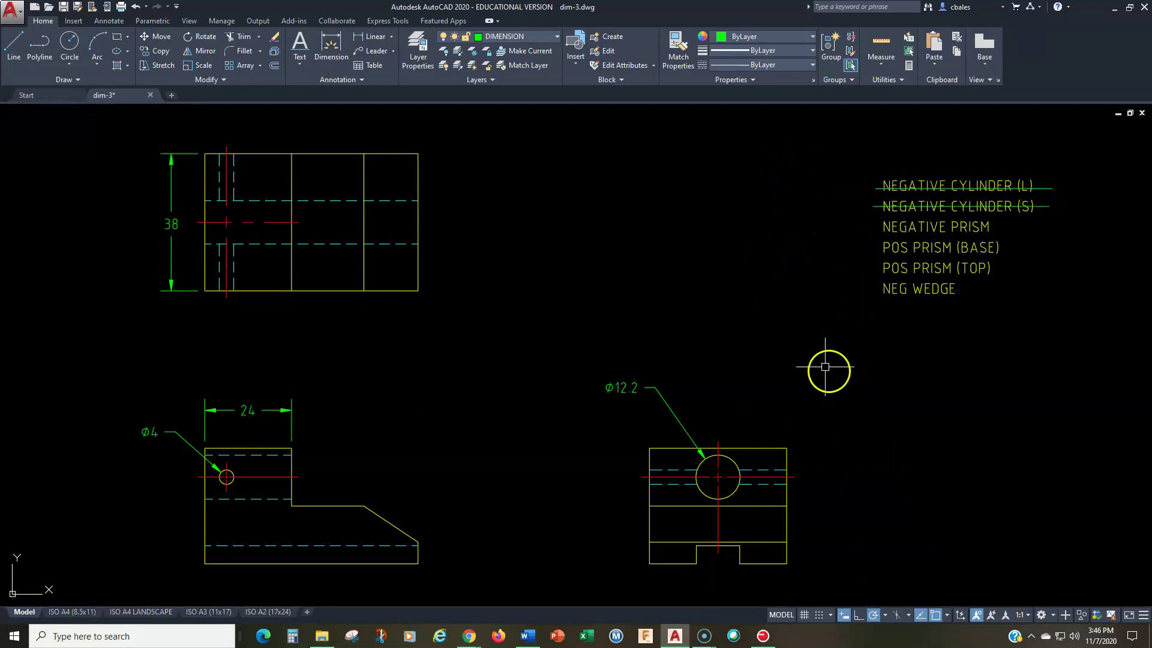
- Dimension the side-view notch: 12 width below the part and 5 depth to its left
{"action": "mouse_move", "coordinate": [813, 359]}
{"action": "middle_mouse_down"}
{"action": "mouse_move", "coordinate": [807, 275]}
{"action": "mouse_move", "coordinate": [825, 322]}
{"action": "mouse_move", "coordinate": [814, 307]}
{"action": "middle_mouse_up"}
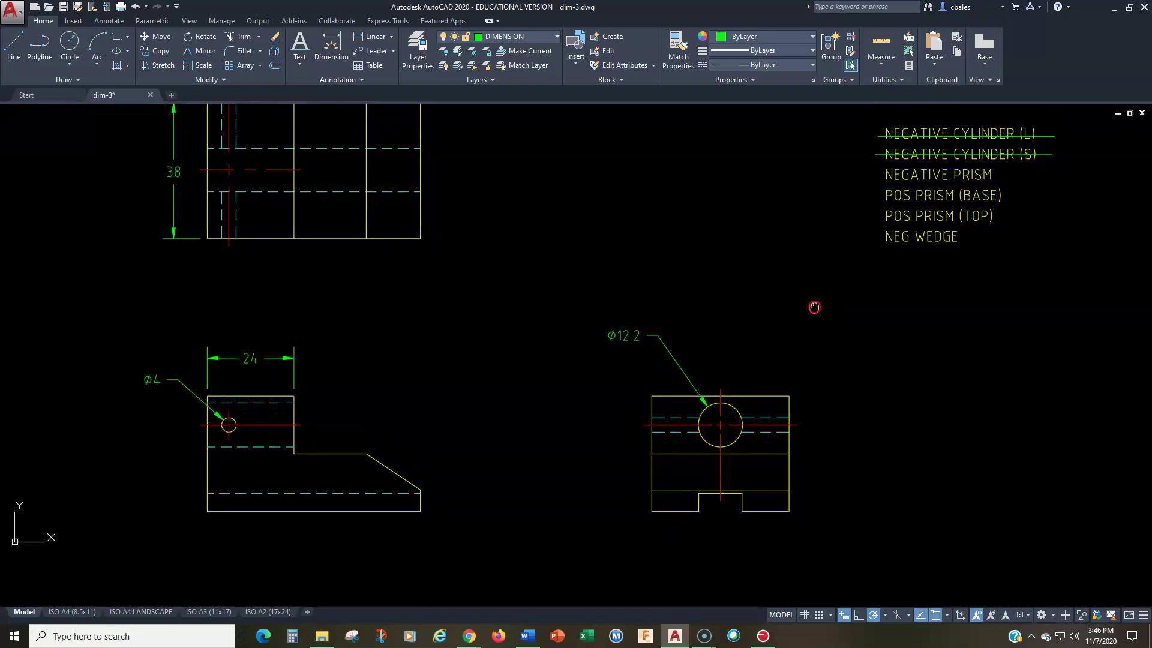
{"action": "left_click", "coordinate": [374, 45]}
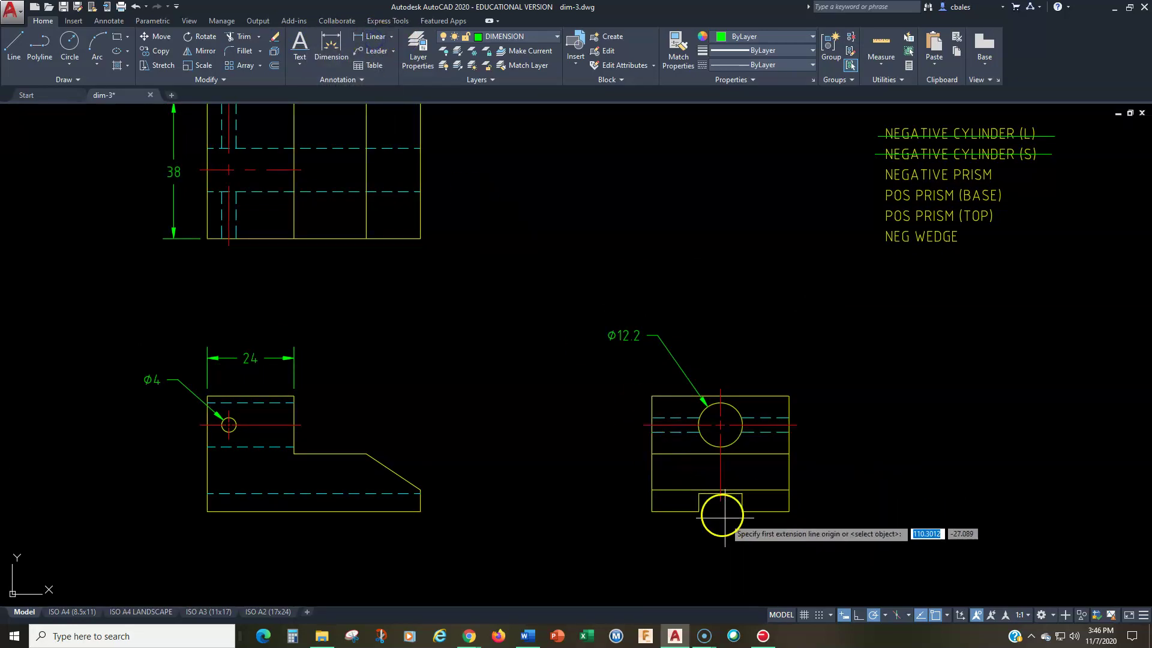
{"action": "left_click", "coordinate": [707, 512]}
{"action": "left_click", "coordinate": [742, 511]}
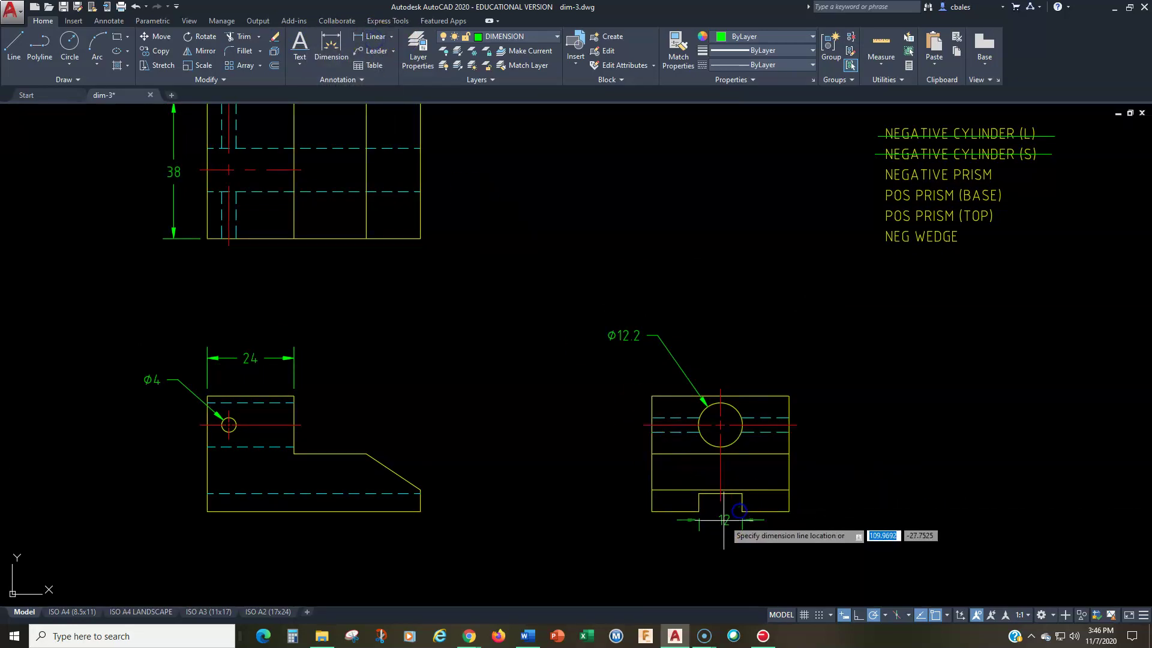
{"action": "left_click", "coordinate": [721, 540]}
{"action": "left_click", "coordinate": [372, 37]}
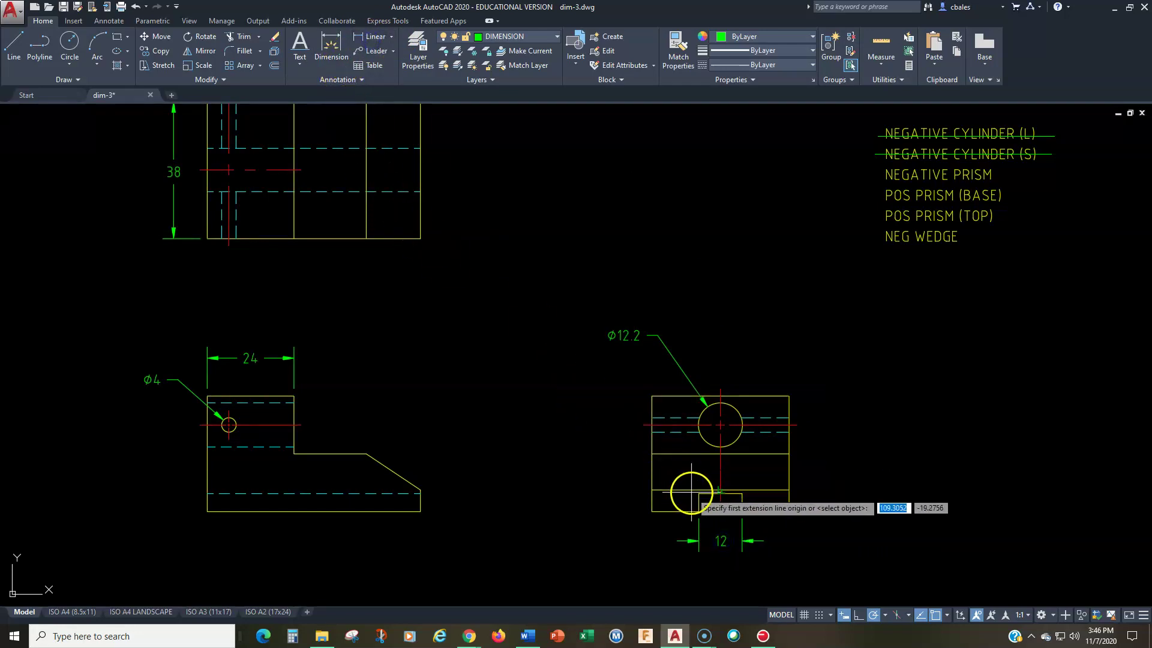
{"action": "left_click", "coordinate": [697, 494]}
{"action": "left_click", "coordinate": [670, 504]}
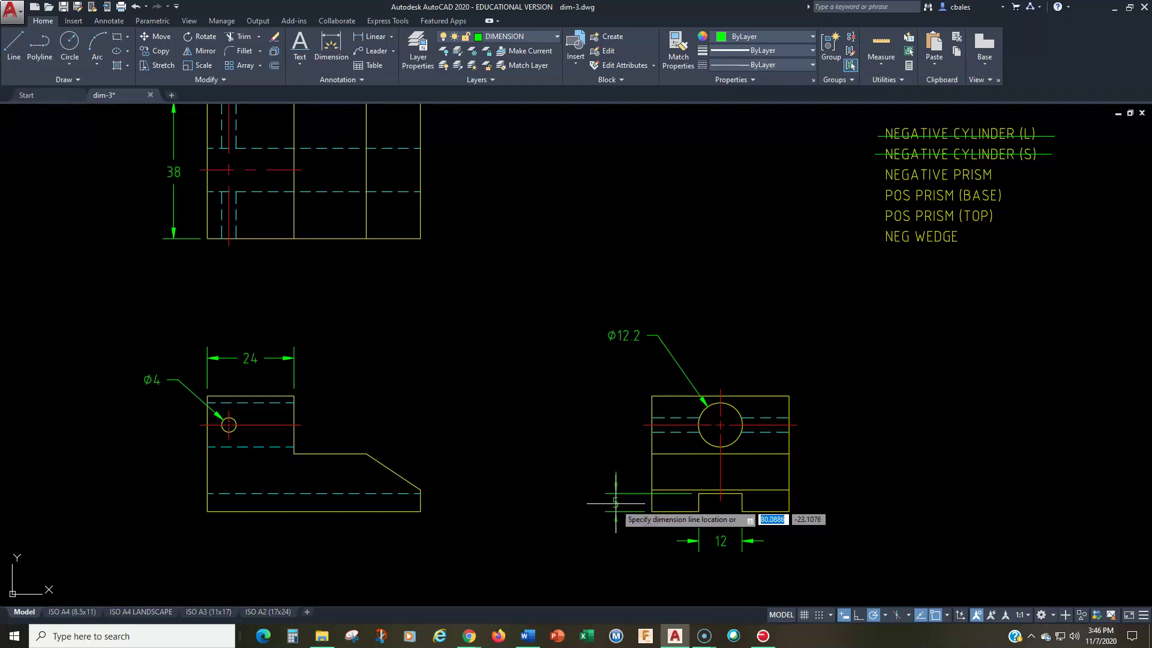
{"action": "left_click", "coordinate": [616, 504]}
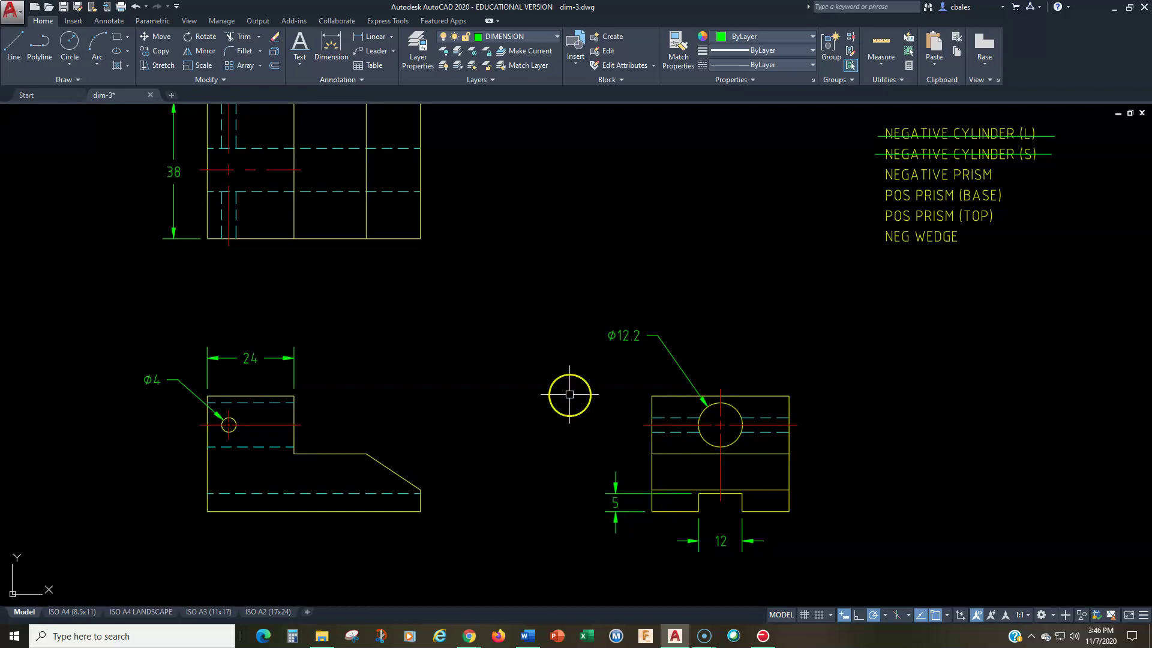
- Add the 59 overall length dimension below the lower-left view
{"action": "middle_click_drag", "start_coordinate": [545, 374], "coordinate": [553, 401]}
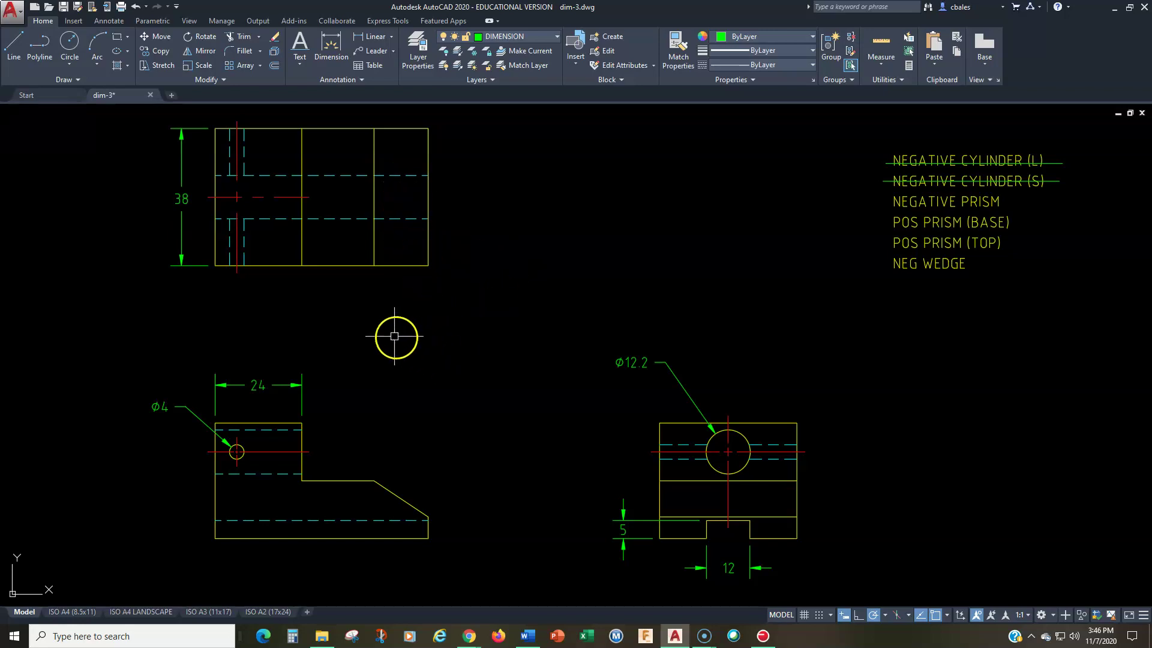
{"action": "middle_click_drag", "start_coordinate": [394, 349], "coordinate": [414, 304]}
{"action": "left_click", "coordinate": [372, 38]}
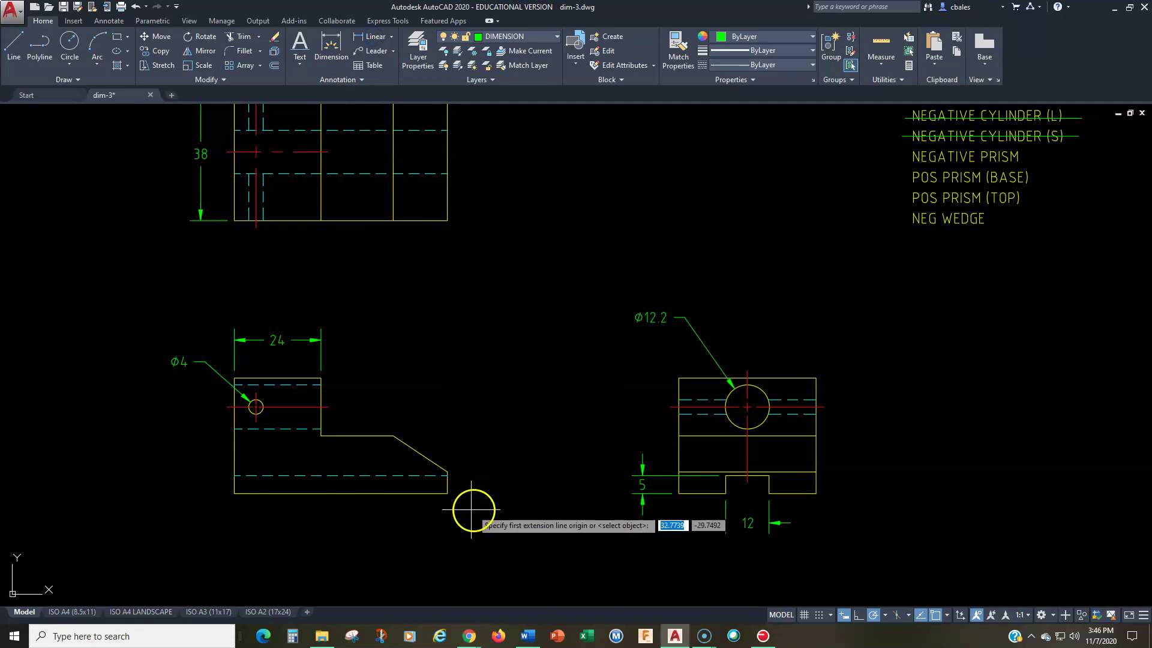
{"action": "left_click", "coordinate": [448, 493]}
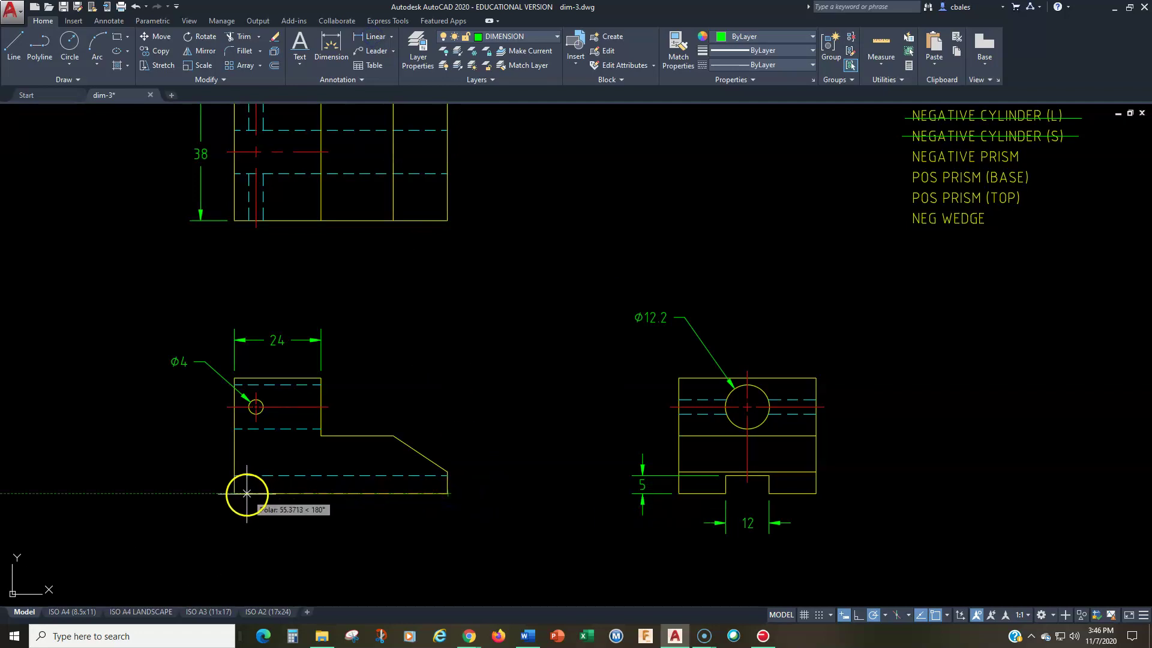
{"action": "left_click", "coordinate": [236, 493]}
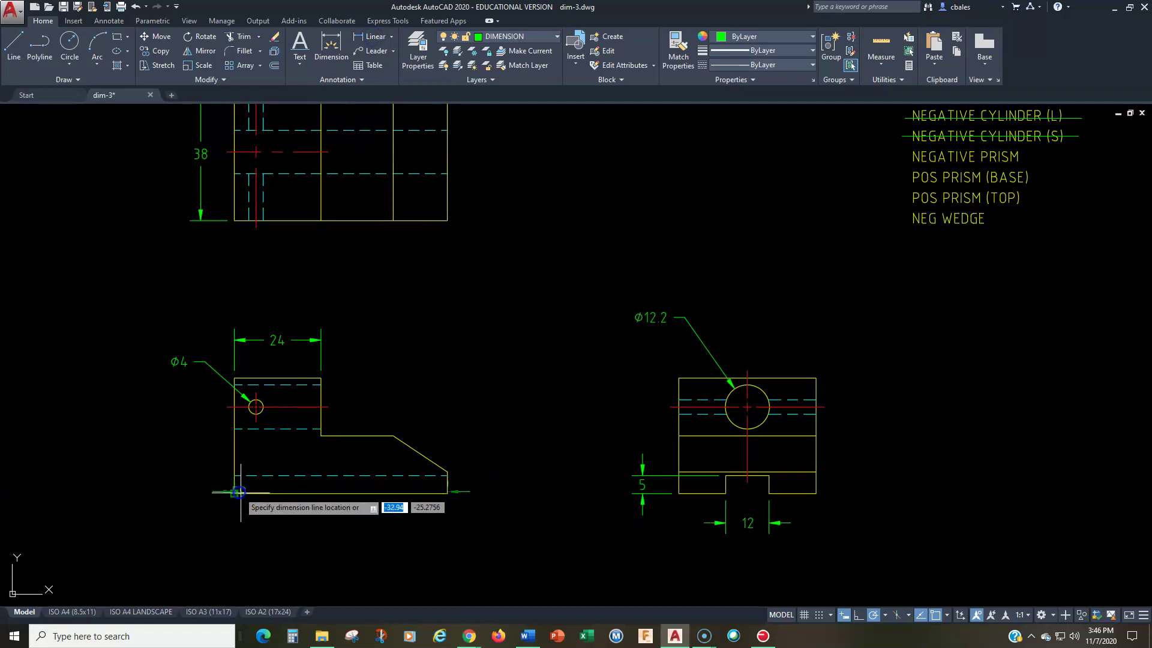
{"action": "left_click", "coordinate": [337, 535]}
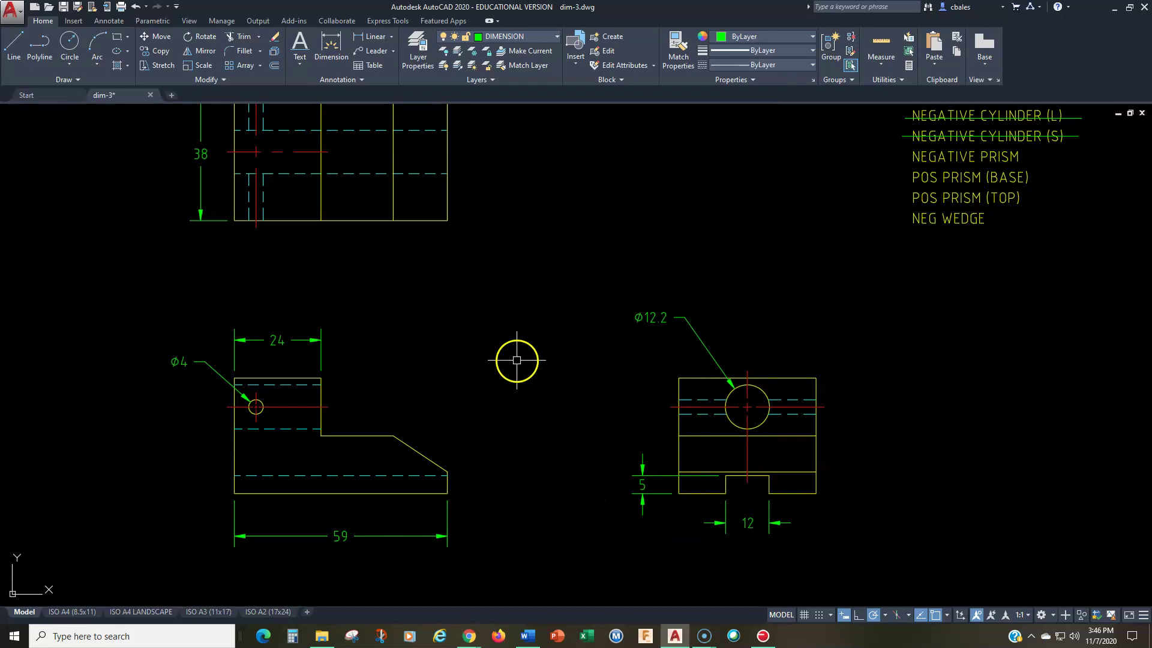
{"action": "middle_click_drag", "start_coordinate": [518, 361], "coordinate": [480, 435]}
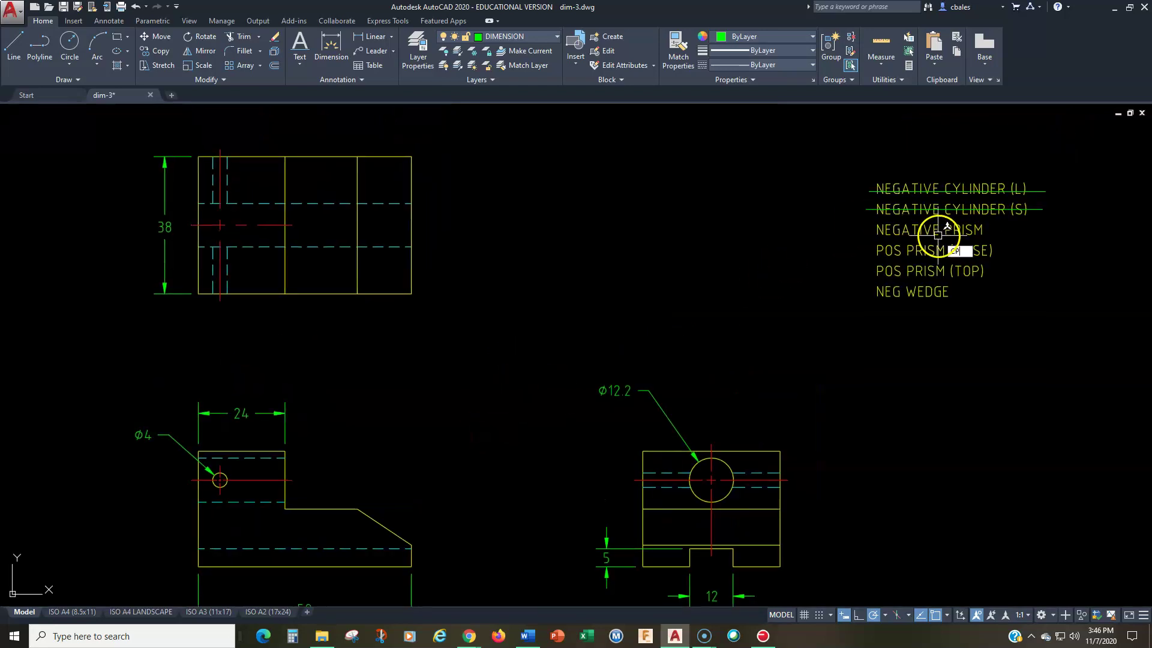
- Copy the NEGATIVE CYLINDER (S) strike line down across NEGATIVE PRISM in the feature list
{"action": "key", "text": "Return"}
{"action": "left_click", "coordinate": [869, 209]}
{"action": "key", "text": "Return"}
{"action": "left_click", "coordinate": [781, 199]}
{"action": "left_click", "coordinate": [781, 220]}
{"action": "key", "text": "Escape"}
- Add a first 16 height dimension between the upper and lower corners near the side view
{"action": "mouse_move", "coordinate": [652, 332]}
{"action": "middle_mouse_down"}
{"action": "mouse_move", "coordinate": [737, 252]}
{"action": "mouse_move", "coordinate": [730, 304]}
{"action": "middle_mouse_up"}
{"action": "scroll", "coordinate": [490, 472], "scroll_direction": "down", "scroll_amount": 2}
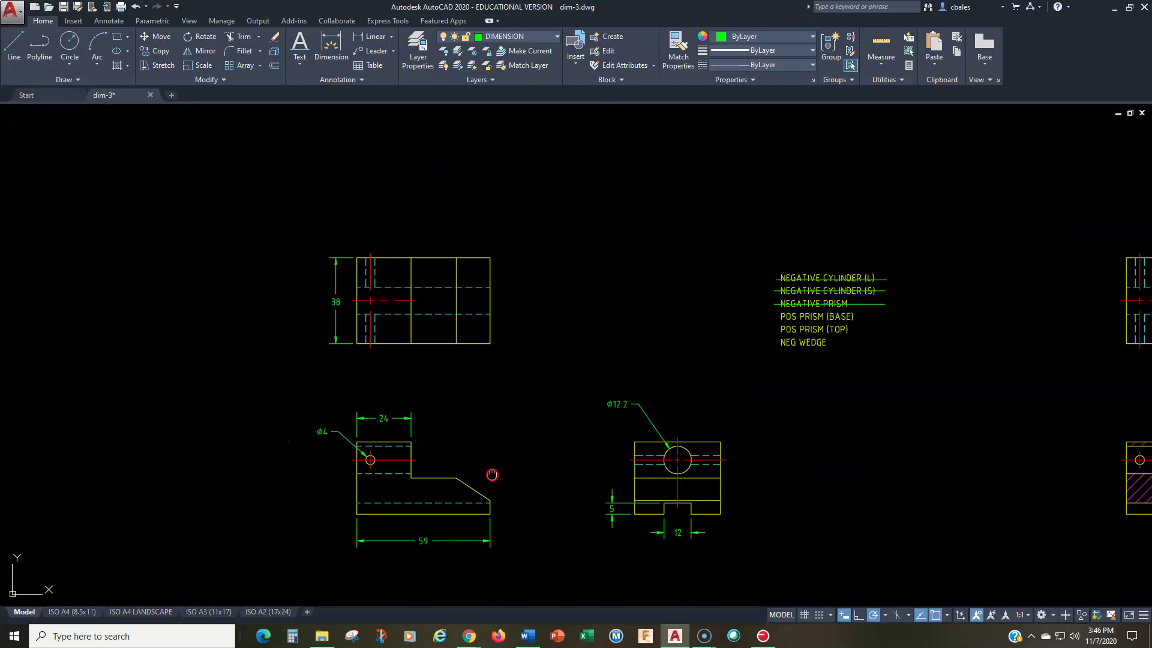
{"action": "scroll", "coordinate": [491, 473], "scroll_direction": "up", "scroll_amount": 2}
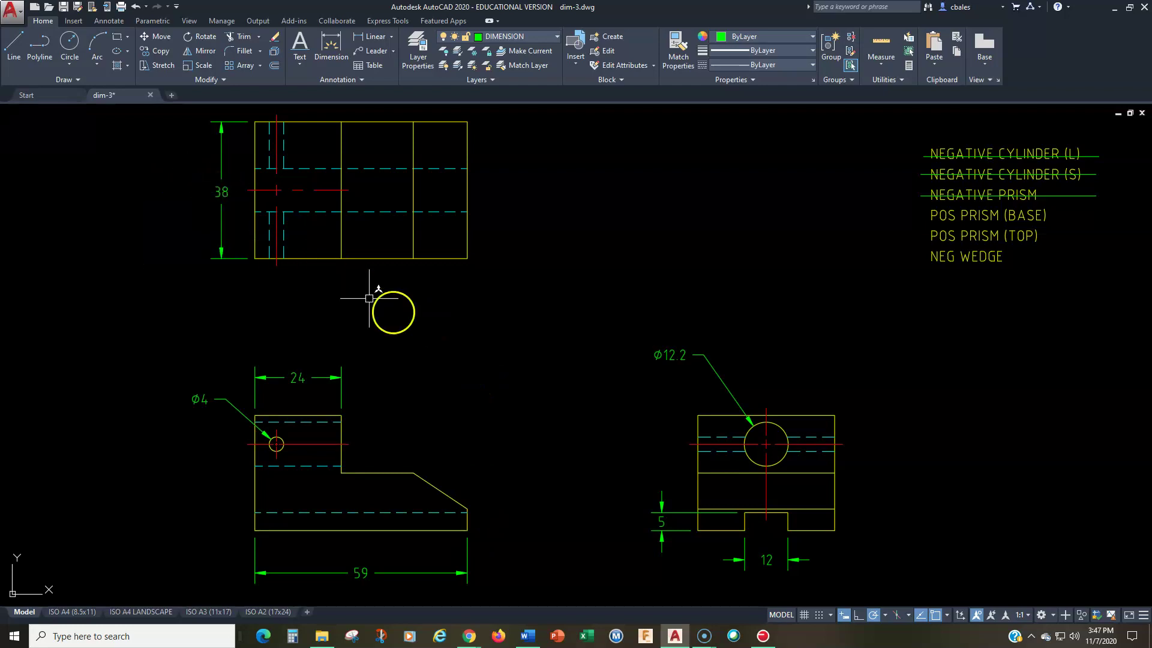
{"action": "left_click", "coordinate": [373, 37]}
{"action": "left_click", "coordinate": [698, 473]}
{"action": "left_click", "coordinate": [698, 530]}
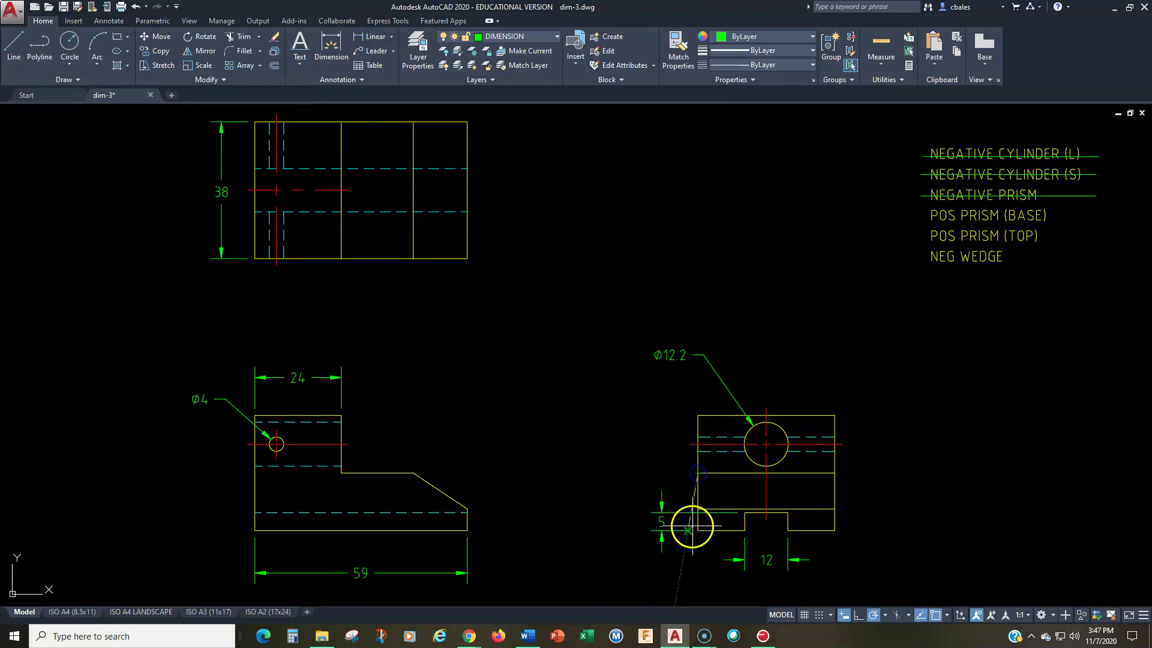
{"action": "left_click", "coordinate": [631, 498]}
- Dimension the sloped end's 16 height beside the lower-left view, then select the stray 16
{"action": "key", "text": "Return"}
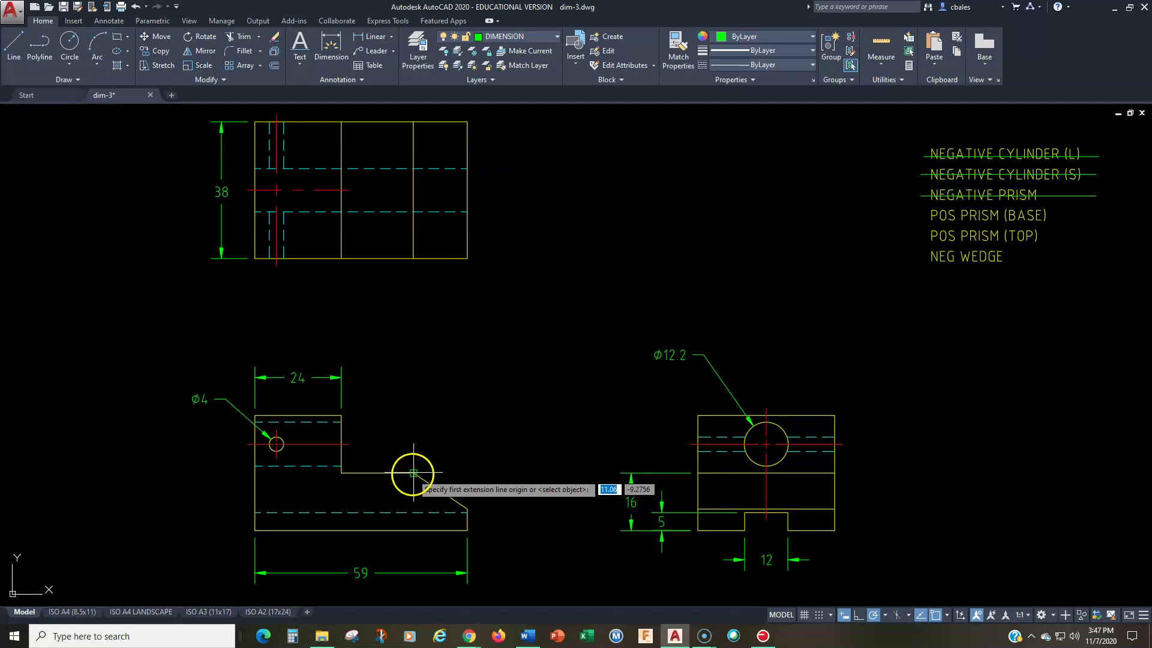
{"action": "left_click", "coordinate": [413, 473]}
{"action": "left_click", "coordinate": [467, 531]}
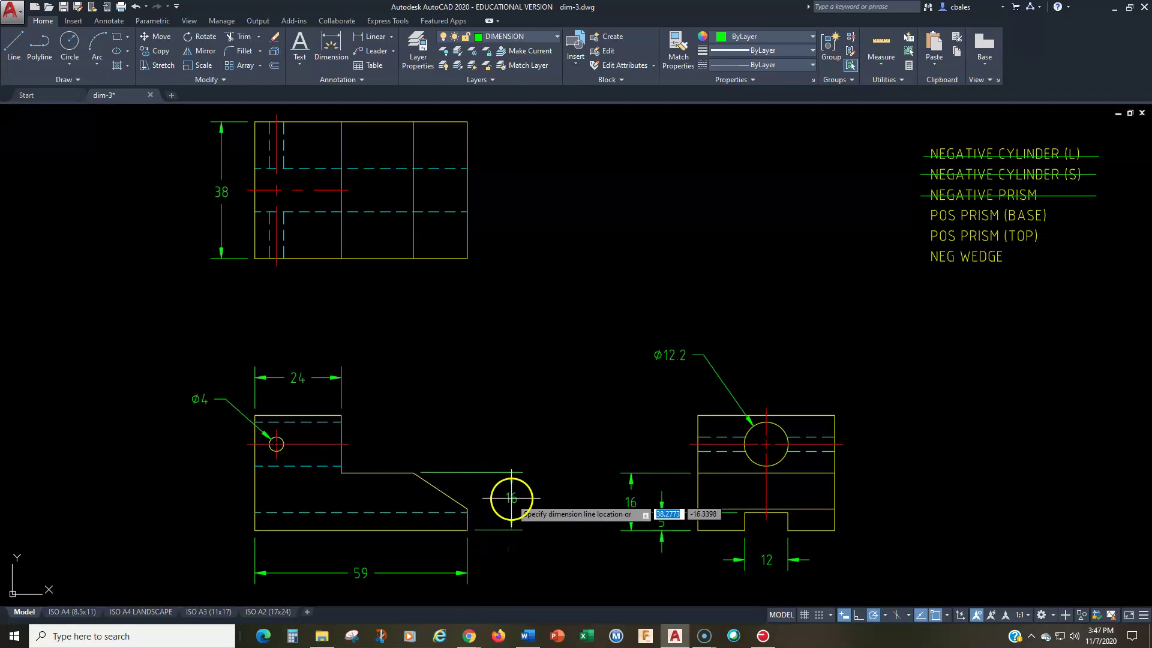
{"action": "left_click", "coordinate": [513, 502]}
{"action": "left_click", "coordinate": [593, 536]}
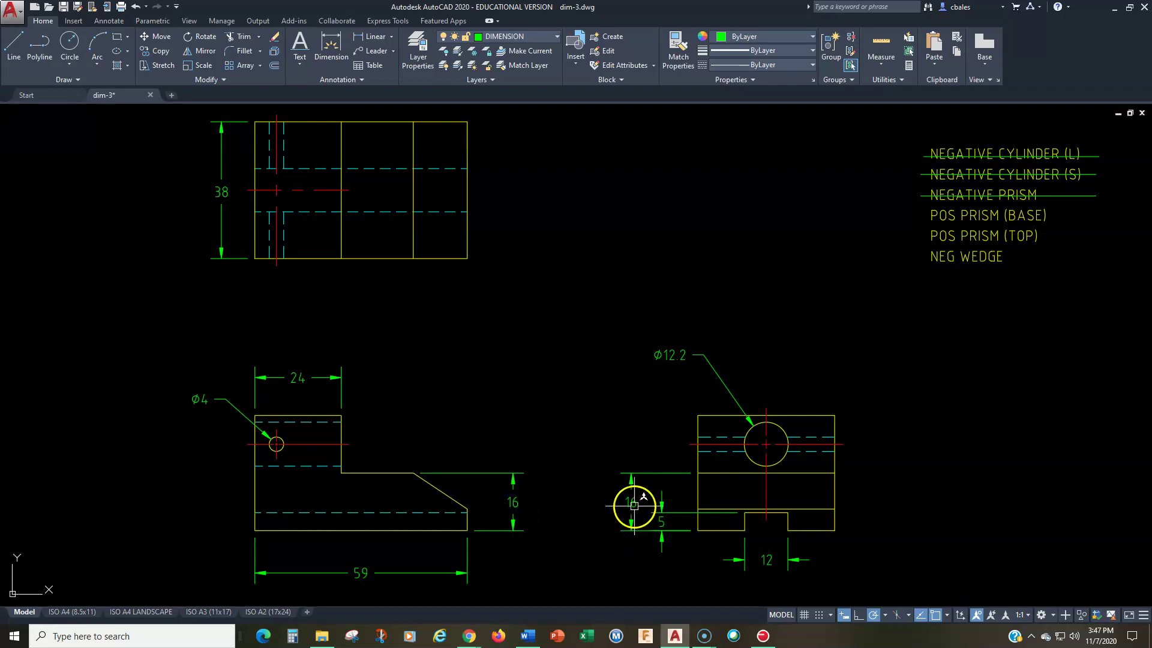
{"action": "left_click", "coordinate": [633, 501]}
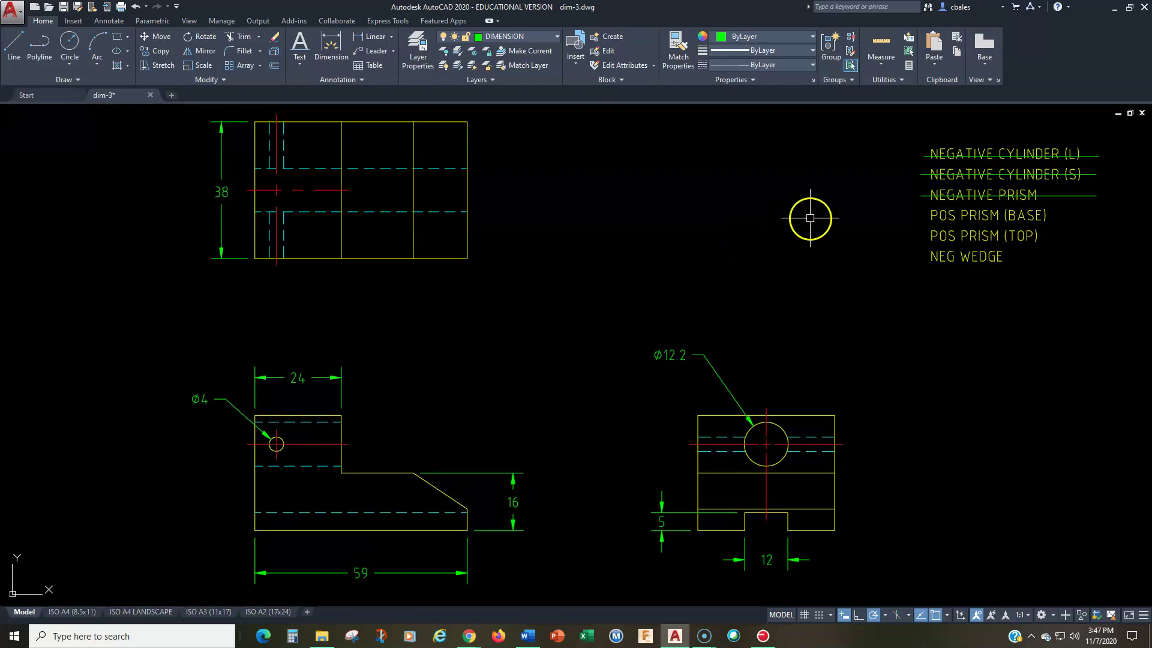
- Copy the NEGATIVE PRISM strike line onto POS PRISM (BASE) in the feature list
{"action": "key", "text": "Return"}
{"action": "left_click", "coordinate": [939, 195]}
{"action": "key", "text": "Return"}
{"action": "left_click", "coordinate": [845, 195]}
{"action": "left_click", "coordinate": [842, 216]}
{"action": "key", "text": "Return"}
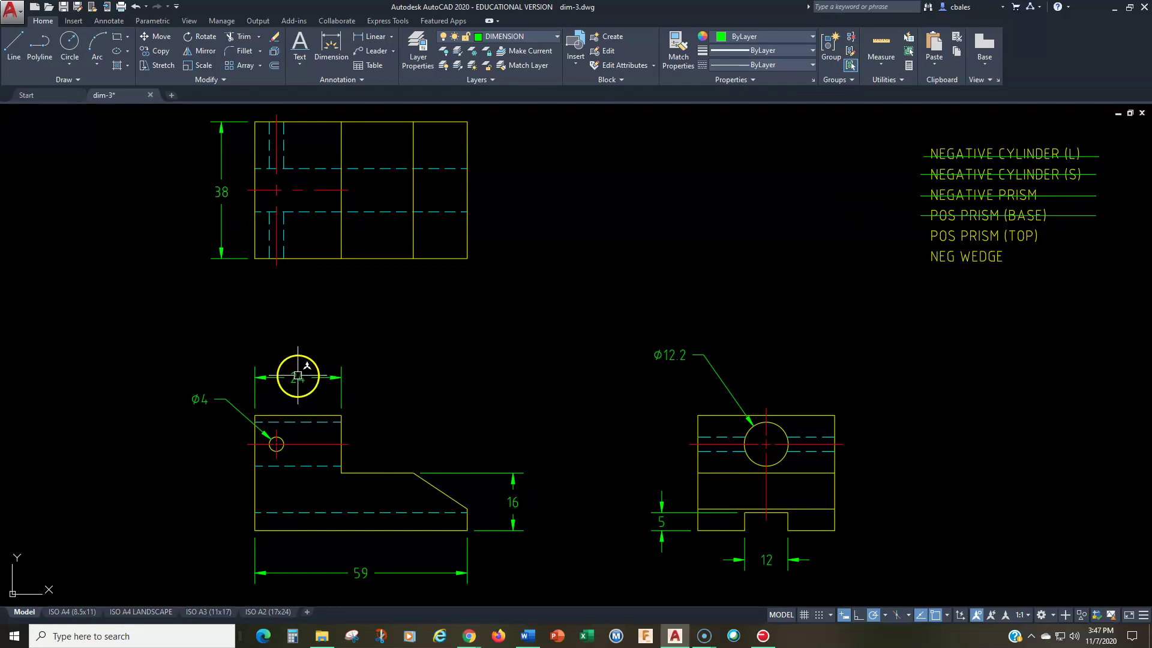
- Select the 24 and 38 dimensions to check them
{"action": "left_click", "coordinate": [298, 375]}
{"action": "key", "text": "Escape"}
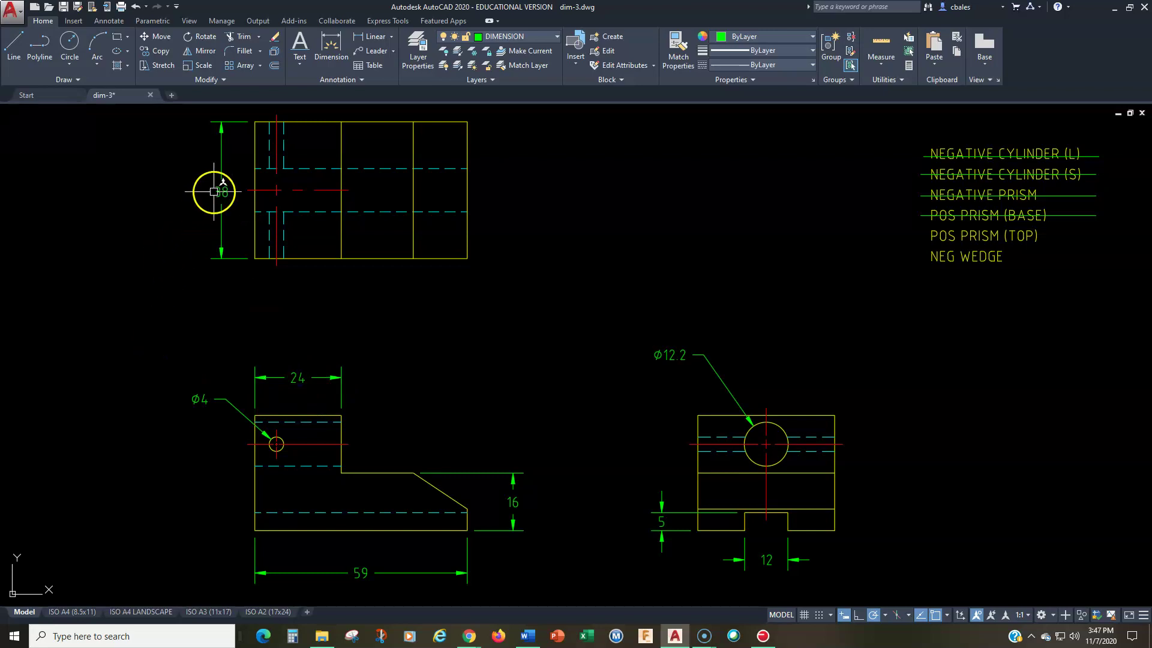
{"action": "left_click", "coordinate": [221, 192]}
- Add an upper 16 step-height dimension to the right of the front view
{"action": "key", "text": "Escape"}
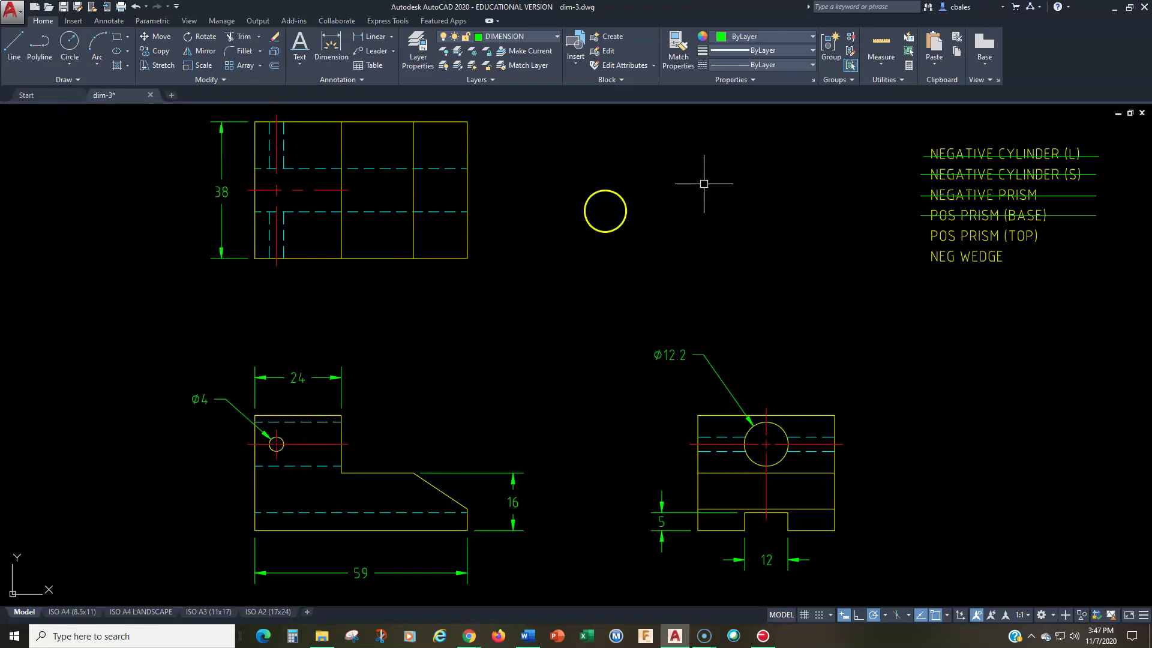
{"action": "left_click", "coordinate": [378, 38]}
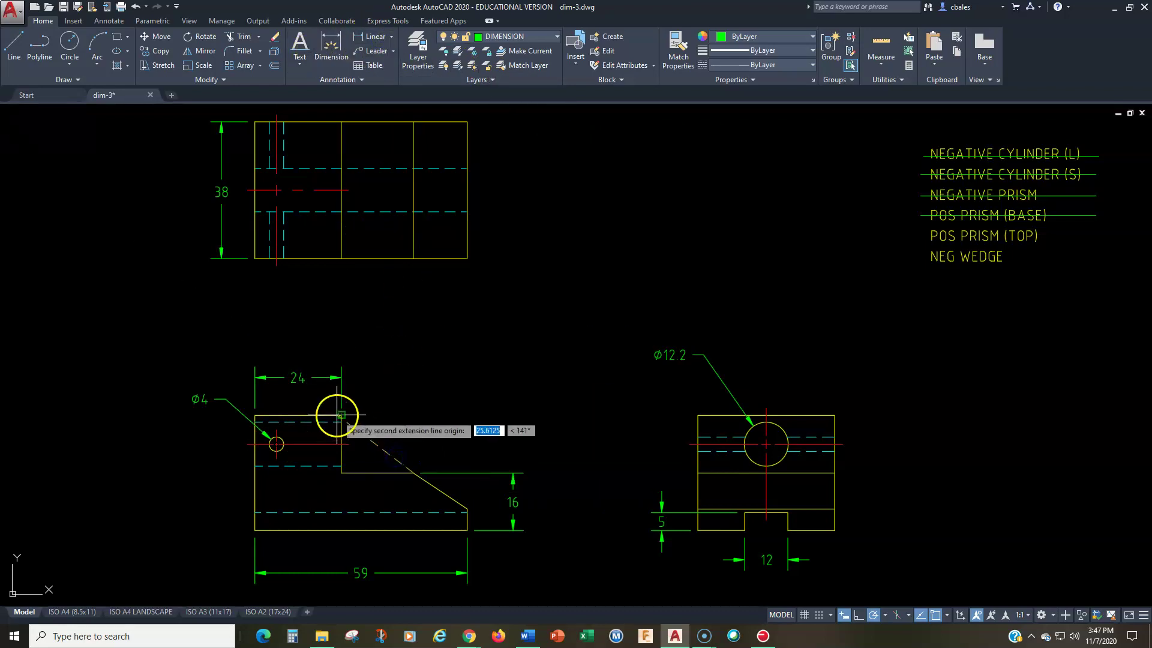
{"action": "left_click", "coordinate": [341, 414]}
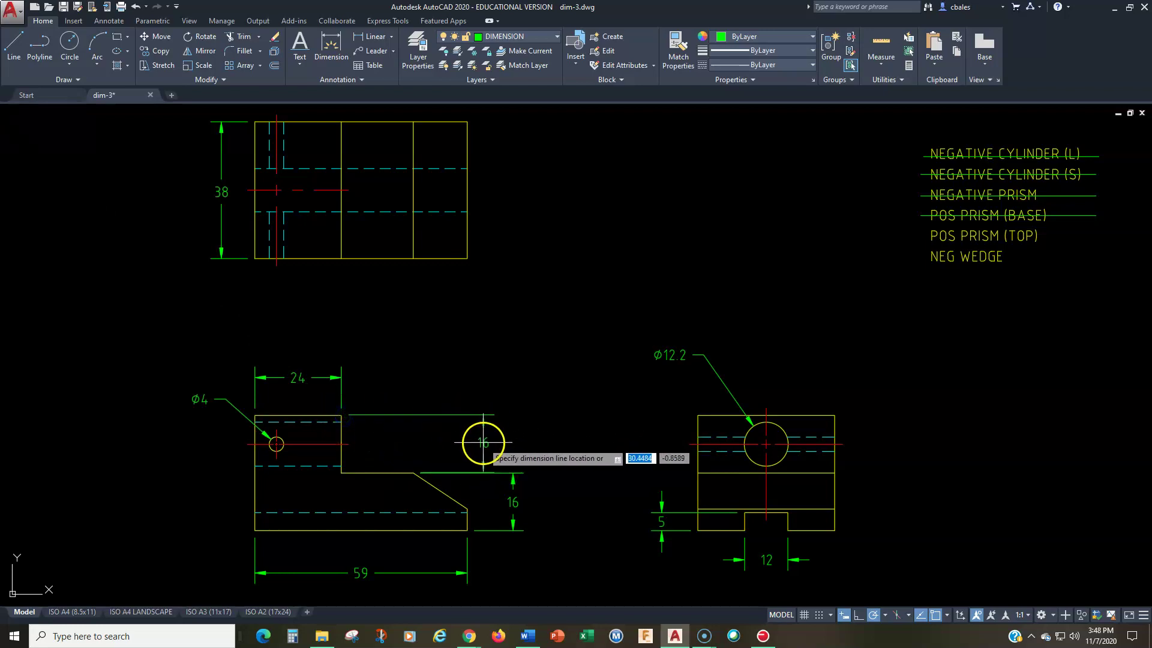
{"action": "left_click", "coordinate": [494, 447]}
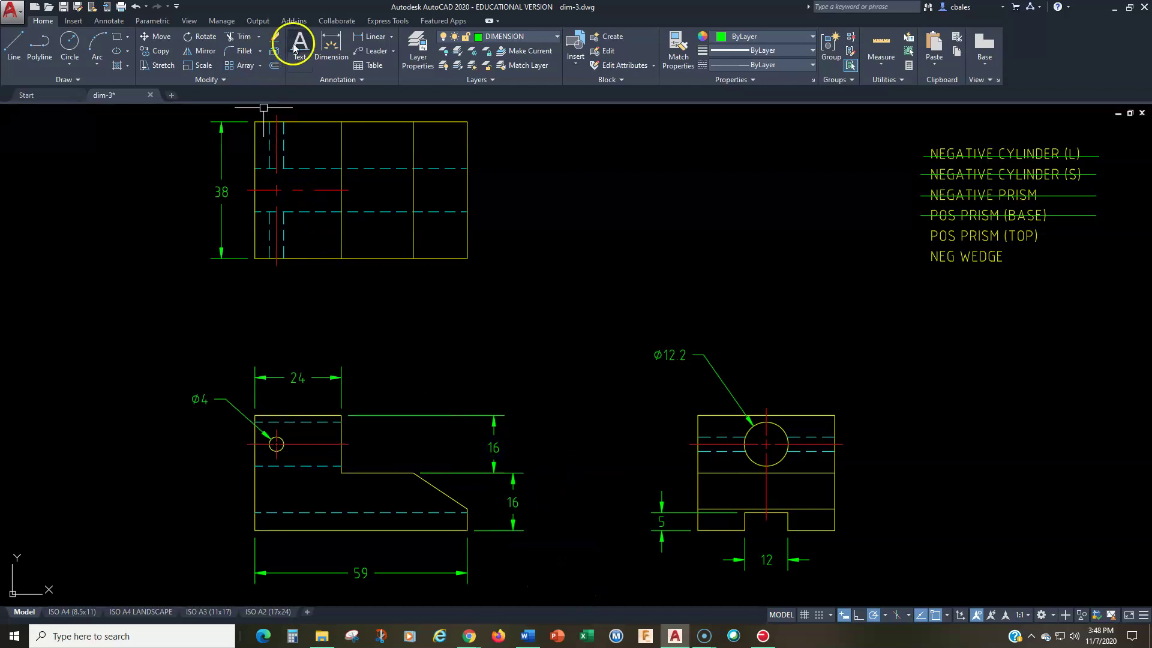
- Add a 32 overall height dimension from the step's top-left to the bottom-right corner
{"action": "left_click", "coordinate": [363, 37]}
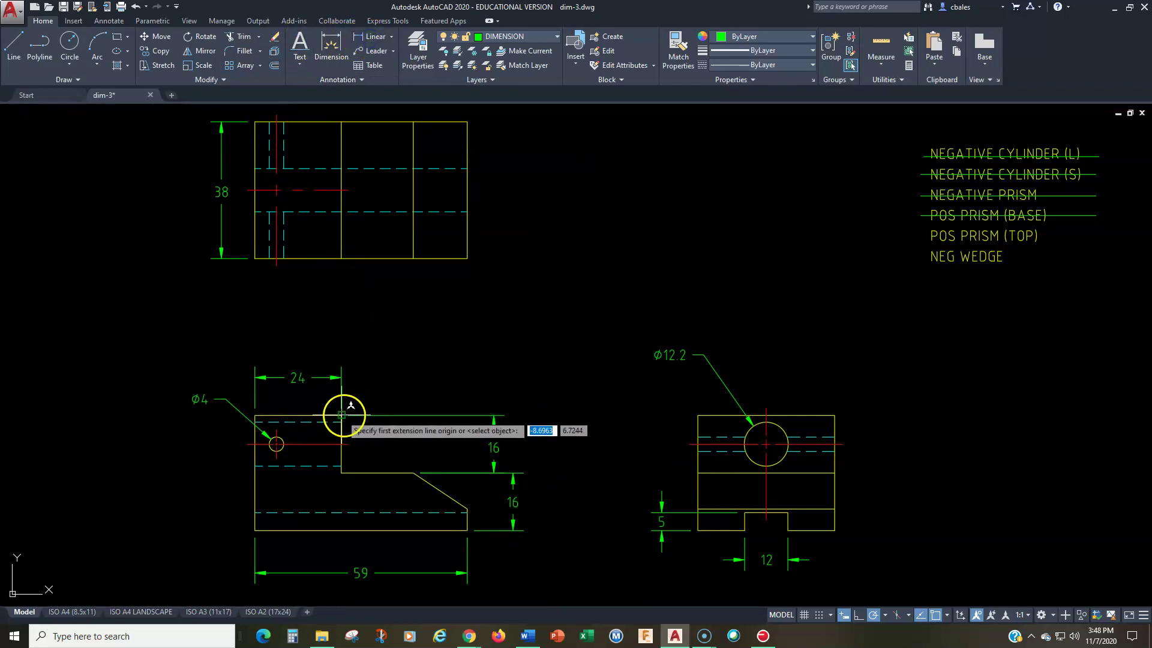
{"action": "left_click", "coordinate": [341, 415]}
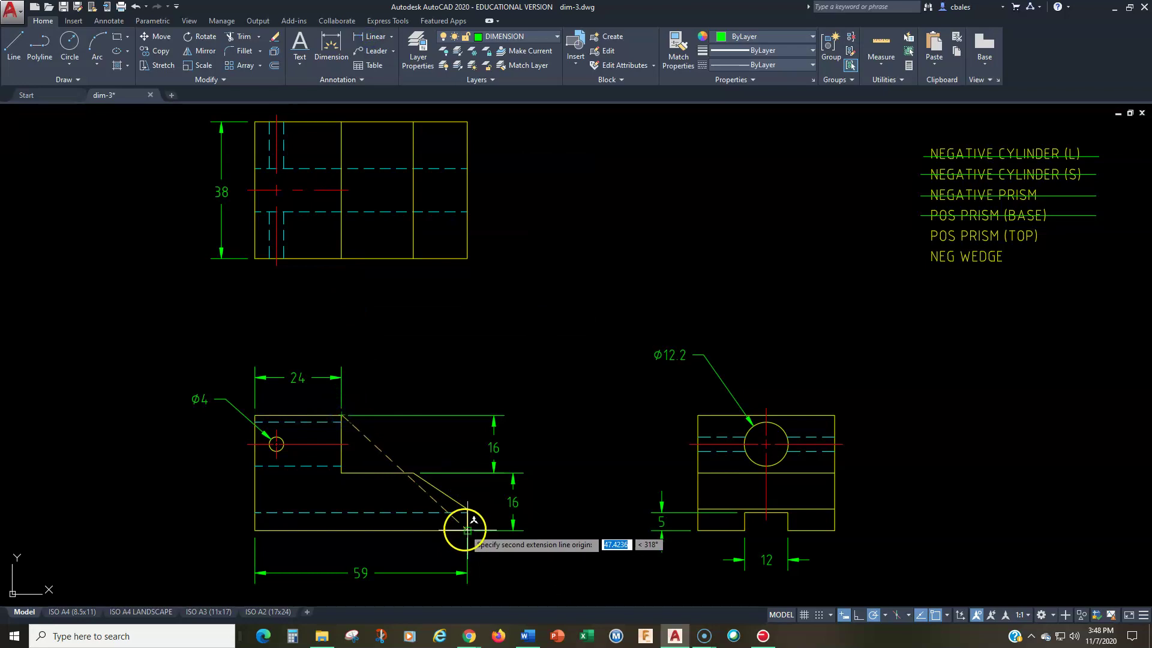
{"action": "left_click", "coordinate": [467, 529]}
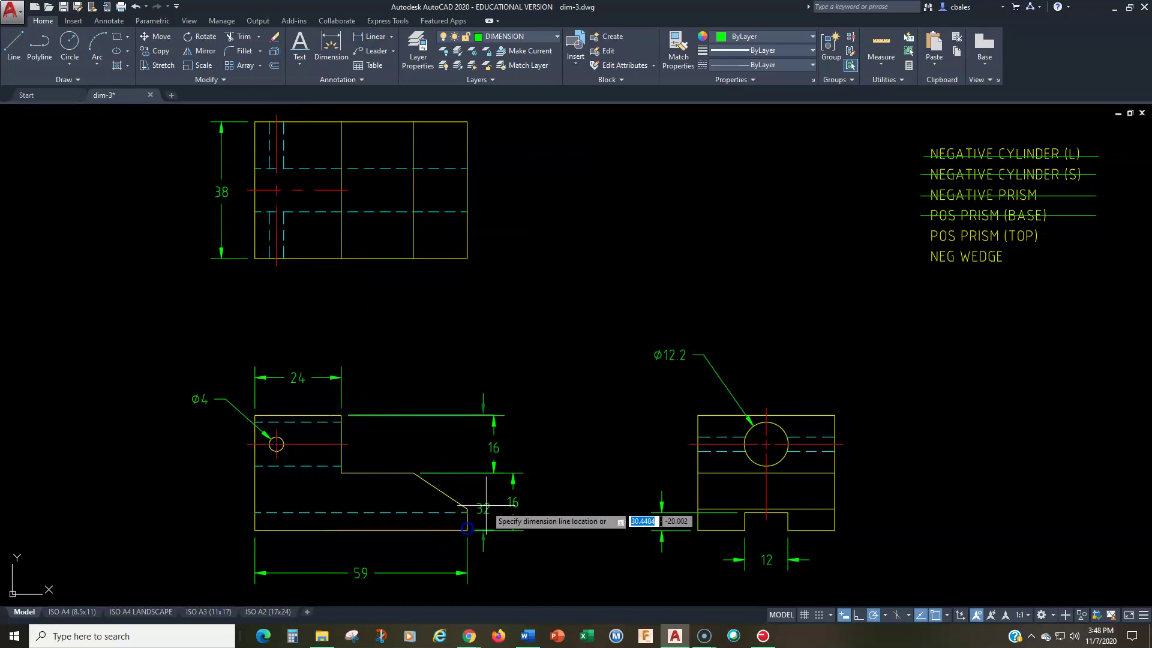
{"action": "left_click", "coordinate": [553, 473]}
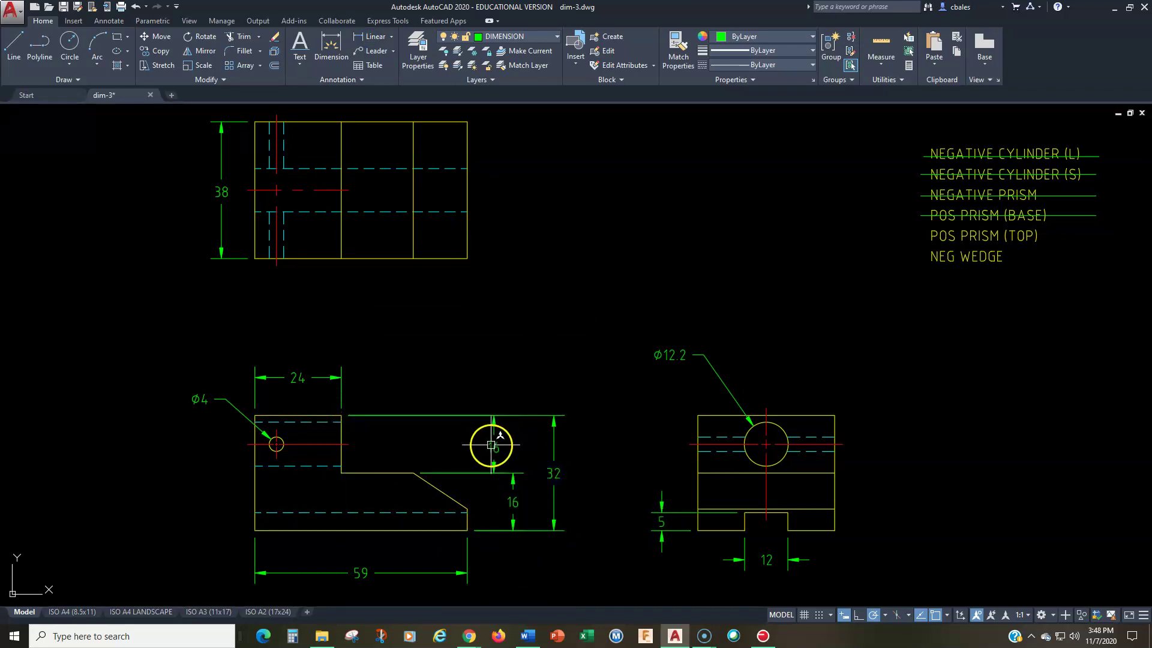
{"action": "left_click", "coordinate": [493, 447]}
{"action": "left_click", "coordinate": [549, 478]}
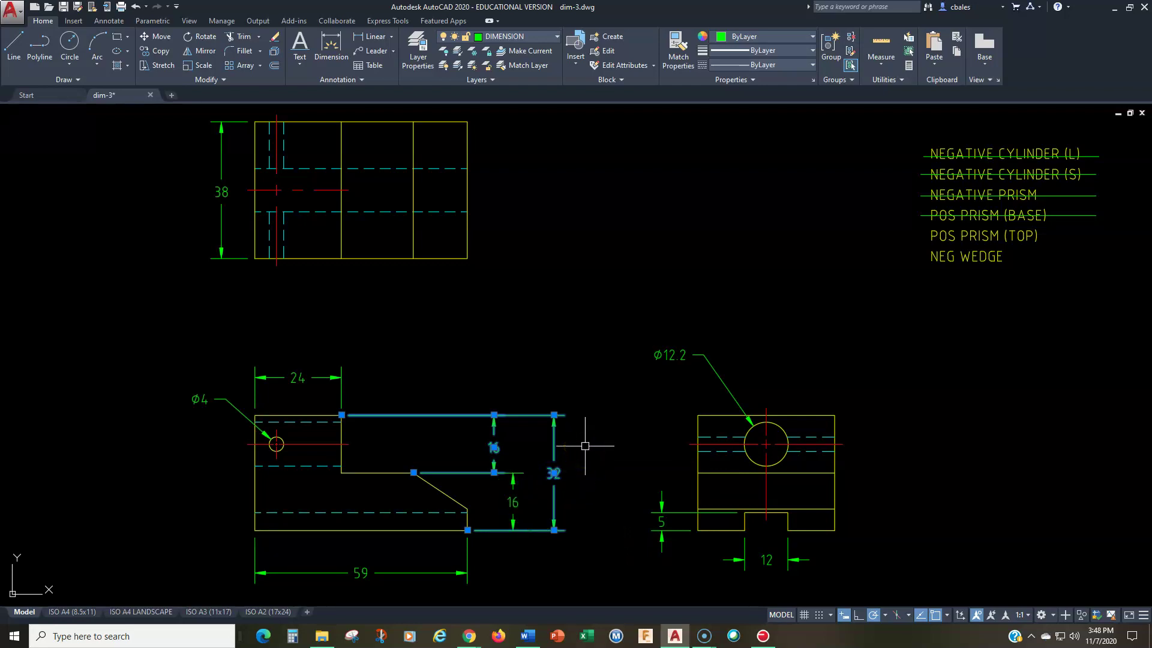
- Delete the redundant upper 16 step dimension, keeping the 32 and lower 16 heights
{"action": "key", "text": "Escape"}
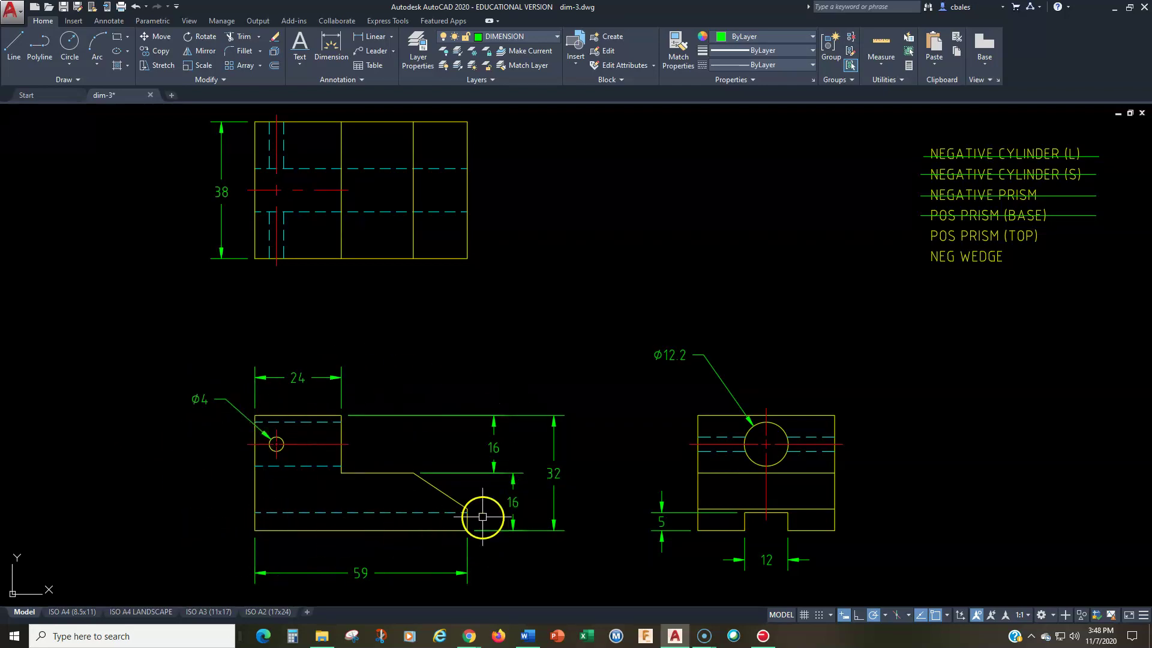
{"action": "left_click", "coordinate": [551, 475]}
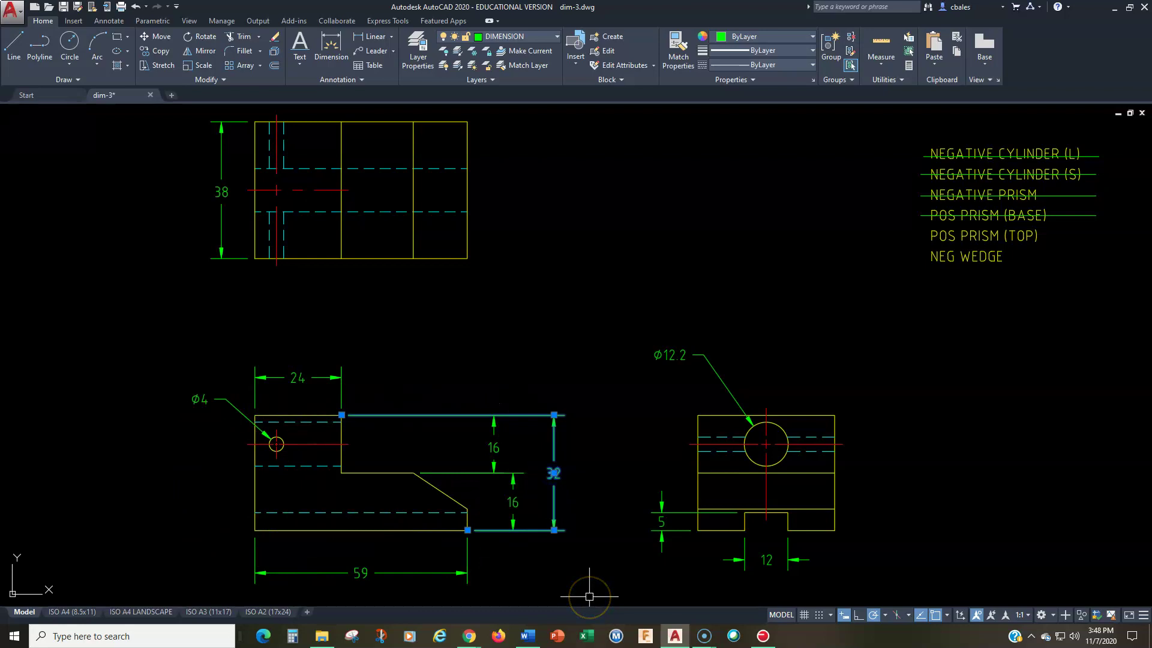
{"action": "key", "text": "Escape"}
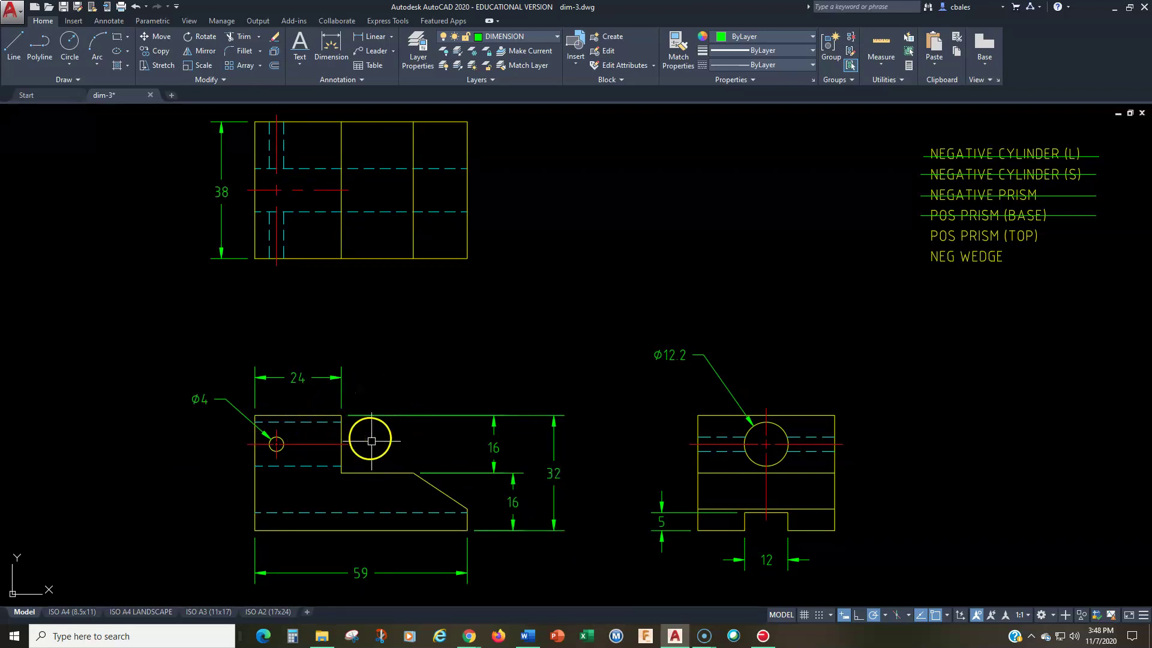
{"action": "left_click", "coordinate": [494, 448]}
{"action": "key", "text": "Delete"}
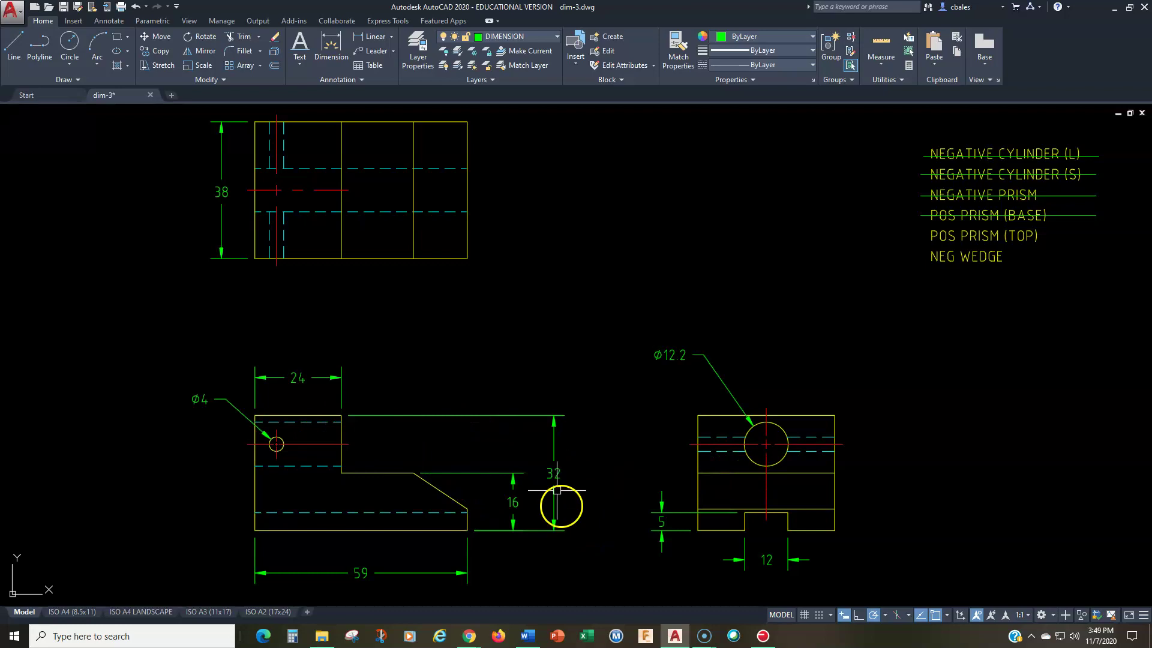
- Repeat COPY to place the POS PRISM (BASE) strike line across POS PRISM (TOP)
{"action": "right_click", "coordinate": [948, 277]}
{"action": "left_click", "coordinate": [972, 282]}
{"action": "left_click", "coordinate": [809, 180]}
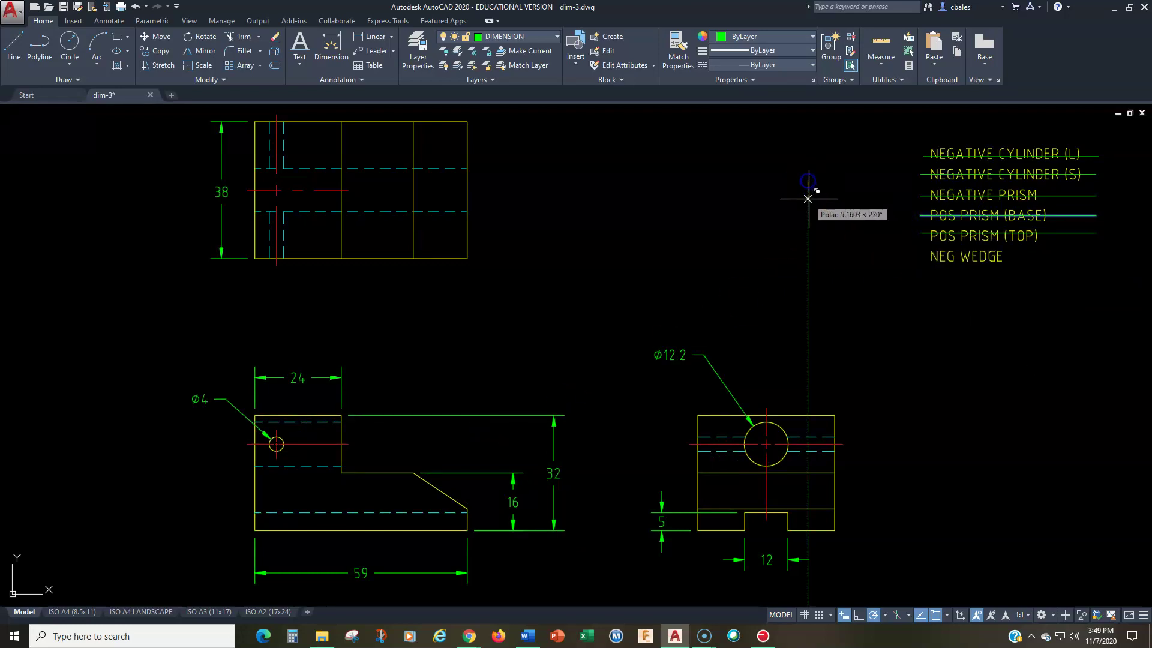
{"action": "left_click", "coordinate": [808, 198]}
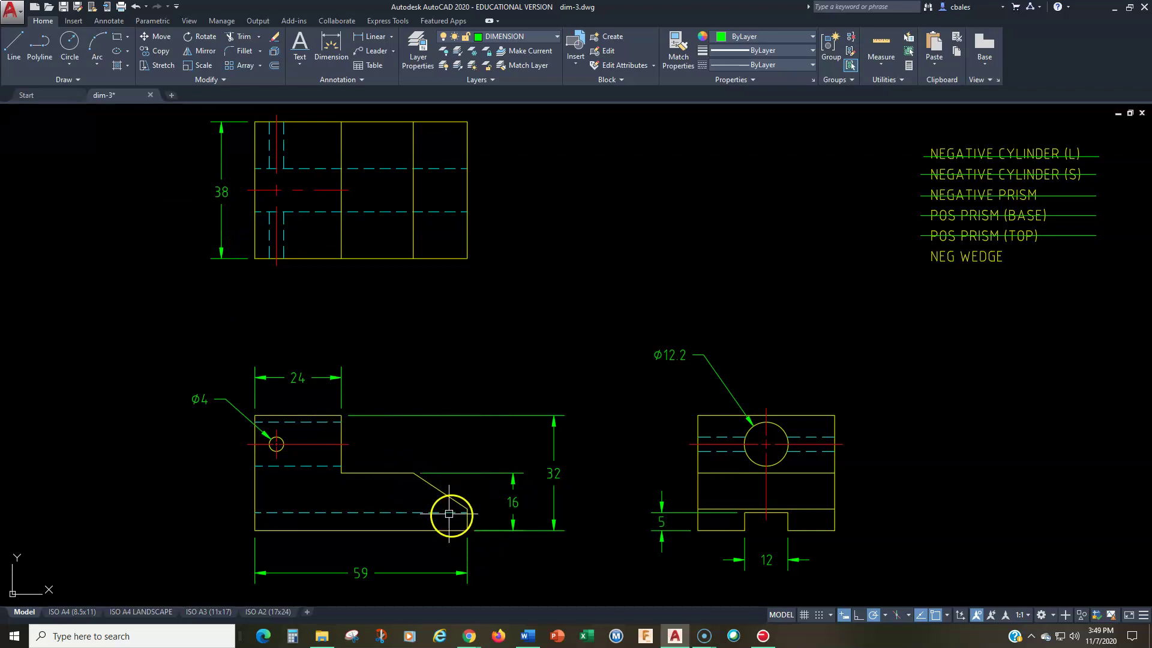
- Add a horizontal 15 linear dimension above the front-view chamfer
{"action": "scroll", "coordinate": [482, 538], "scroll_direction": "up", "scroll_amount": 3}
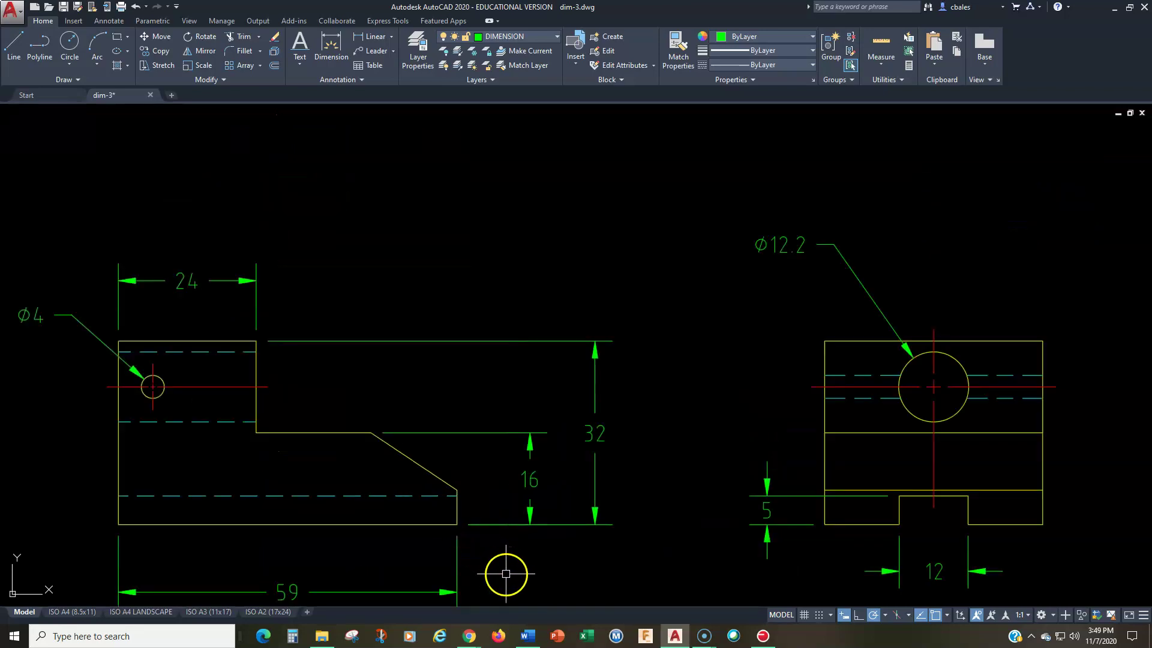
{"action": "middle_click_drag", "start_coordinate": [502, 569], "coordinate": [481, 549]}
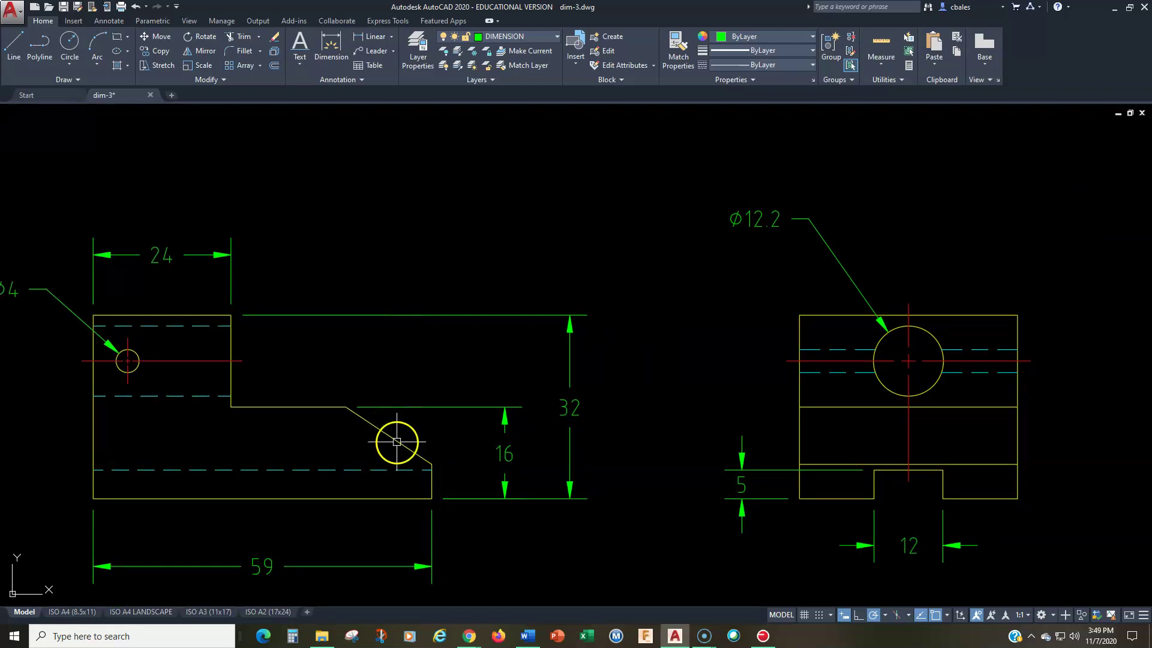
{"action": "right_click", "coordinate": [391, 439]}
{"action": "left_click", "coordinate": [375, 426]}
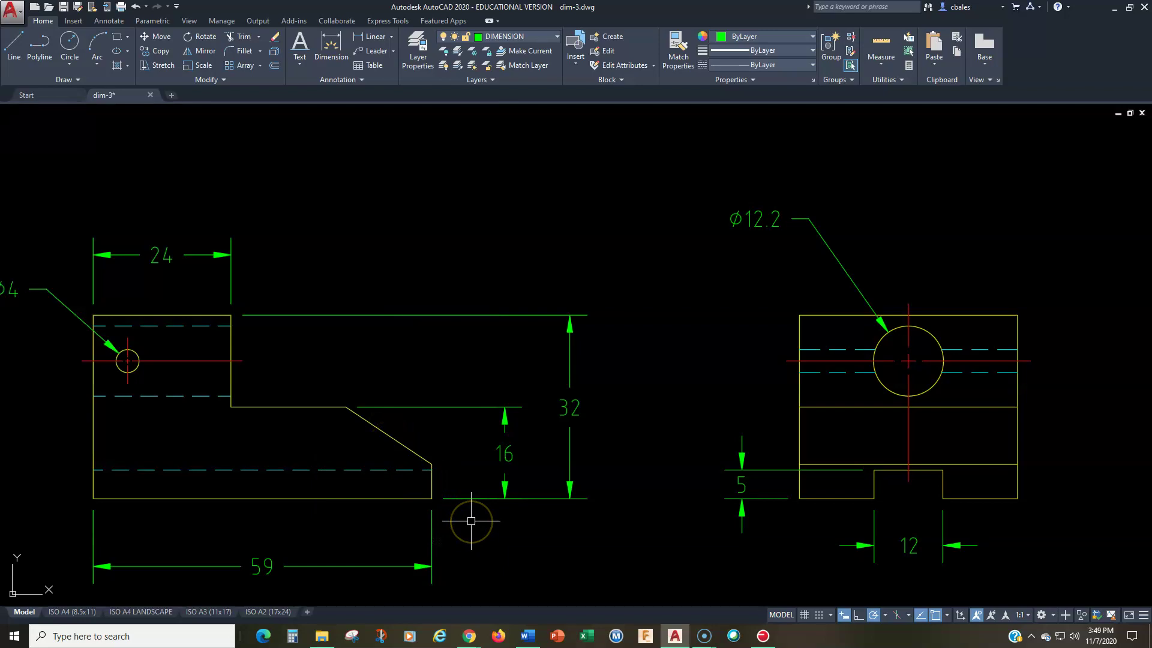
{"action": "left_click", "coordinate": [377, 37]}
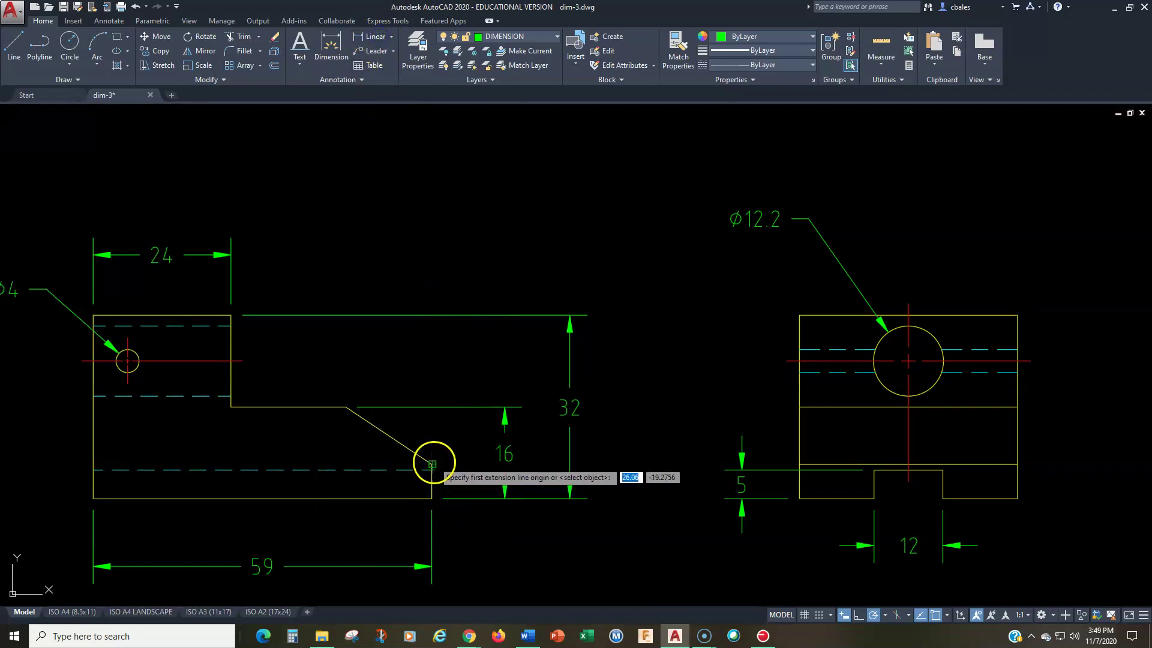
{"action": "left_click", "coordinate": [432, 464]}
{"action": "left_click", "coordinate": [346, 406]}
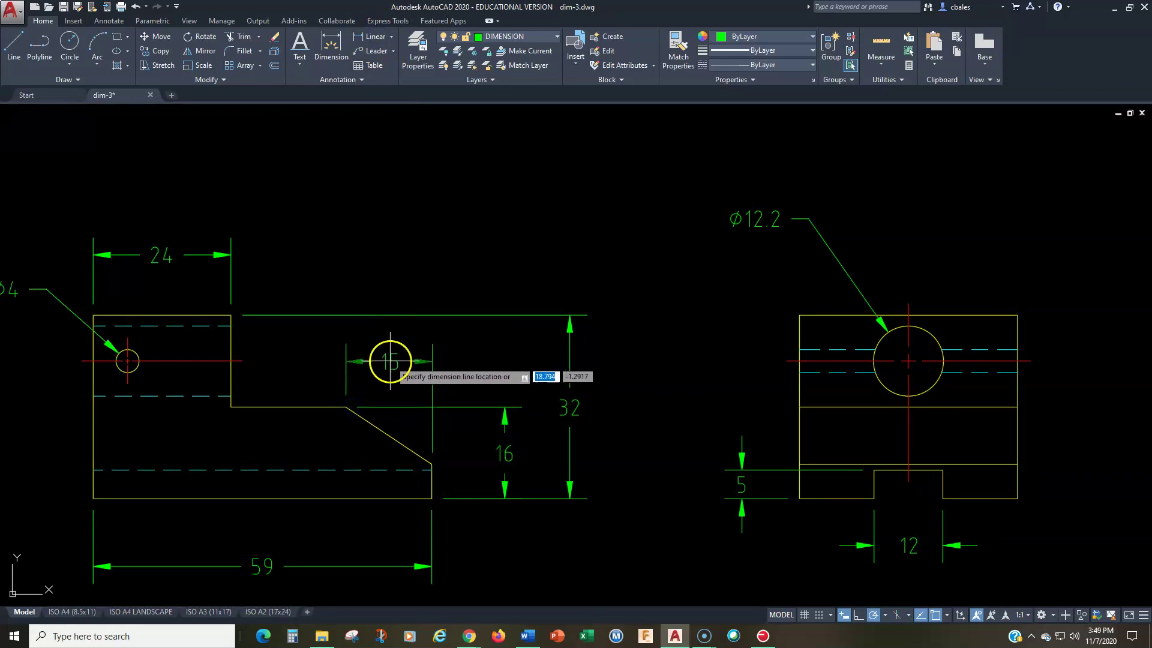
{"action": "left_click", "coordinate": [388, 360]}
- Add a vertical 10 linear dimension beside the chamfer
{"action": "key", "text": "Return"}
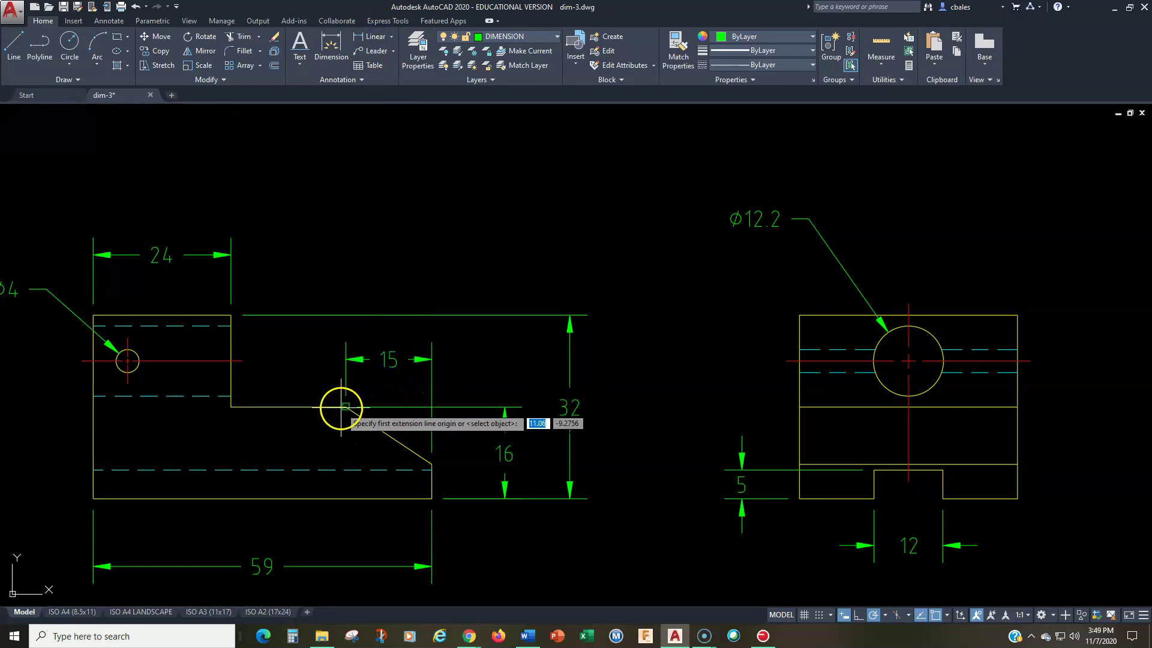
{"action": "left_click", "coordinate": [345, 407]}
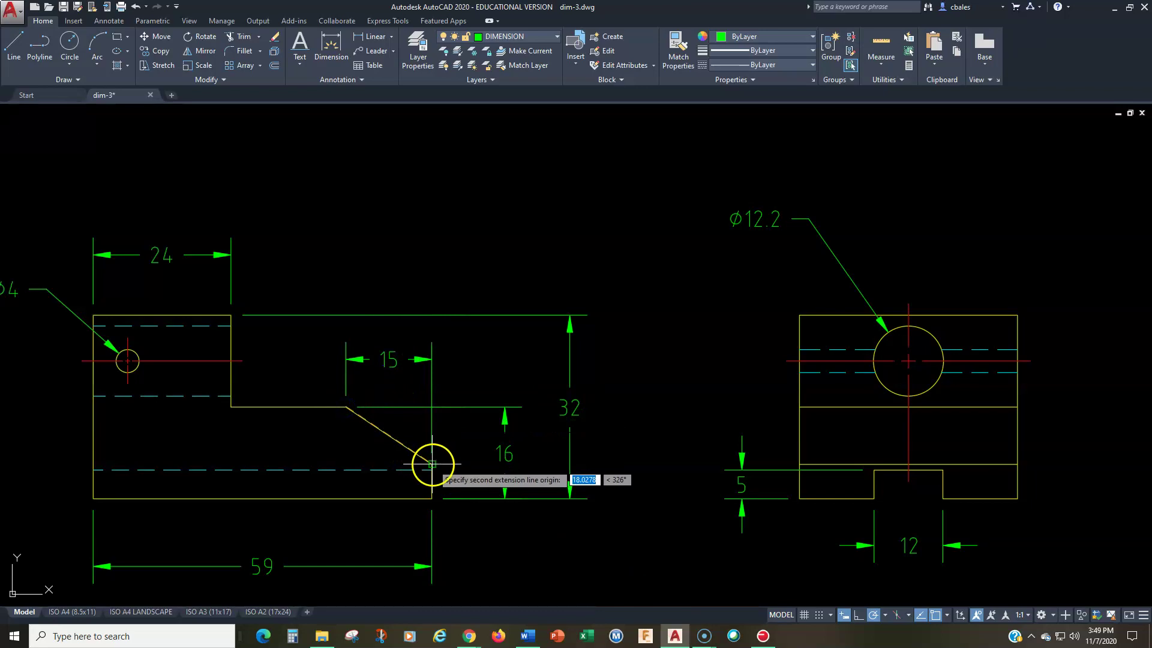
{"action": "left_click", "coordinate": [432, 464]}
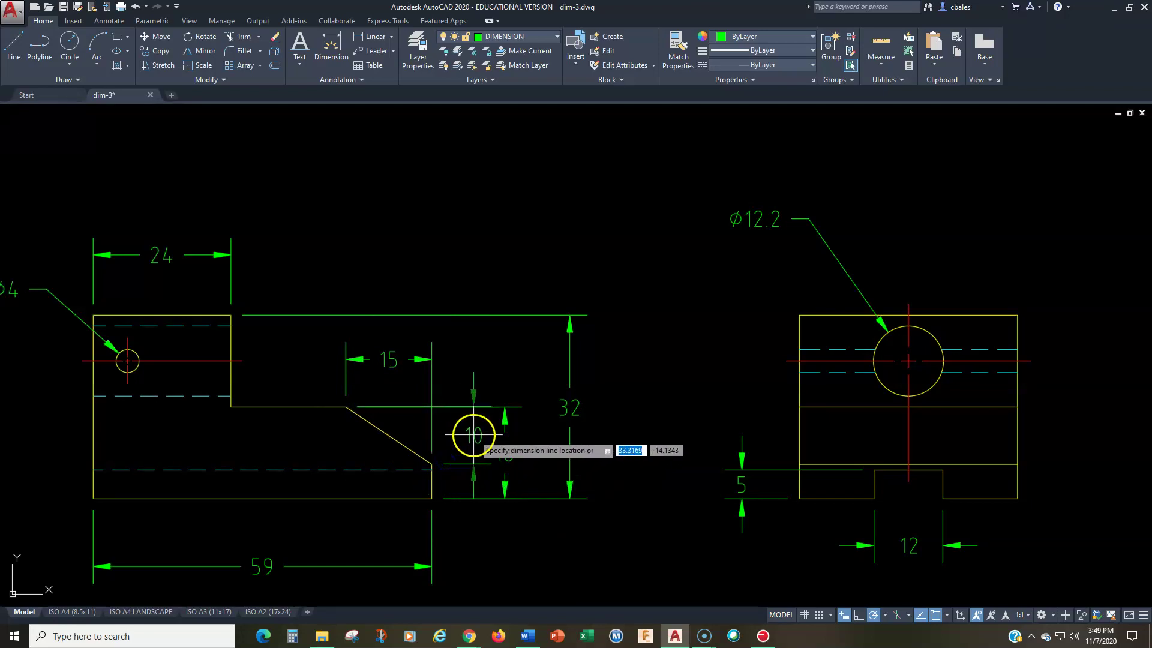
{"action": "left_click", "coordinate": [474, 434]}
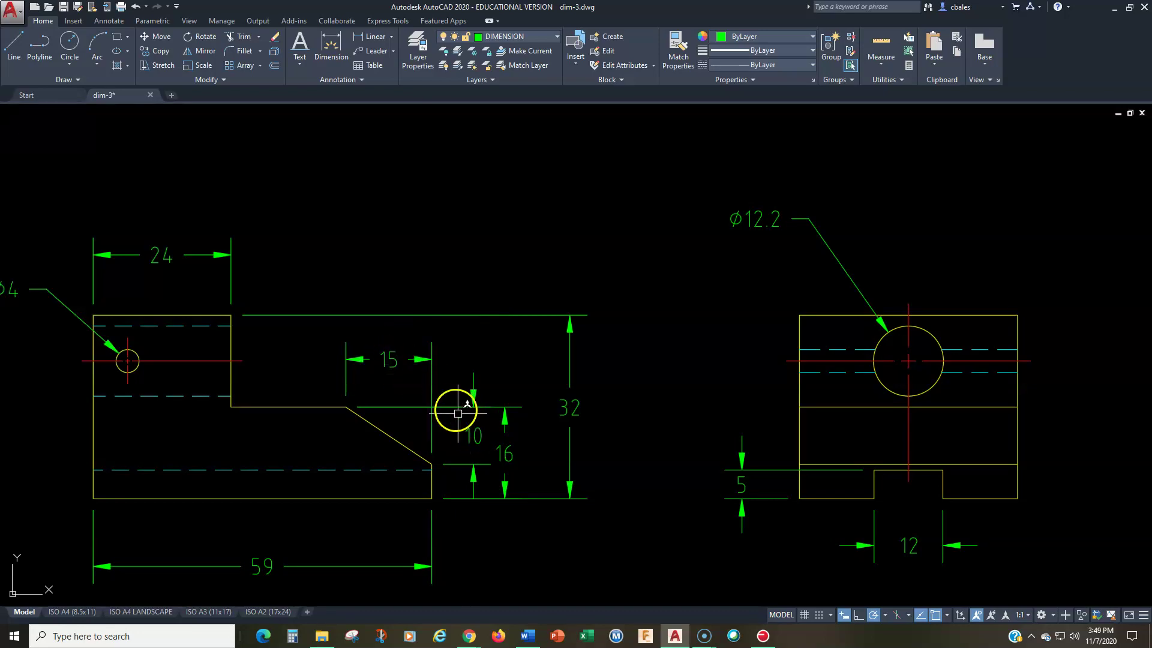
- Add a 34° angular dimension between the chamfer and the horizontal edge, placed lower right
{"action": "left_click", "coordinate": [392, 38]}
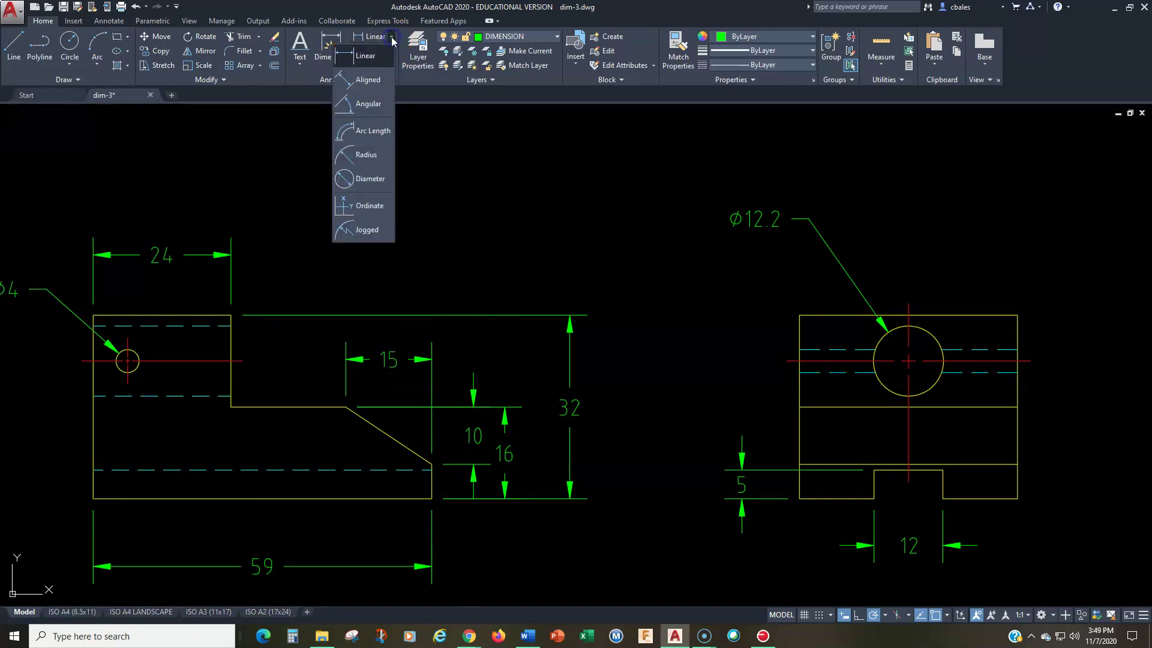
{"action": "left_click", "coordinate": [369, 104]}
{"action": "left_click", "coordinate": [381, 430]}
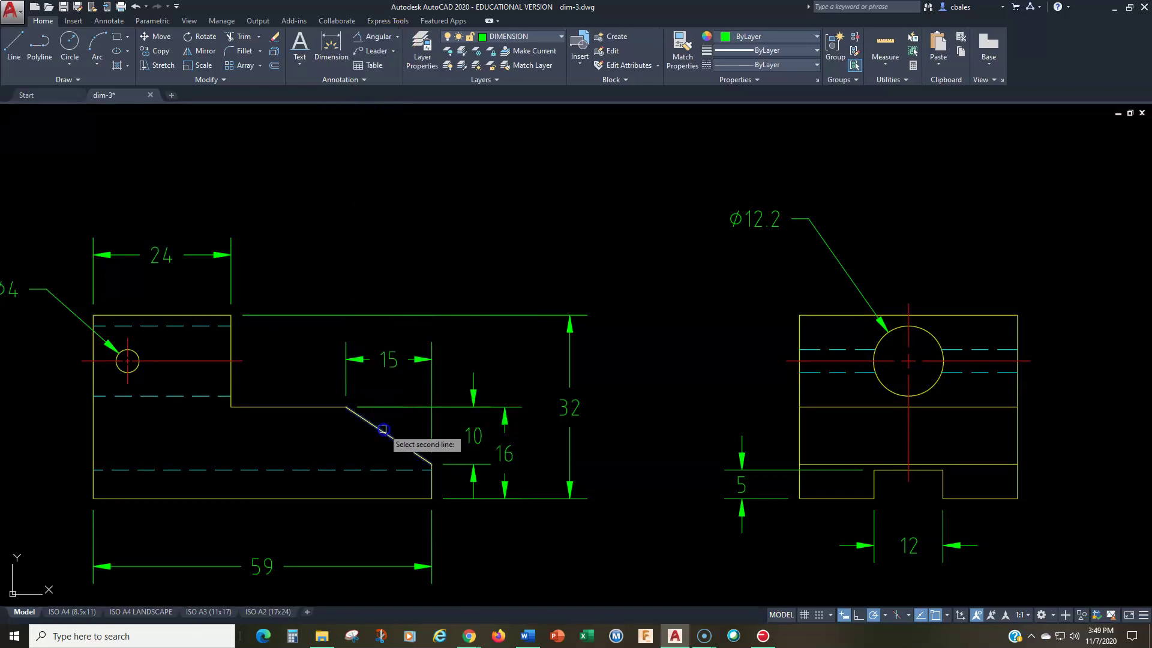
{"action": "left_click", "coordinate": [311, 406]}
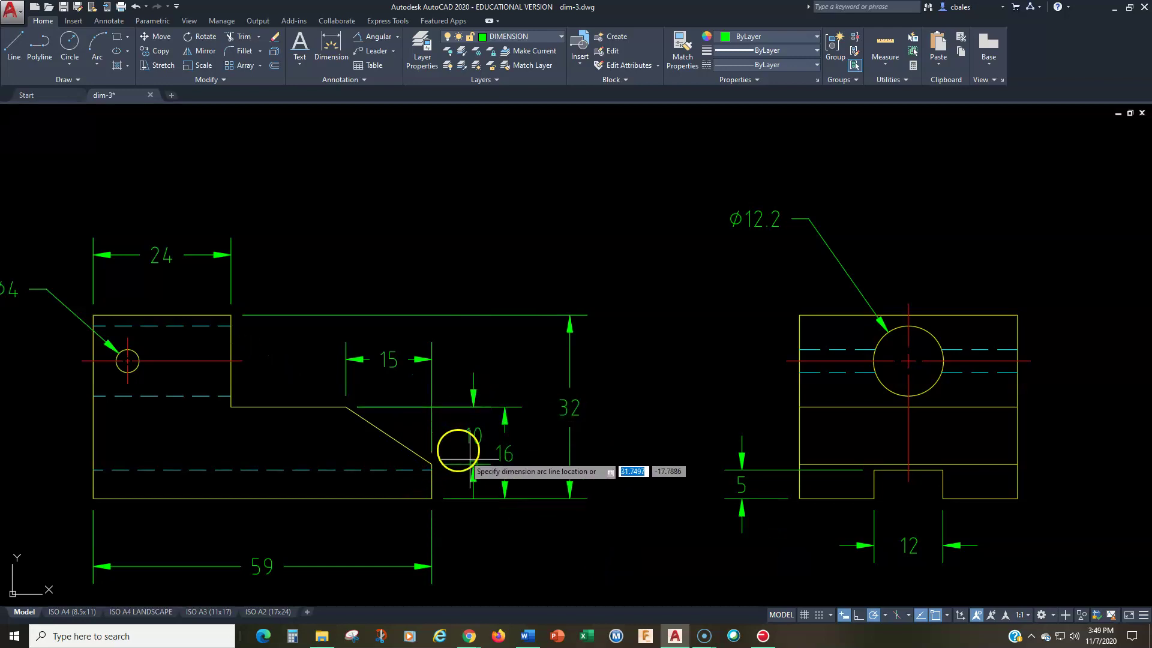
{"action": "left_click", "coordinate": [624, 511]}
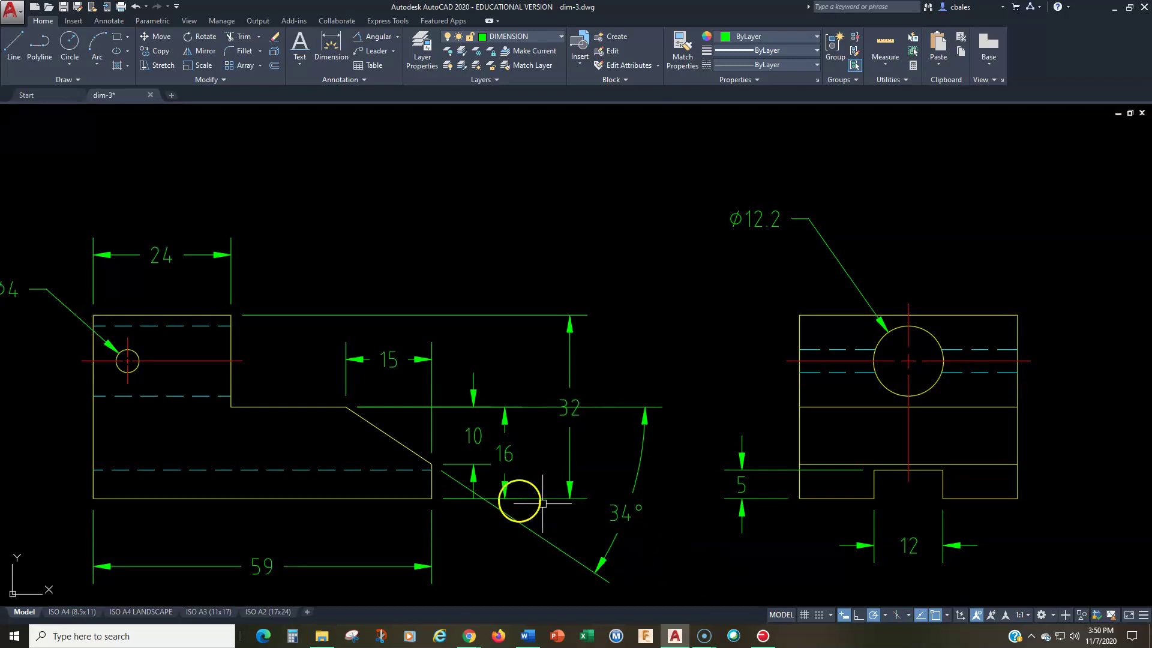
{"action": "left_click", "coordinate": [387, 359]}
- Delete the 34° angular dimension from the front view
{"action": "left_click", "coordinate": [466, 423]}
{"action": "left_click", "coordinate": [468, 457], "text": "shift"}
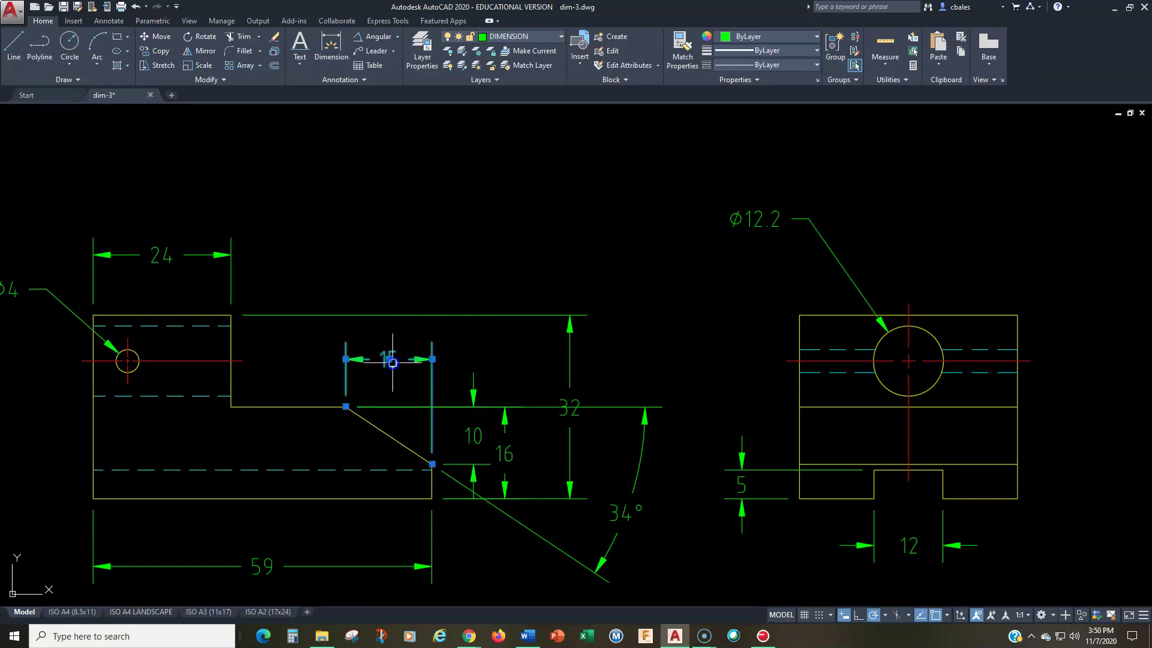
{"action": "left_click", "coordinate": [630, 516]}
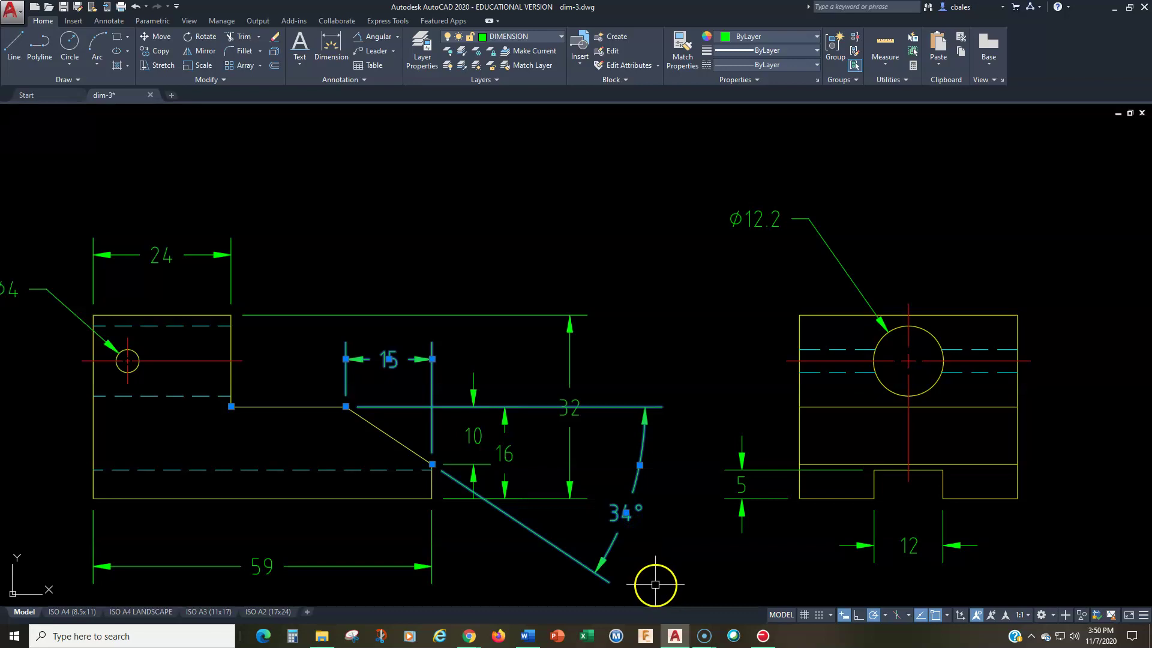
{"action": "key", "text": "Escape"}
{"action": "left_click", "coordinate": [473, 435]}
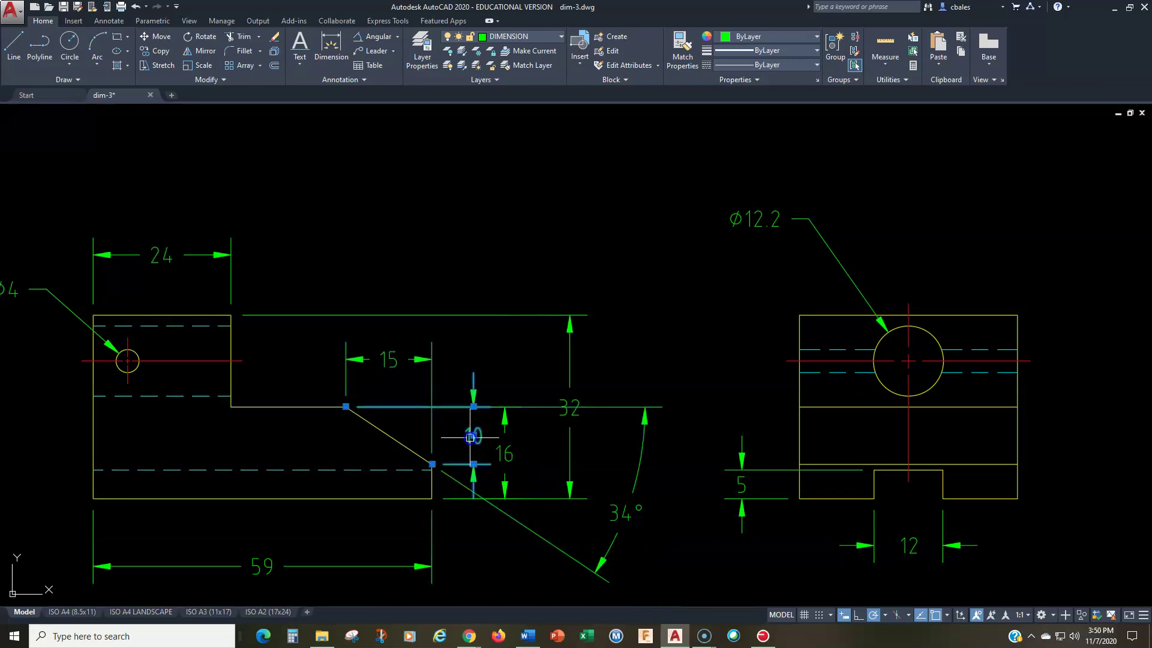
{"action": "left_click", "coordinate": [612, 520]}
{"action": "key", "text": "Escape"}
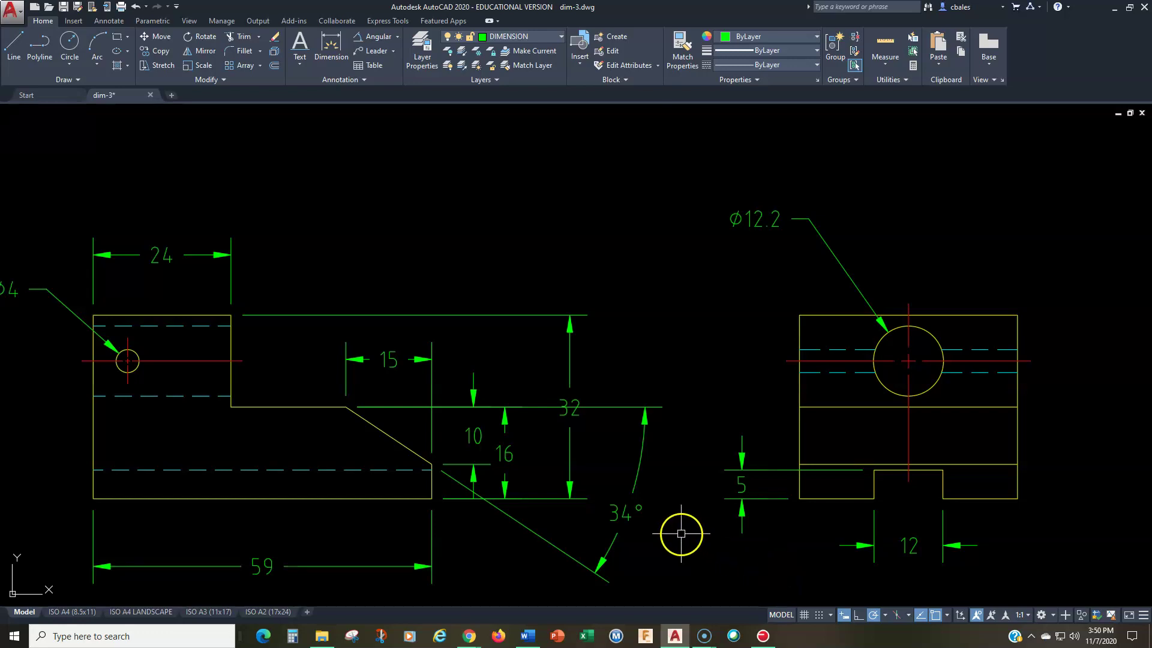
{"action": "left_click", "coordinate": [642, 546]}
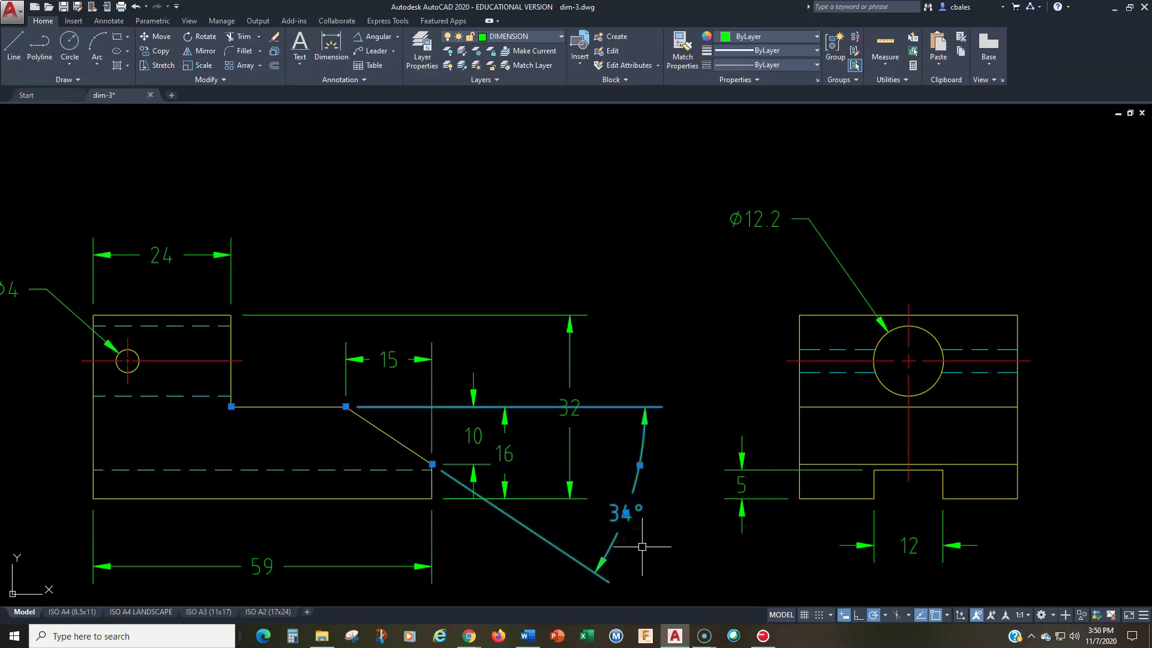
{"action": "key", "text": "Delete"}
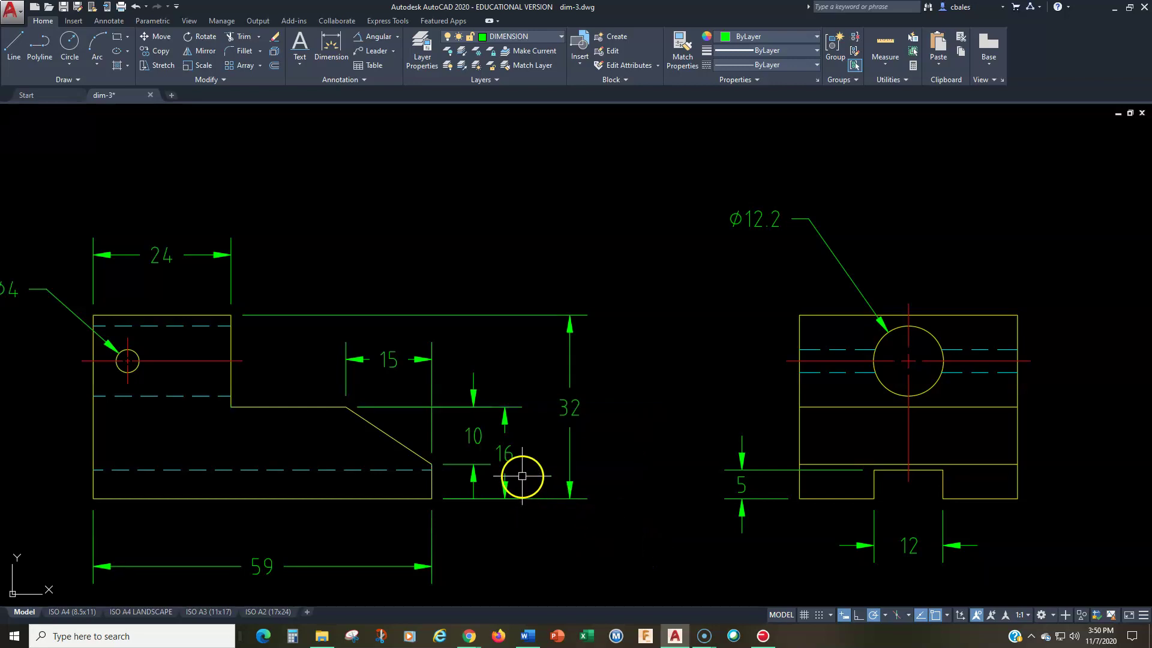
- Move the 16 height dimension line further to the right
{"action": "left_click", "coordinate": [505, 456]}
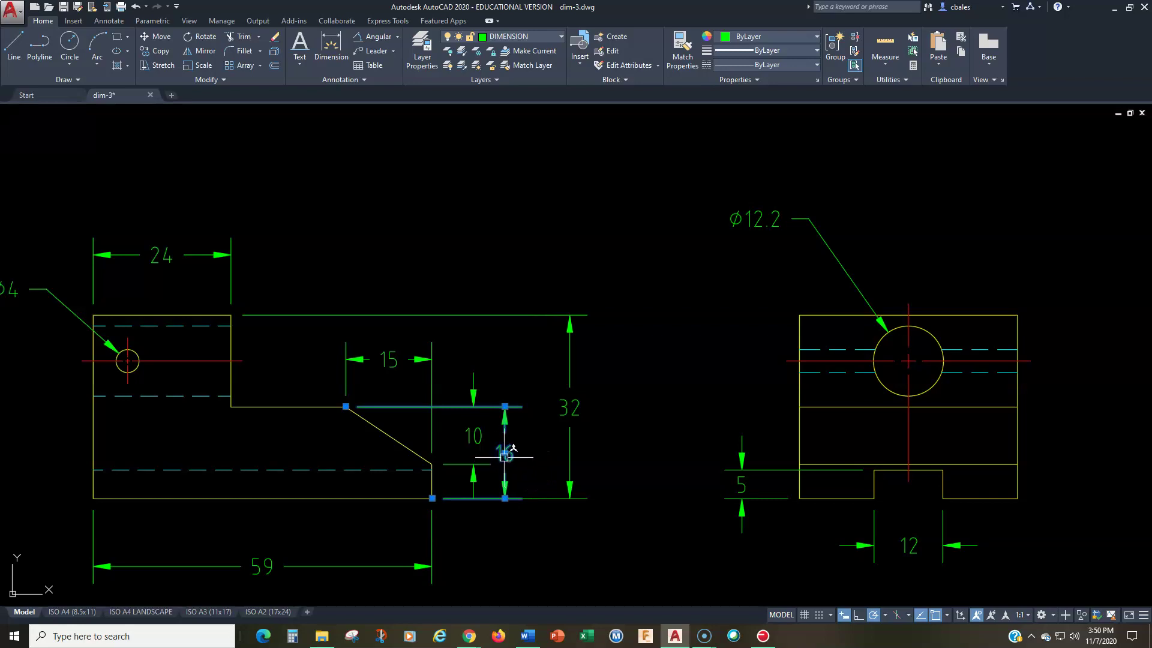
{"action": "left_click", "coordinate": [505, 453]}
{"action": "left_click", "coordinate": [528, 454]}
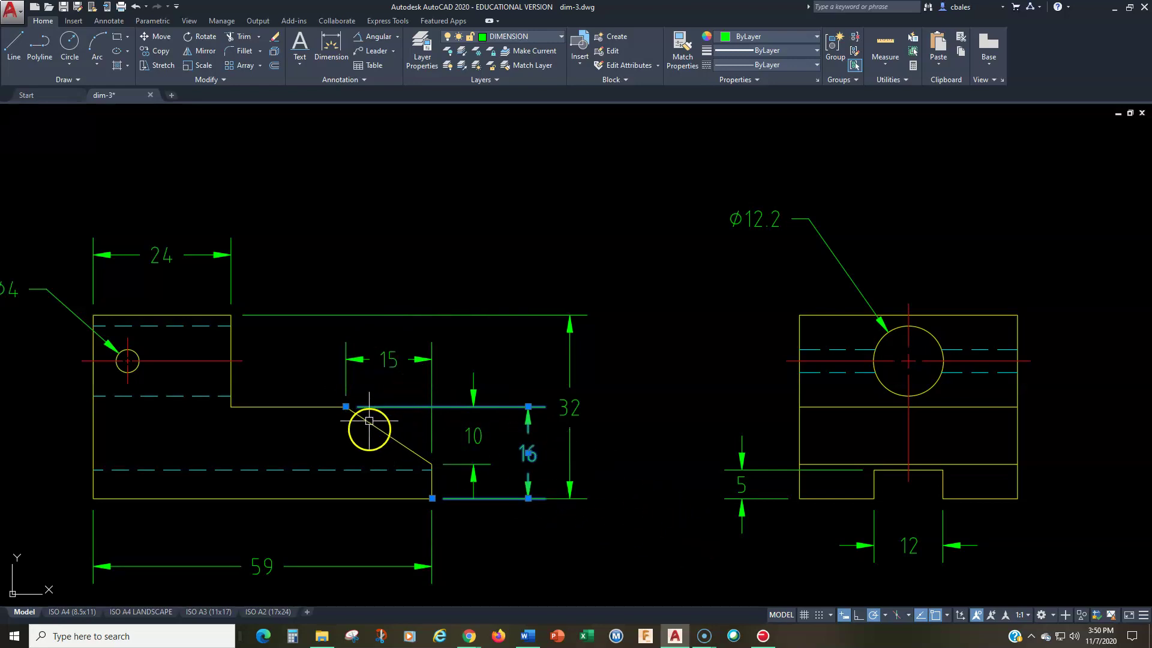
{"action": "key", "text": "Escape"}
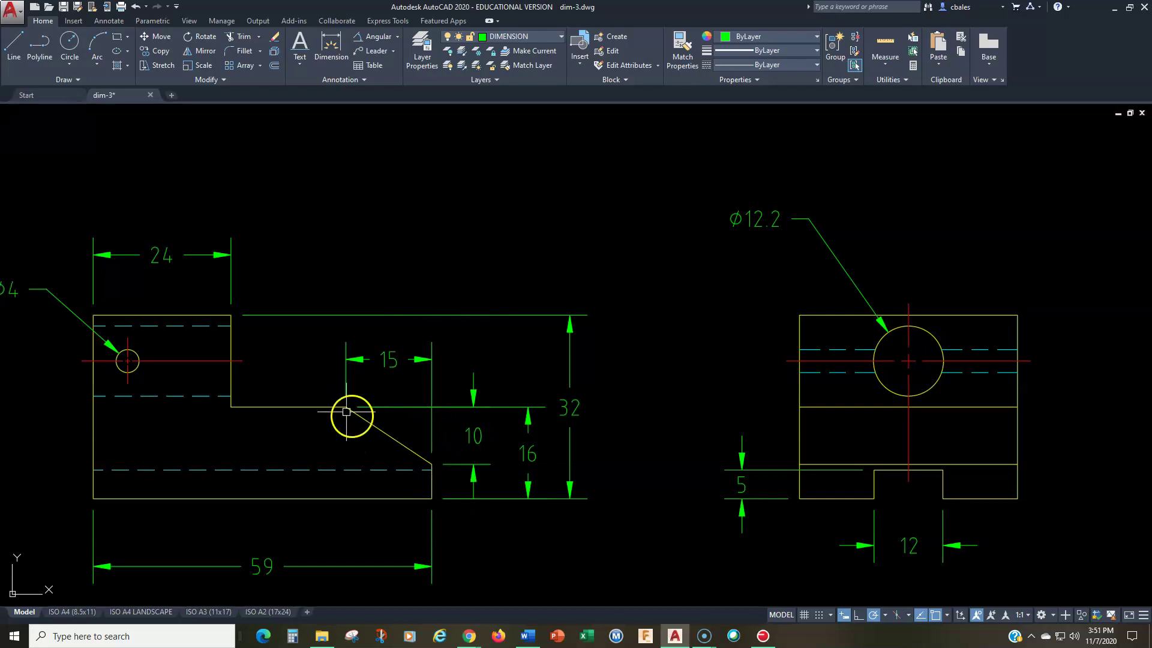
- Move the 32 overall height dimension closer to the part and recenter the drawing
{"action": "scroll", "coordinate": [410, 448], "scroll_direction": "down", "scroll_amount": 2}
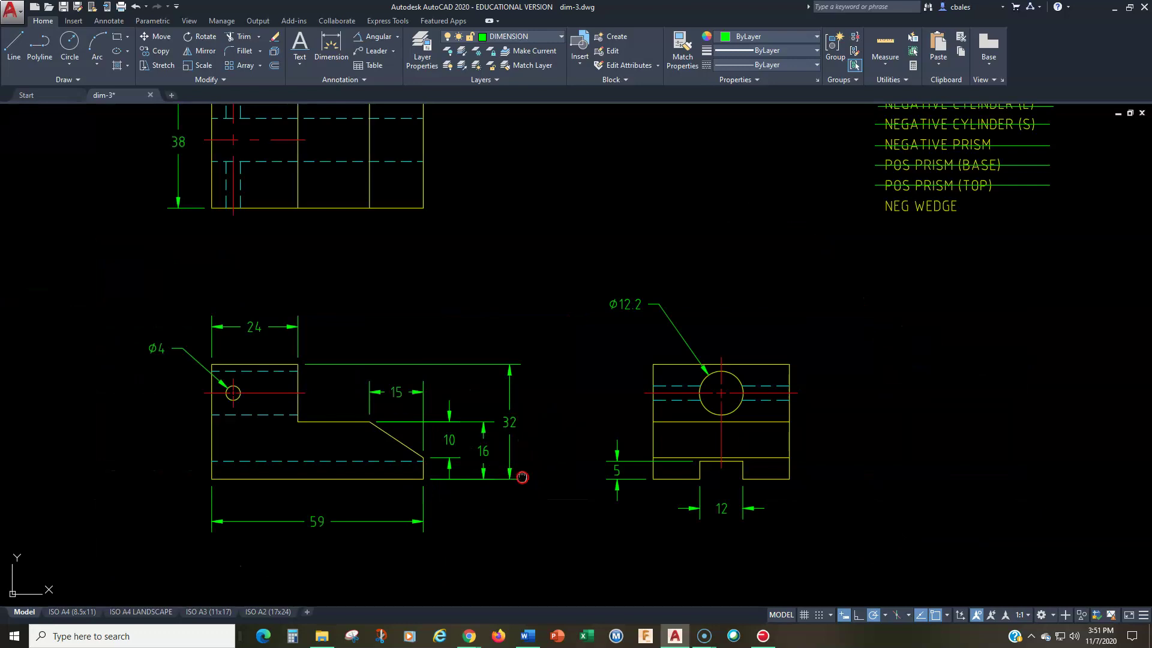
{"action": "middle_click_drag", "start_coordinate": [522, 477], "coordinate": [489, 505]}
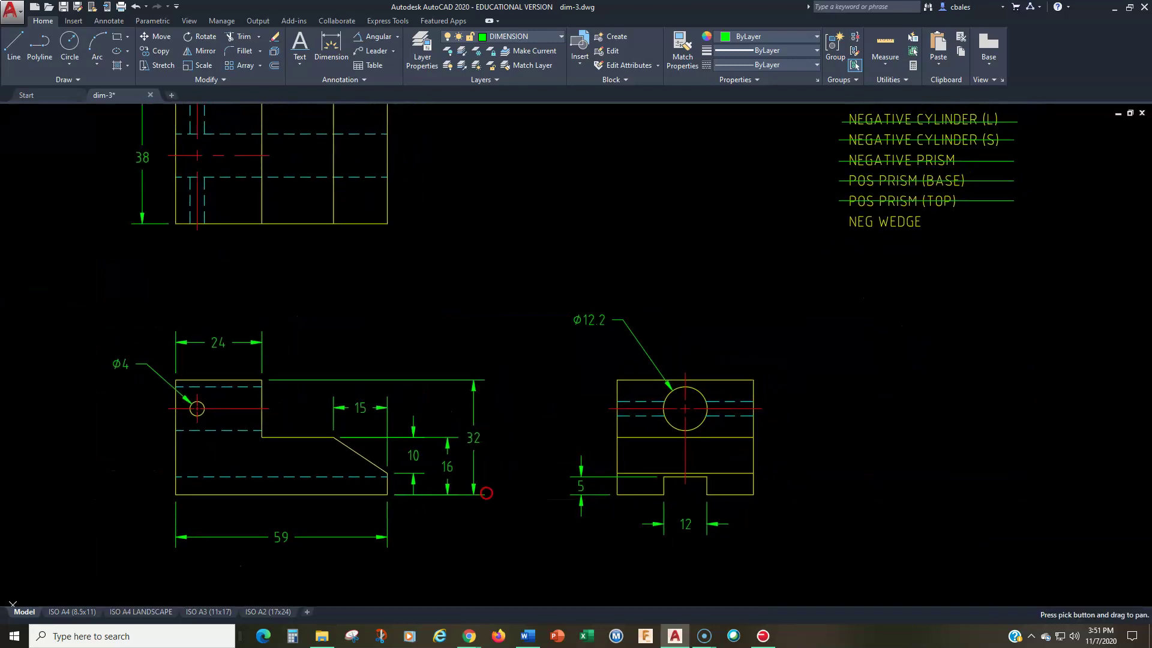
{"action": "left_click", "coordinate": [476, 439]}
{"action": "left_click", "coordinate": [474, 433]}
{"action": "left_click", "coordinate": [490, 437]}
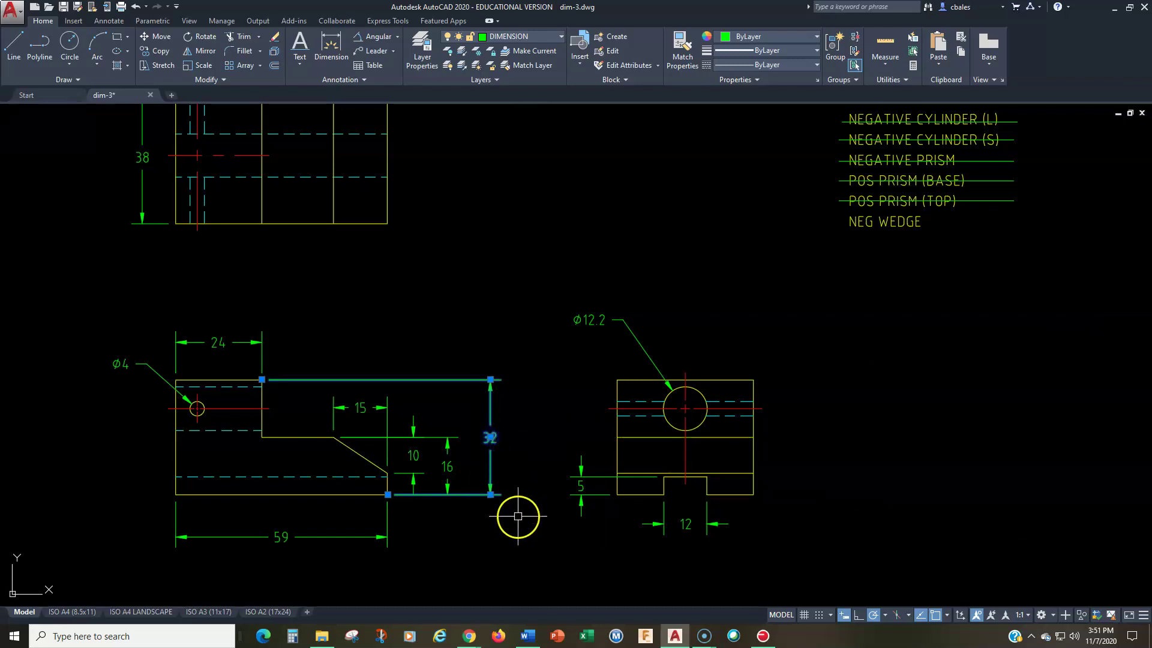
{"action": "key", "text": "Escape"}
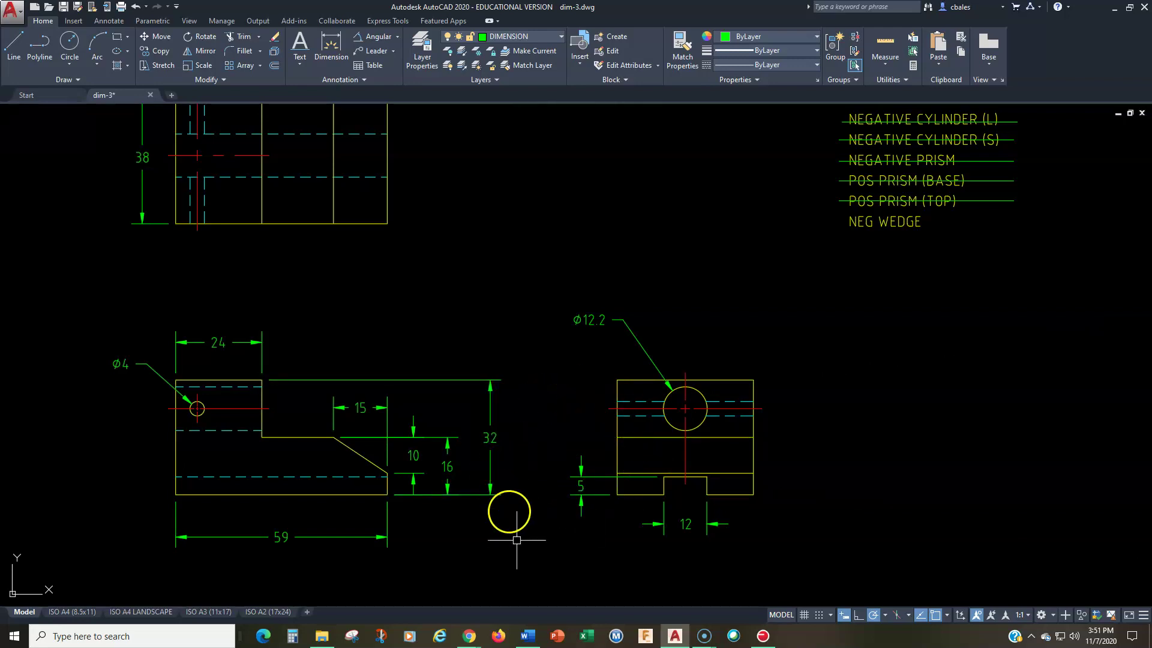
{"action": "scroll", "coordinate": [391, 456], "scroll_direction": "up", "scroll_amount": 6}
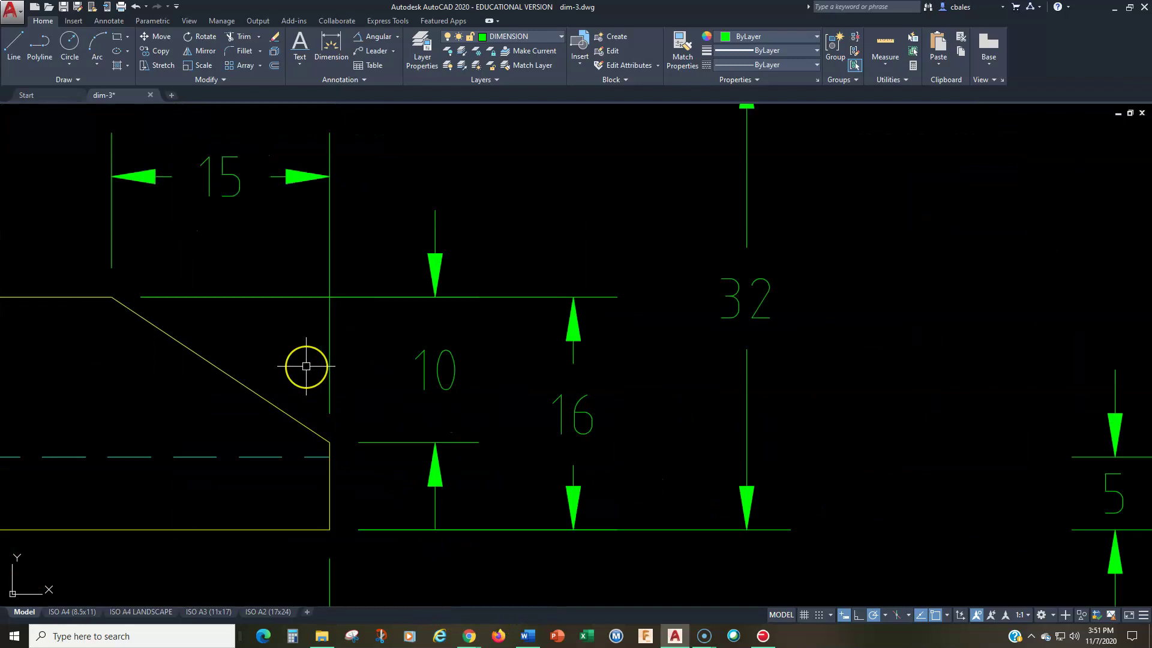
{"action": "scroll", "coordinate": [307, 367], "scroll_direction": "down", "scroll_amount": 5}
{"action": "mouse_move", "coordinate": [352, 406]}
{"action": "middle_mouse_down"}
{"action": "mouse_move", "coordinate": [493, 546]}
{"action": "mouse_move", "coordinate": [486, 538]}
{"action": "middle_mouse_up"}
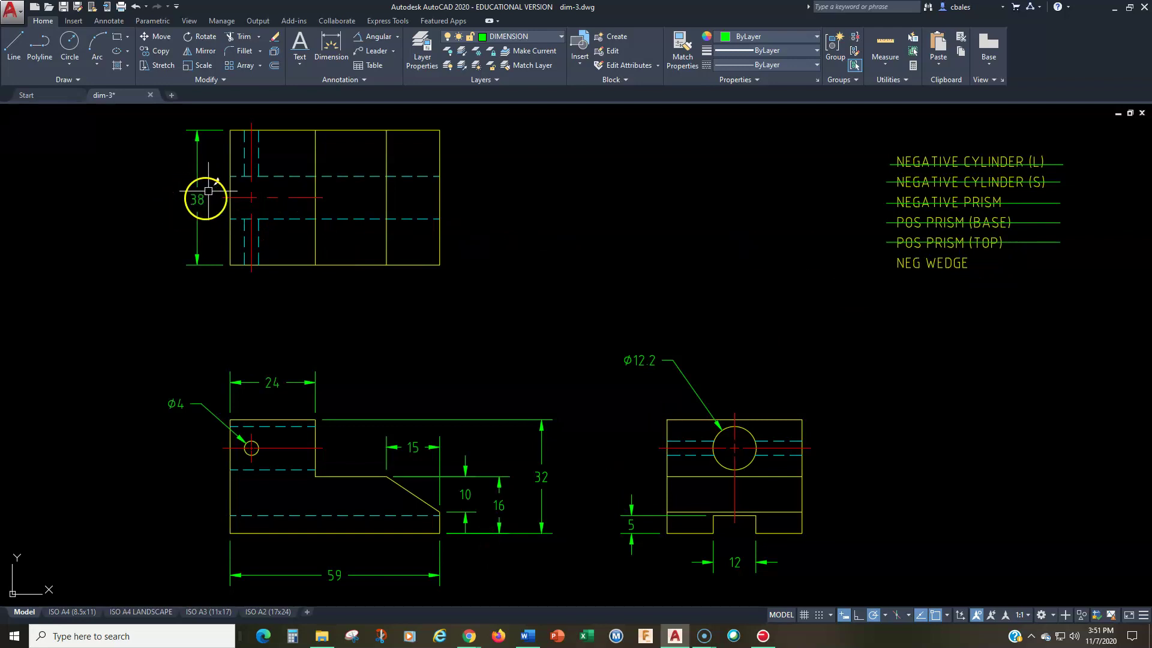
{"action": "mouse_move", "coordinate": [197, 200]}
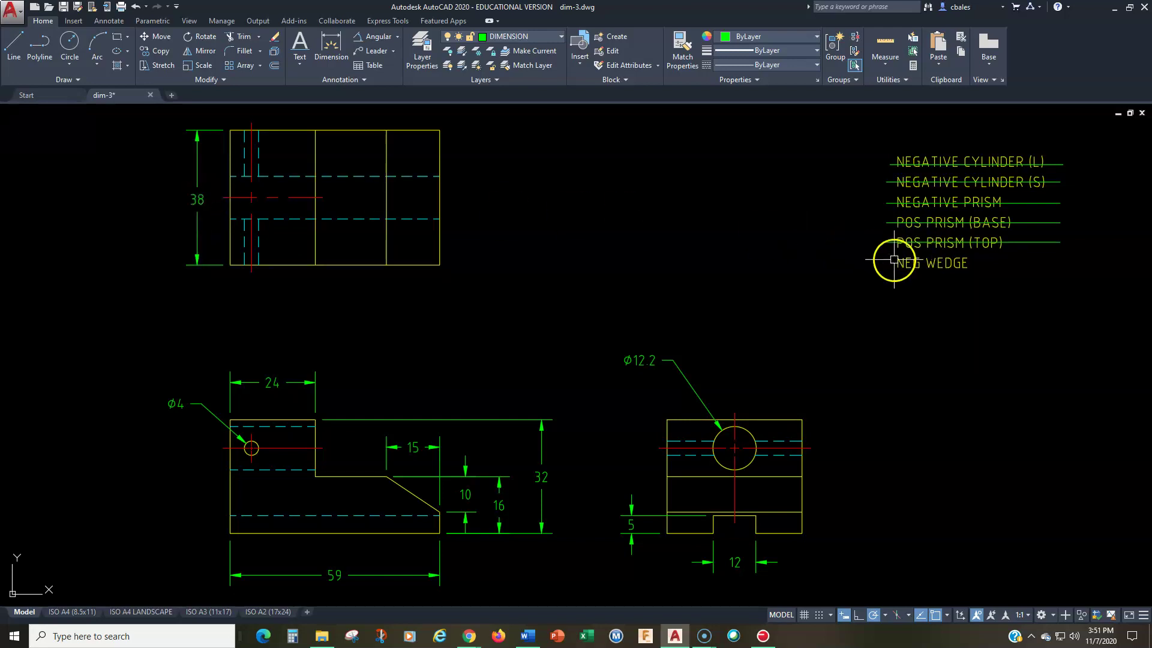
- Copy the POS PRISM (TOP) strike line across NEG WEDGE
{"action": "key", "text": "Return"}
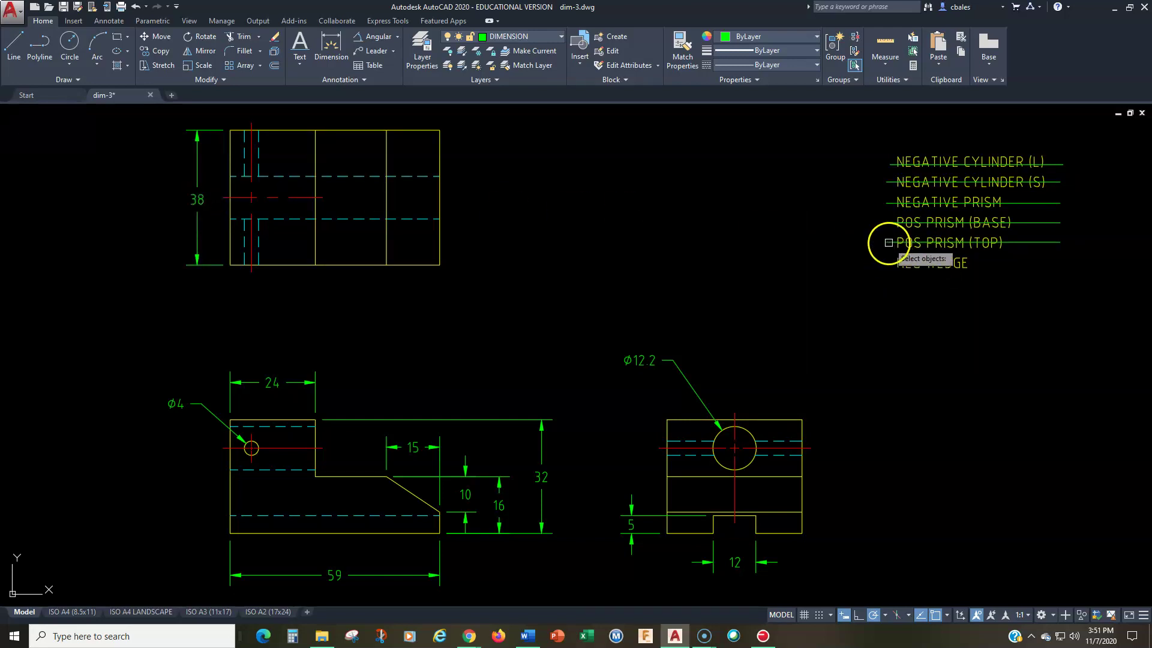
{"action": "left_click", "coordinate": [887, 243]}
{"action": "key", "text": "Return"}
{"action": "left_click", "coordinate": [757, 216]}
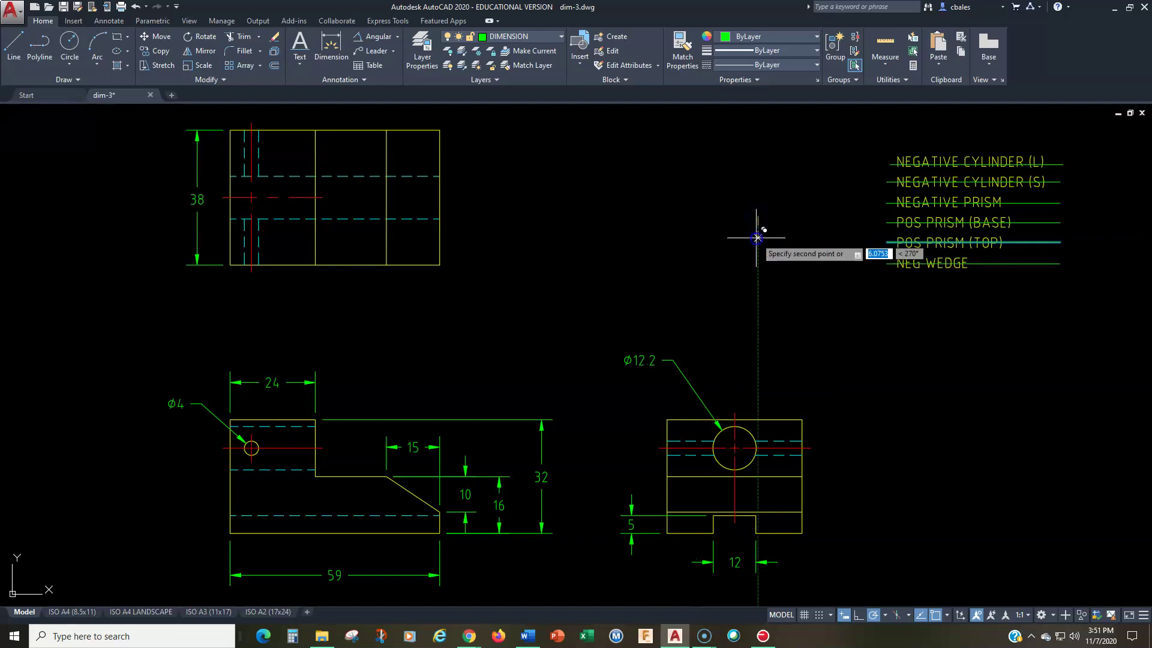
{"action": "key", "text": "Escape"}
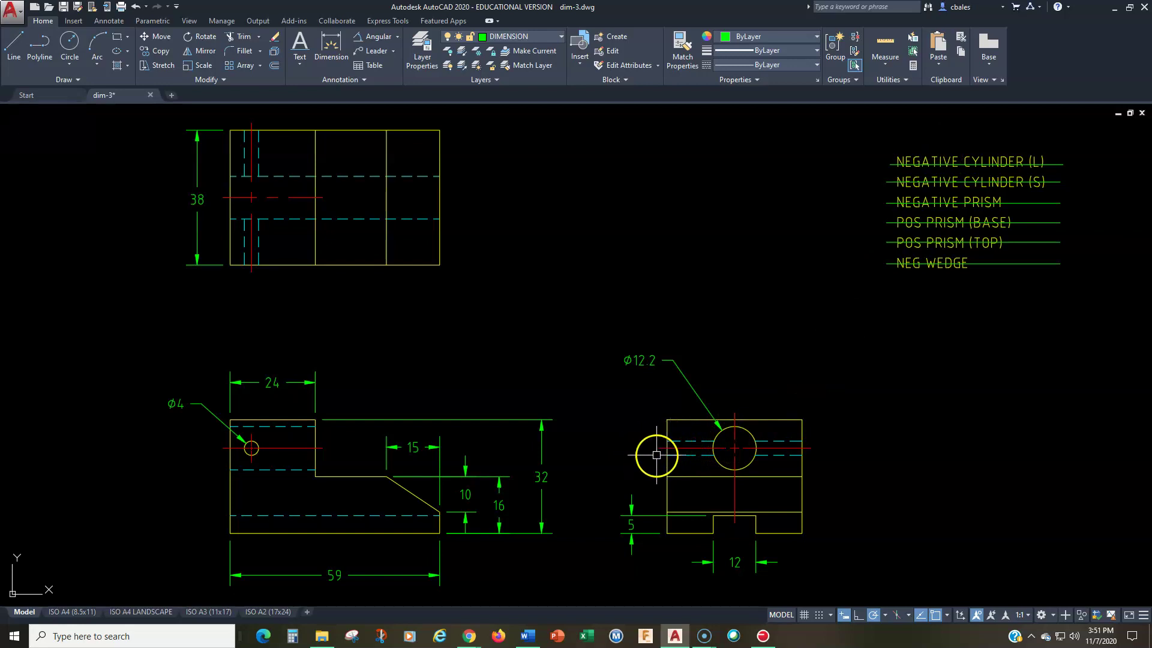
- Add a 24 linear dimension from the right view's base to the hole centre line, placed left
{"action": "left_click", "coordinate": [397, 37]}
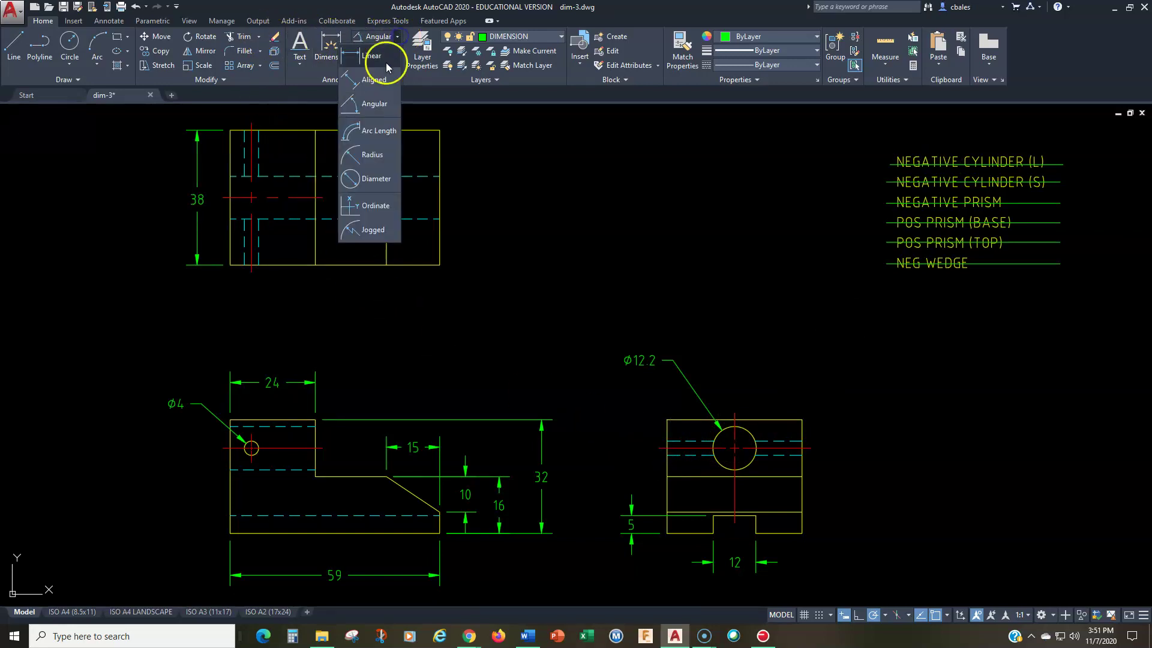
{"action": "left_click", "coordinate": [372, 58]}
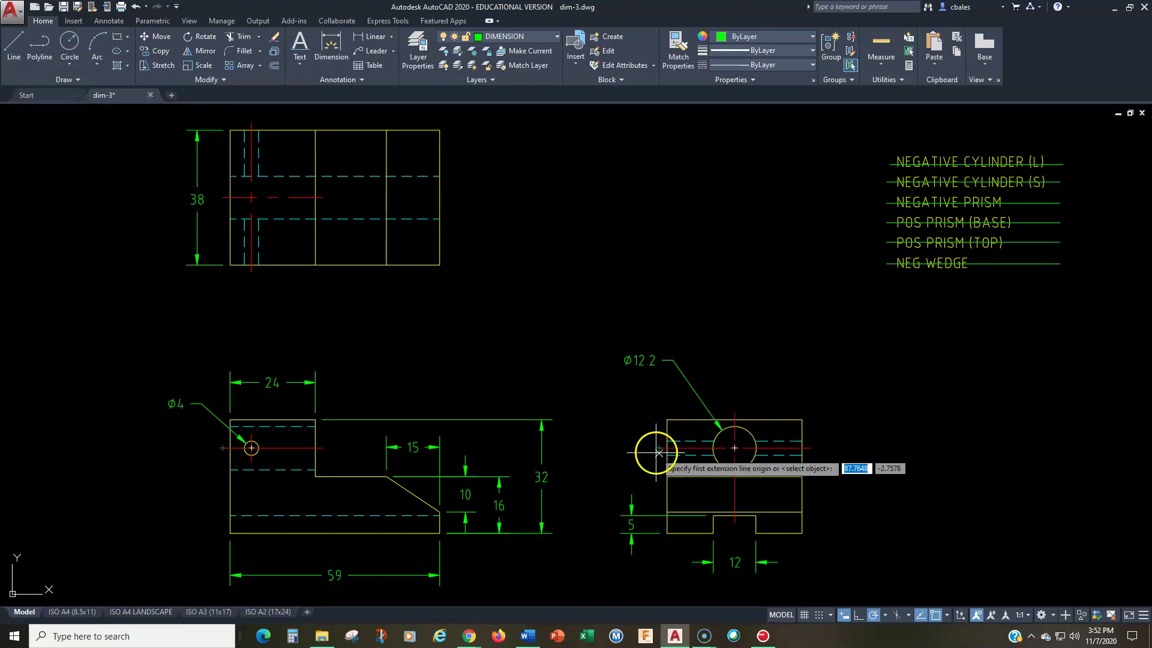
{"action": "left_click", "coordinate": [659, 448]}
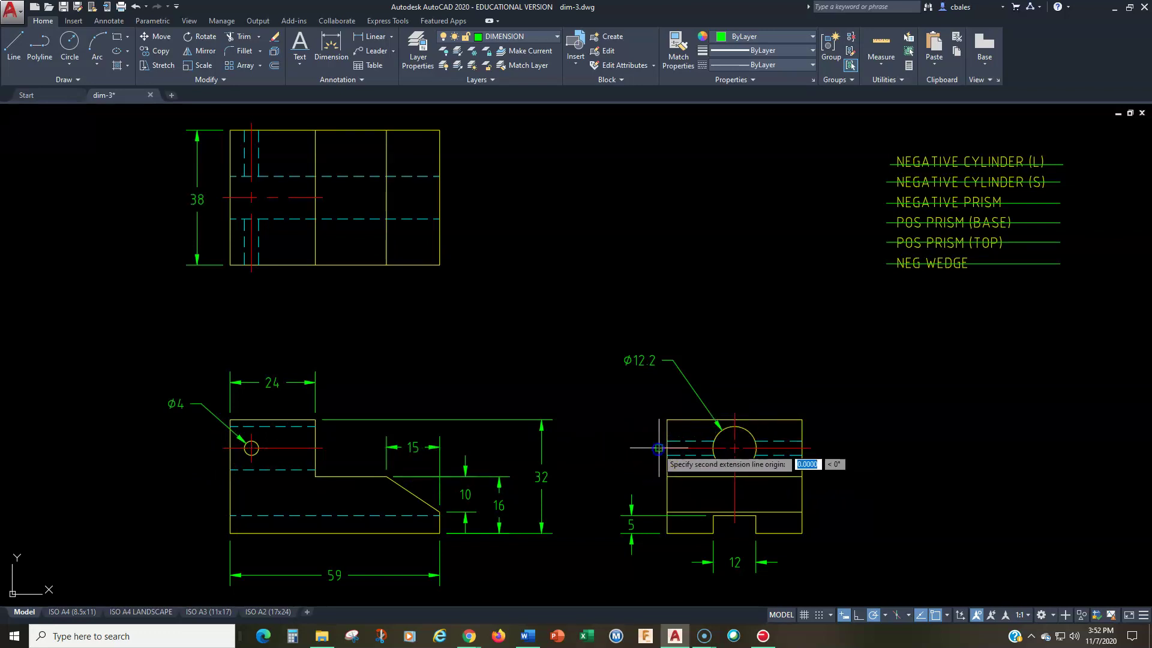
{"action": "left_click", "coordinate": [666, 531]}
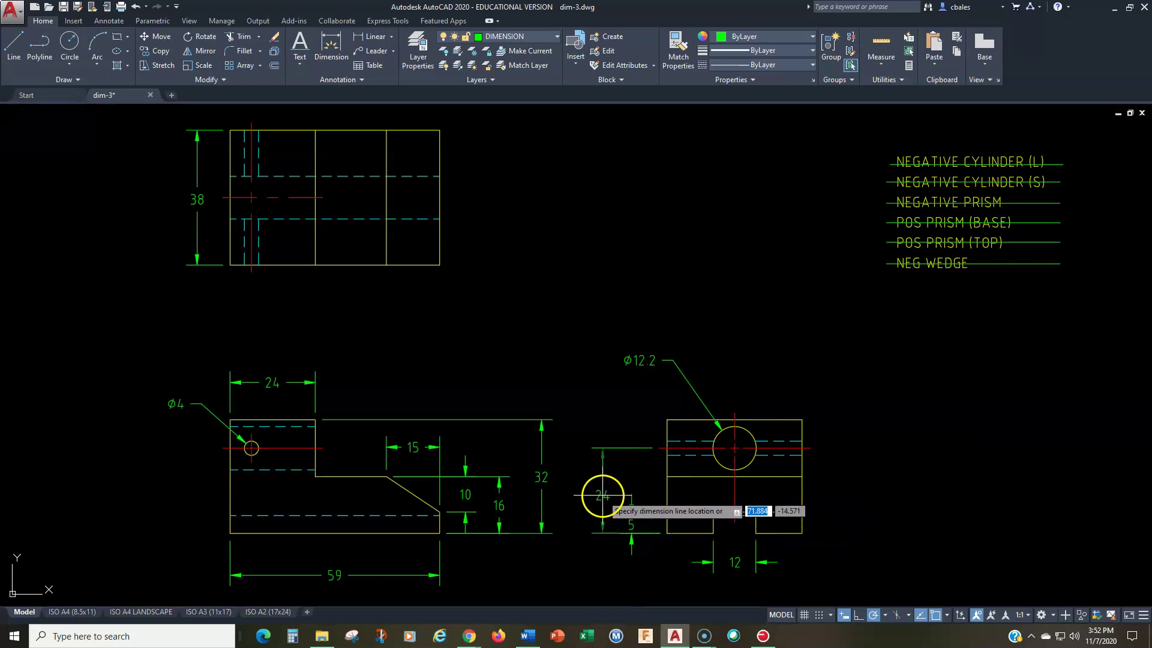
{"action": "left_click", "coordinate": [602, 495]}
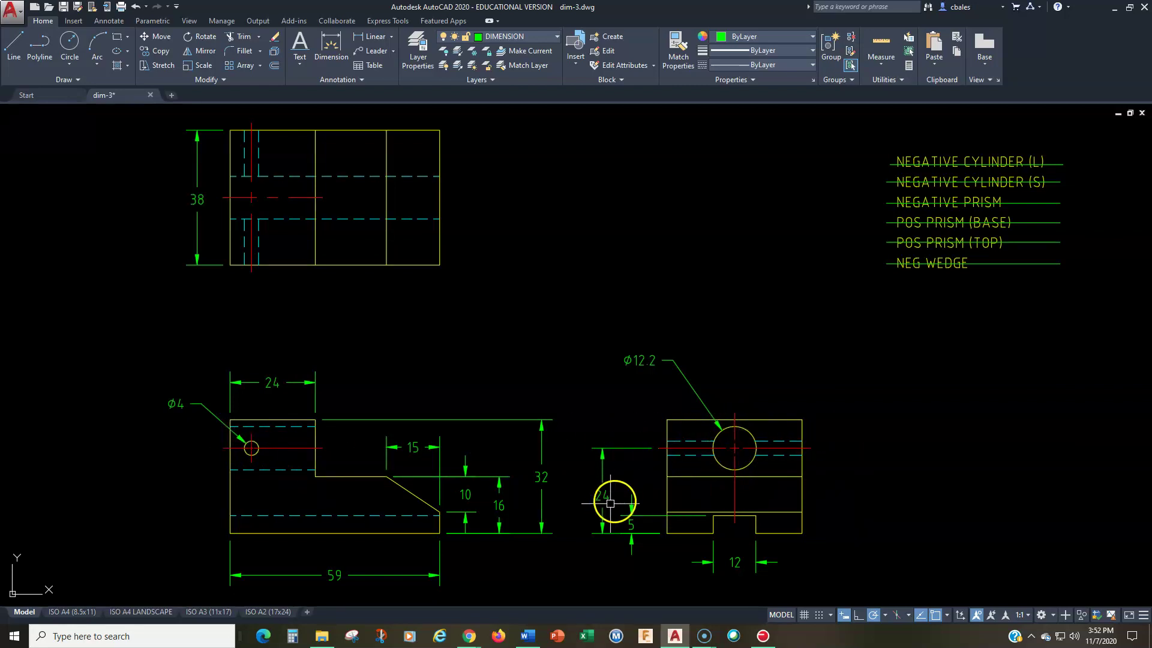
{"action": "left_click", "coordinate": [604, 500]}
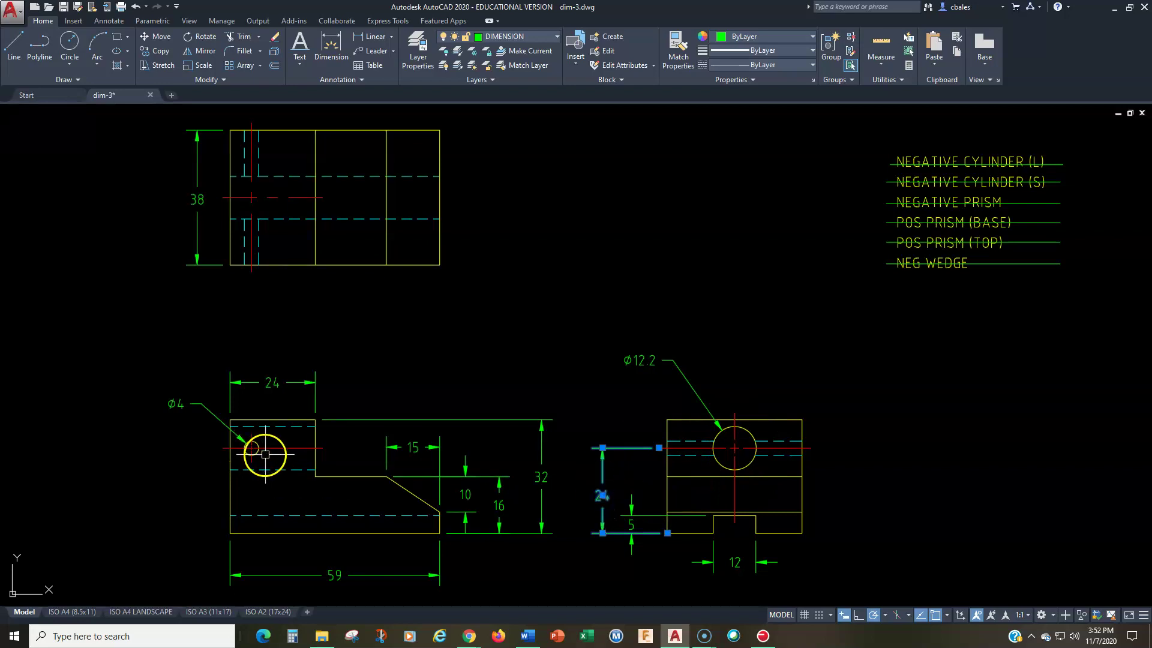
{"action": "mouse_move", "coordinate": [602, 496]}
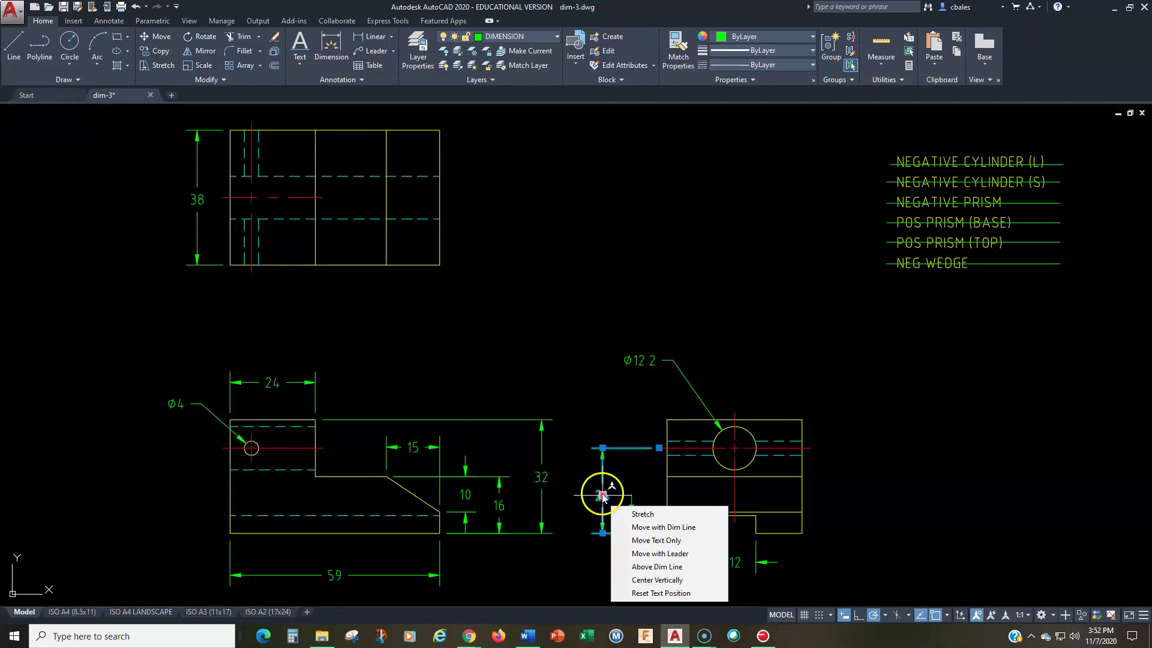
{"action": "key", "text": "Escape"}
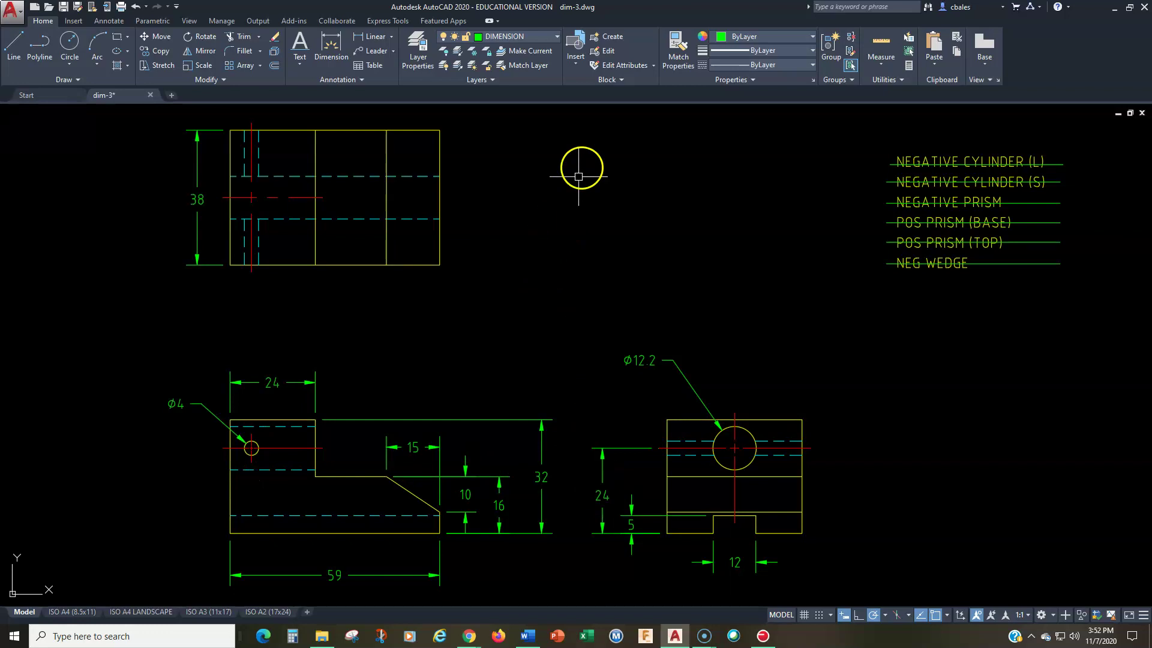
- Add a vertical 24 dimension from the front view's base to the centre line
{"action": "left_click", "coordinate": [370, 41]}
{"action": "left_click", "coordinate": [224, 447]}
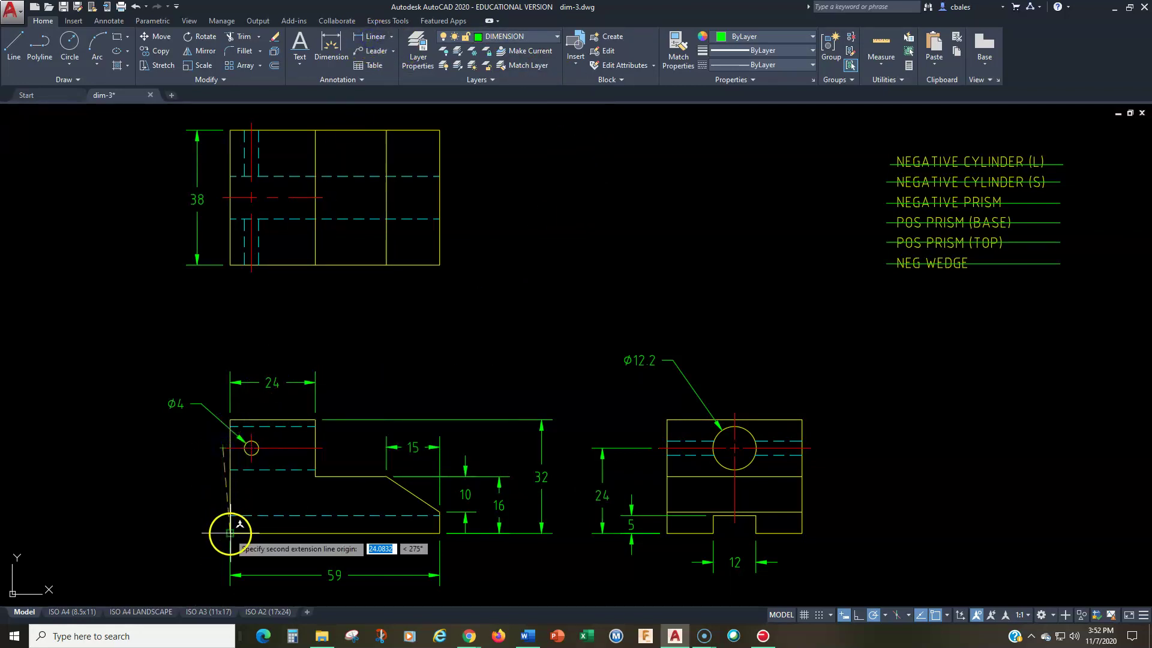
{"action": "left_click", "coordinate": [230, 533]}
{"action": "left_click", "coordinate": [196, 488]}
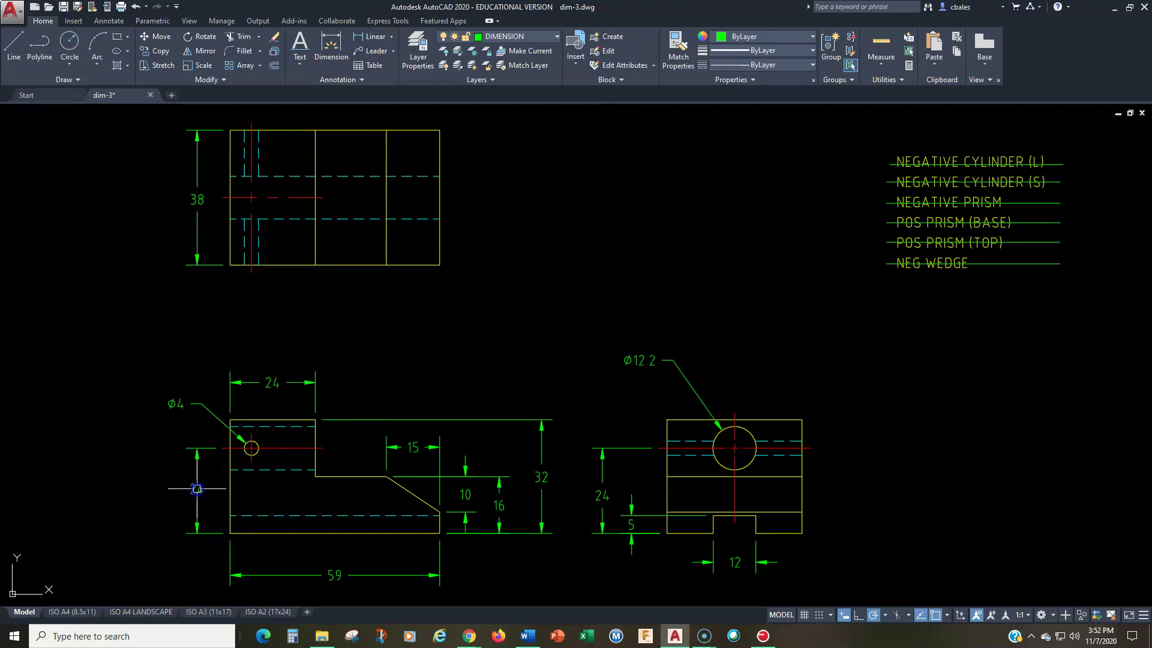
{"action": "left_click", "coordinate": [200, 500]}
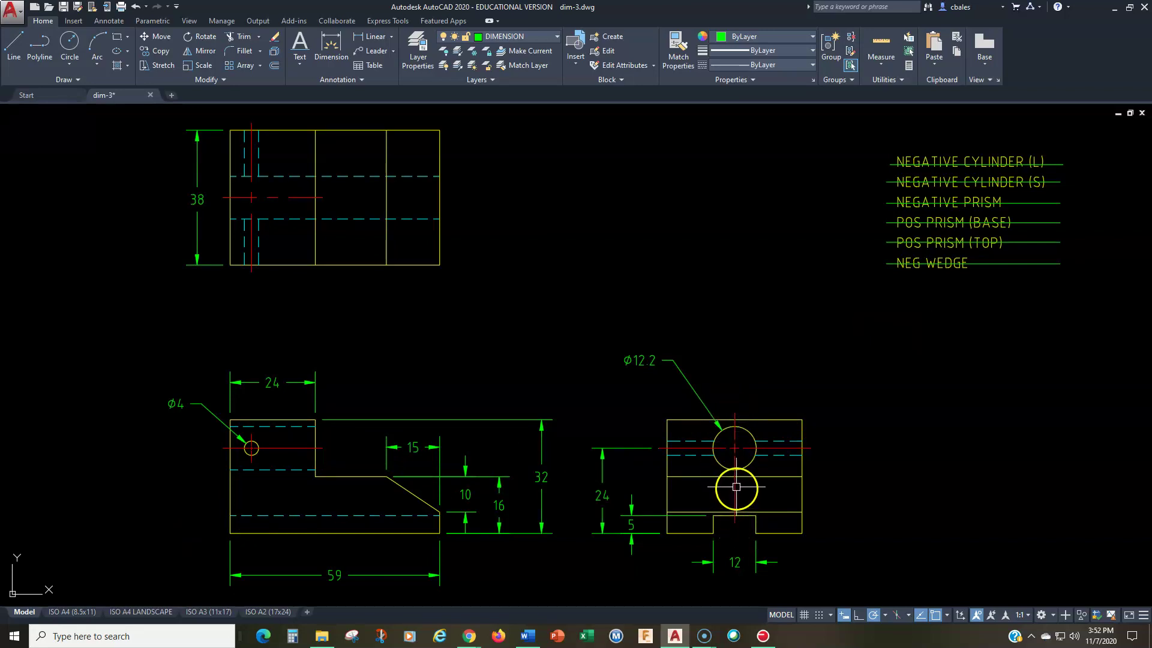
- Stretch the right view's vertical centre line down below the slot
{"action": "scroll", "coordinate": [728, 528], "scroll_direction": "up", "scroll_amount": 4}
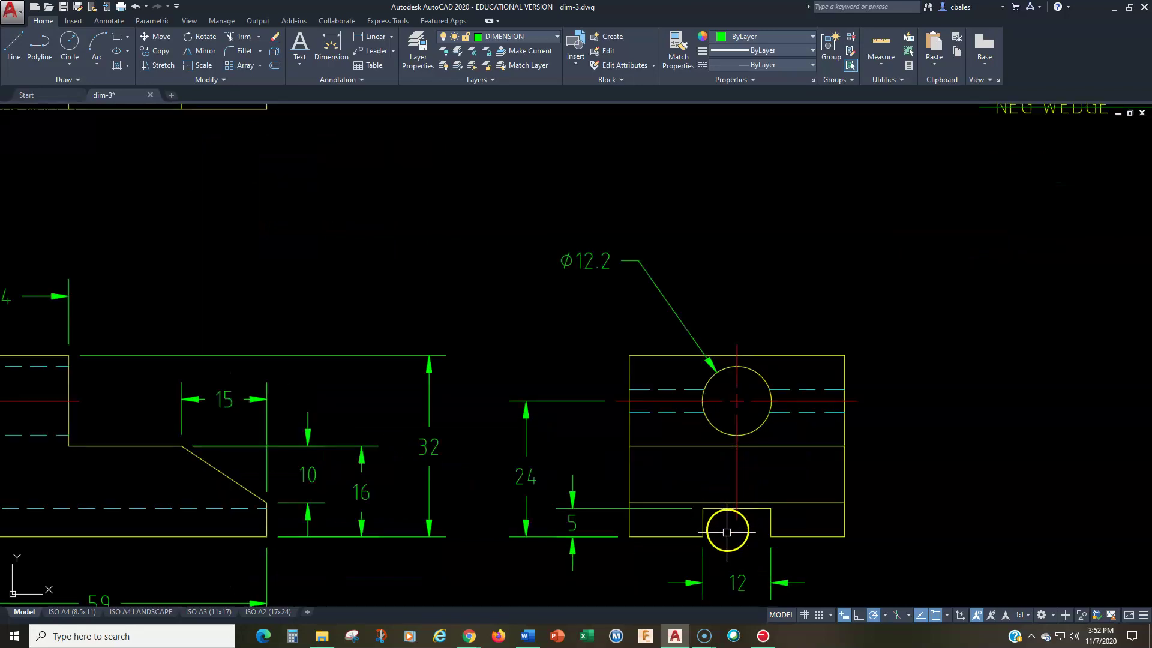
{"action": "left_click", "coordinate": [686, 327]}
{"action": "left_click", "coordinate": [685, 329]}
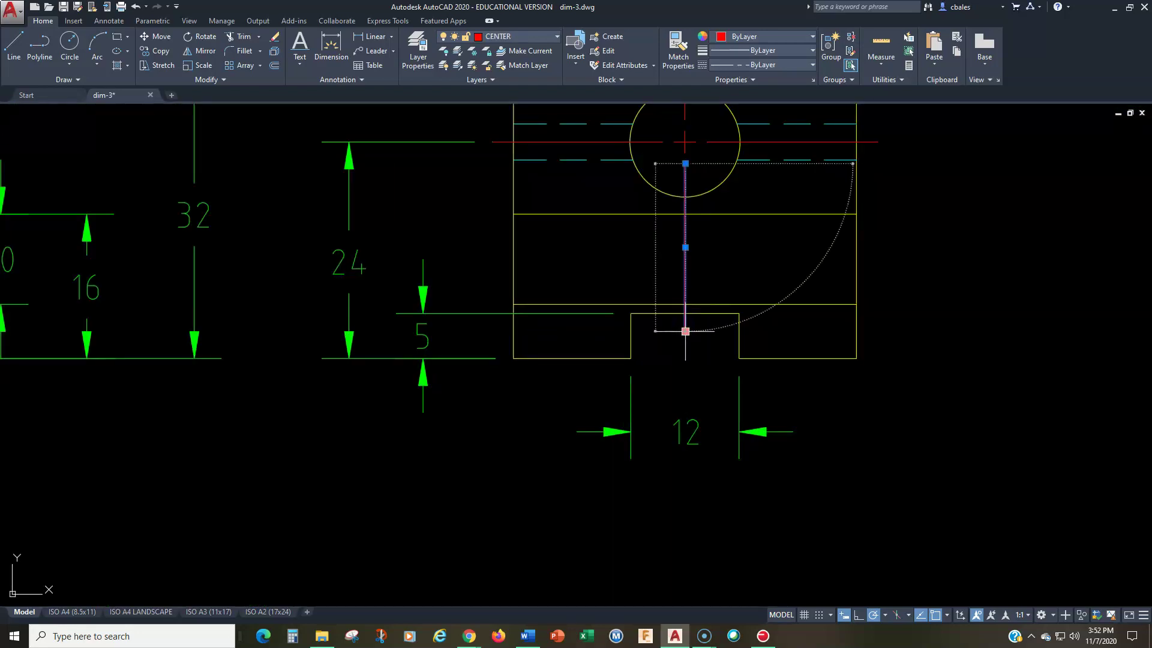
{"action": "left_click", "coordinate": [687, 375]}
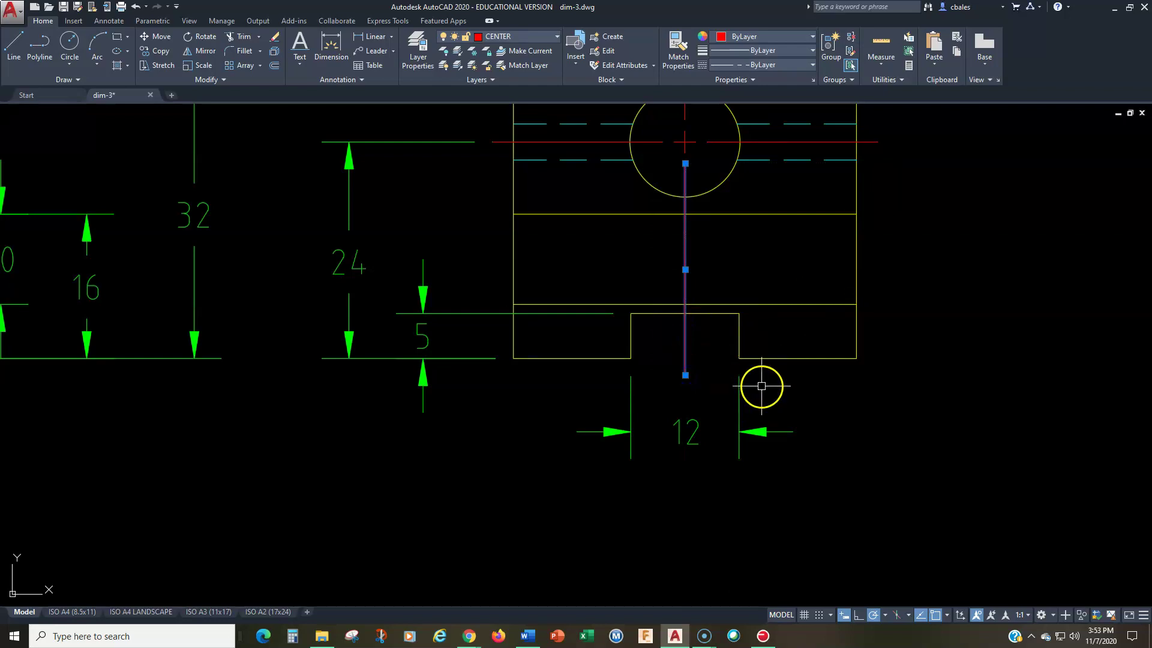
{"action": "scroll", "coordinate": [699, 342], "scroll_direction": "down", "scroll_amount": 3}
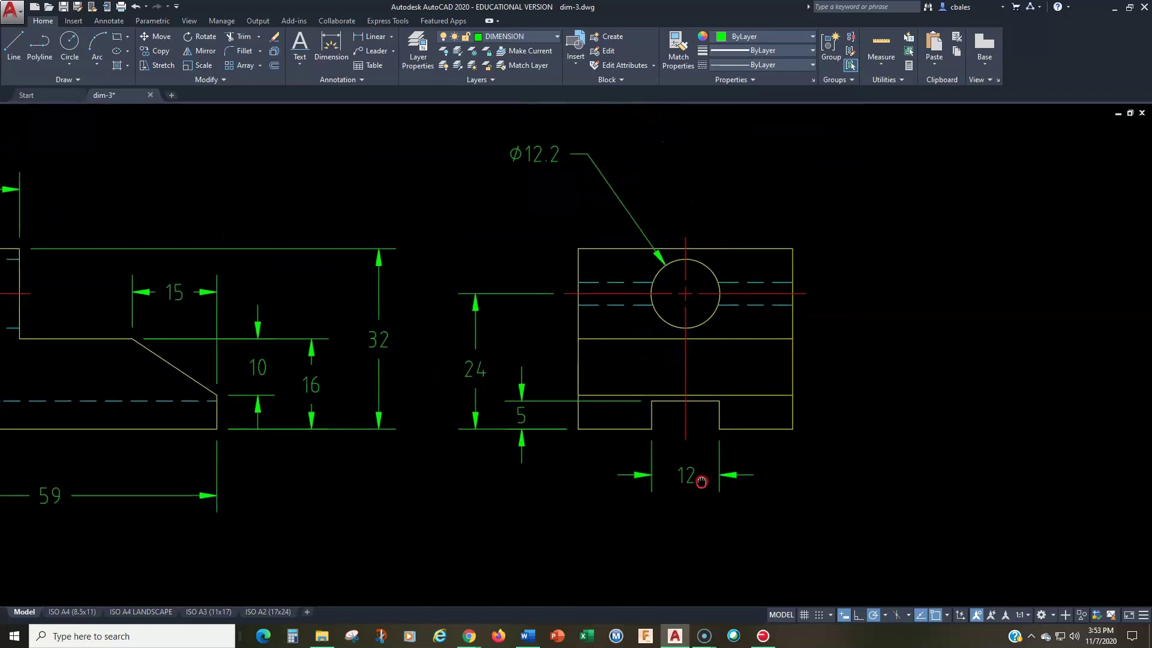
{"action": "key", "text": "Escape"}
- Extend the top view's horizontal centre line across the full width of the view
{"action": "scroll", "coordinate": [808, 384], "scroll_direction": "down", "scroll_amount": 3}
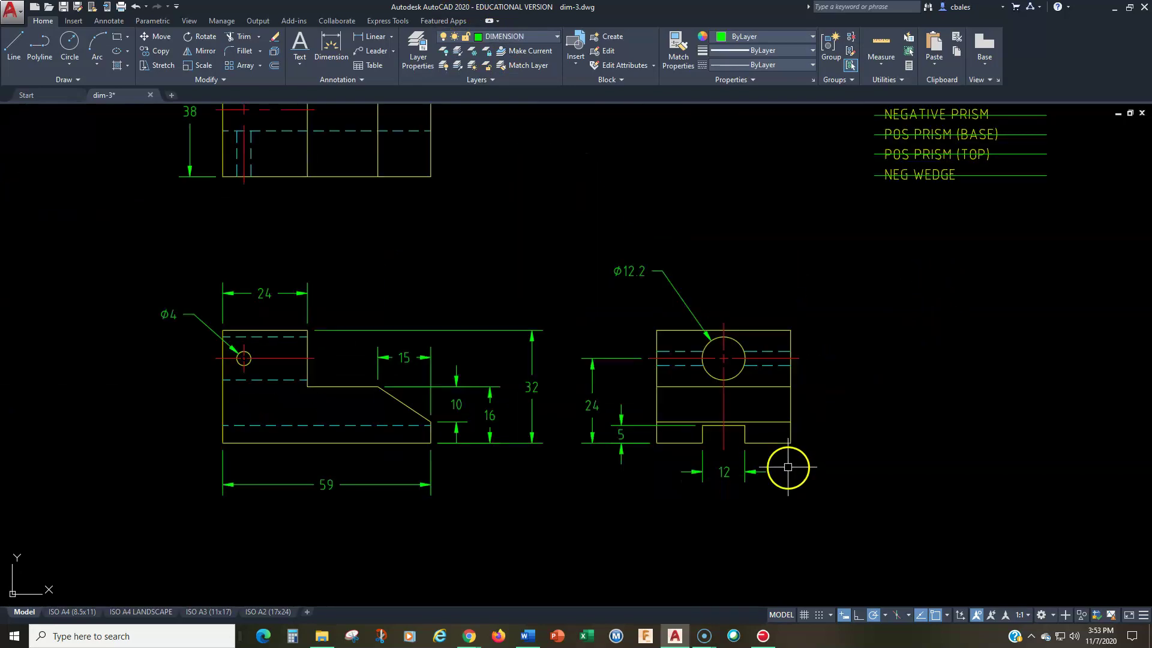
{"action": "scroll", "coordinate": [676, 502], "scroll_direction": "up", "scroll_amount": 1}
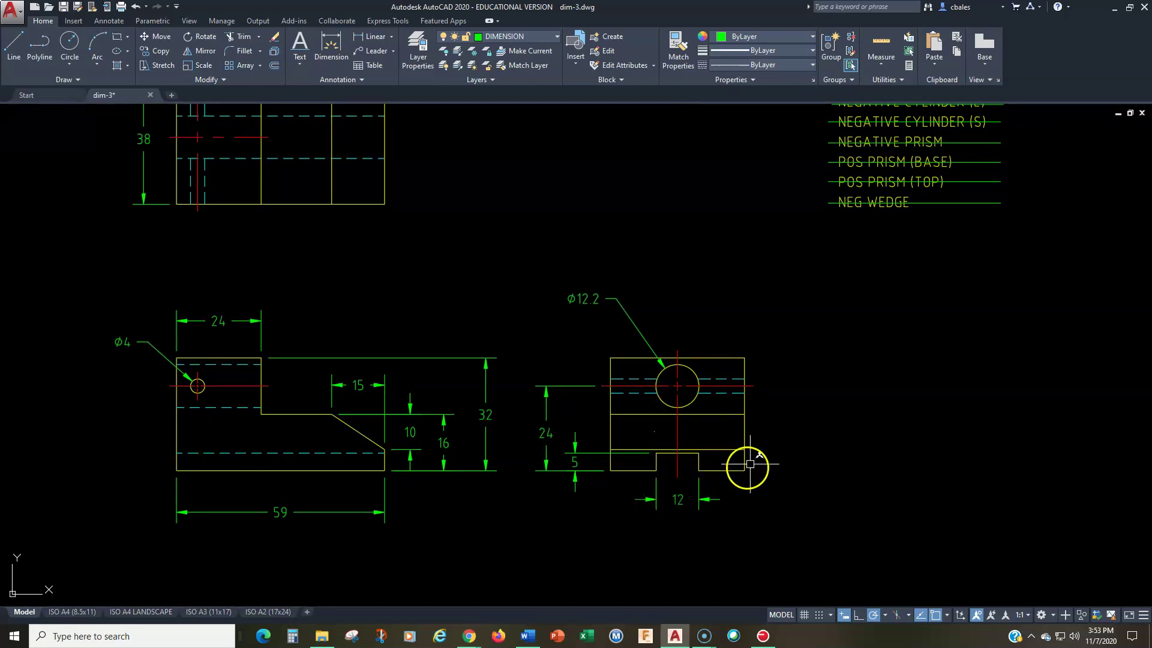
{"action": "middle_click_drag", "start_coordinate": [471, 312], "coordinate": [533, 390]}
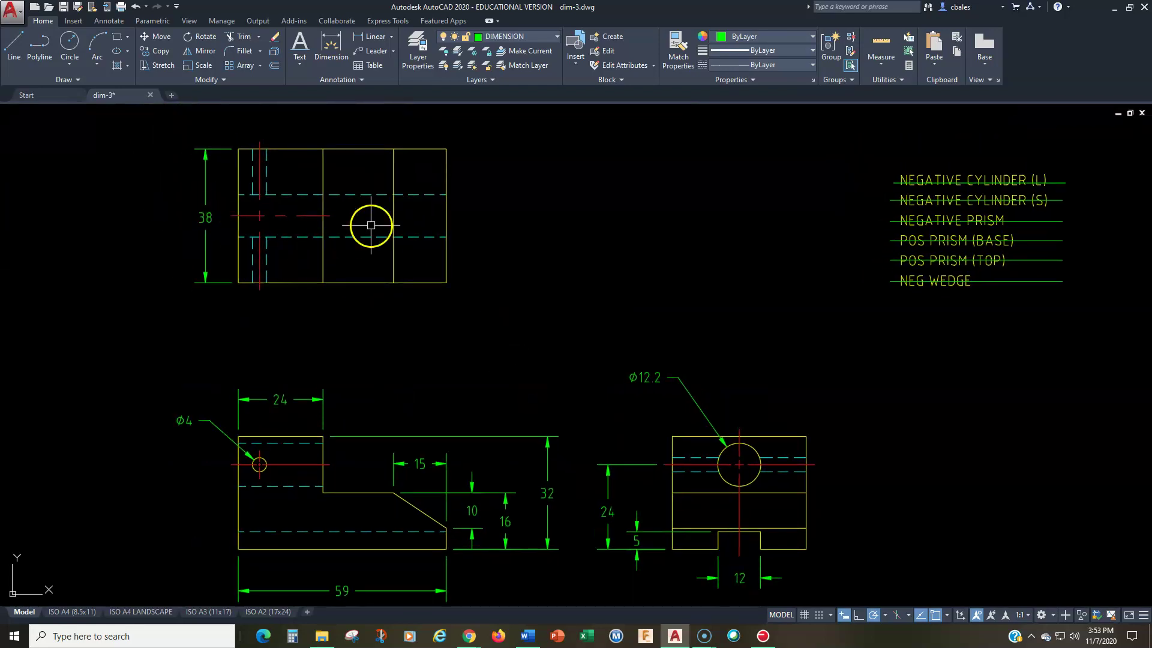
{"action": "left_click", "coordinate": [308, 216]}
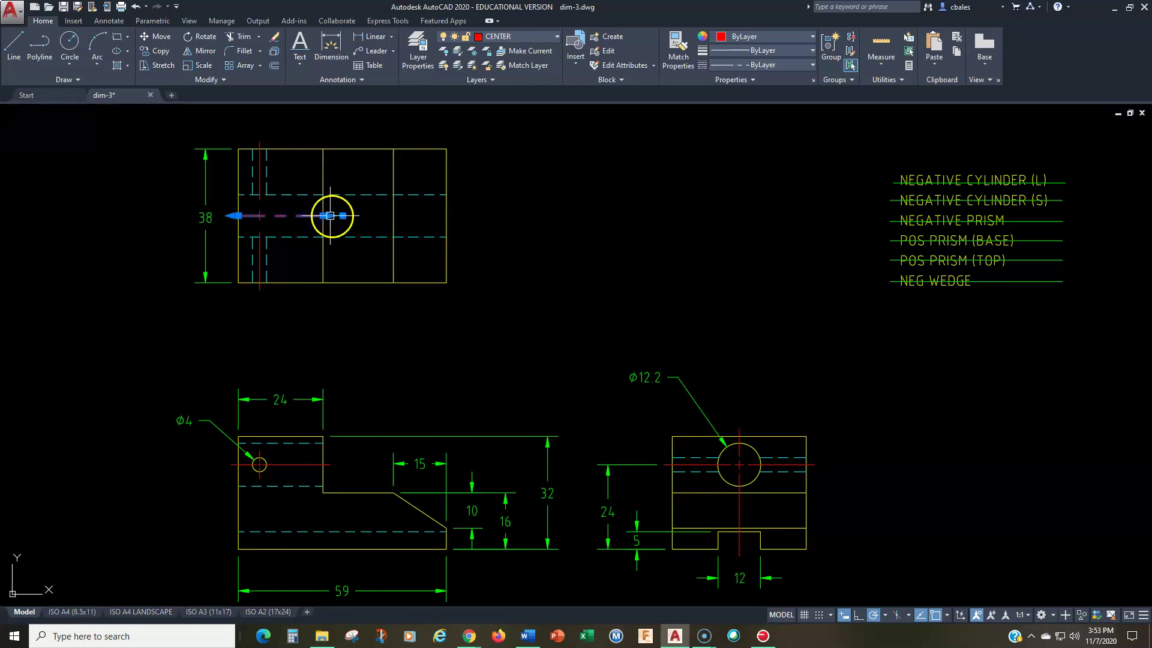
{"action": "left_click", "coordinate": [322, 215]}
{"action": "left_click", "coordinate": [454, 208]}
{"action": "key", "text": "Escape"}
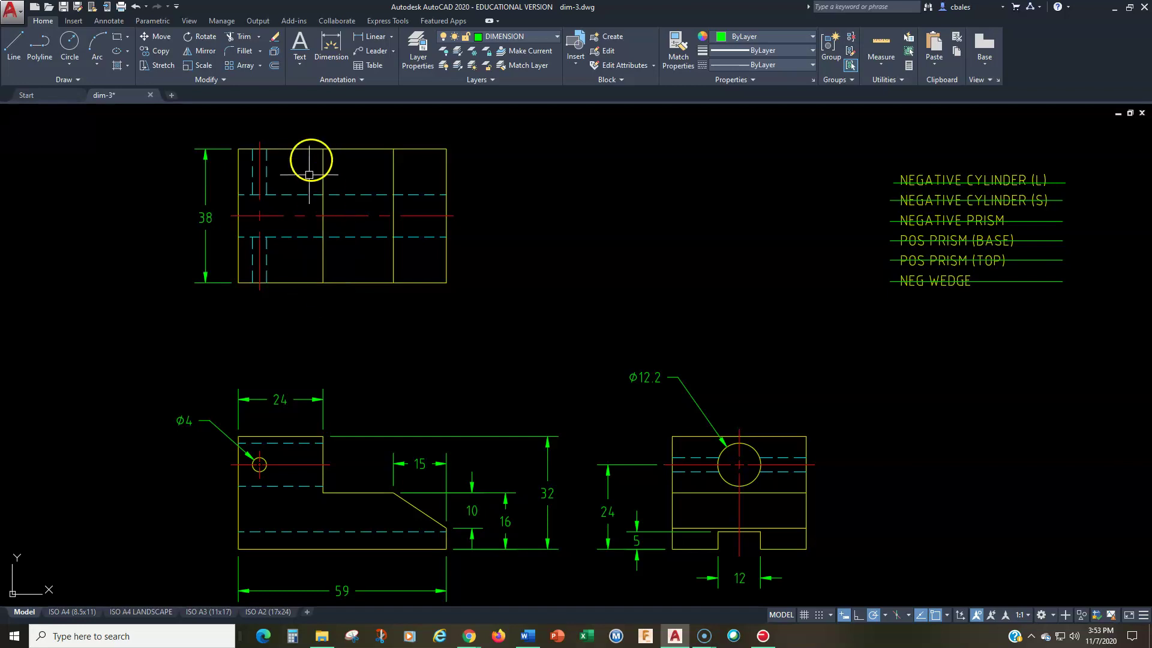
- Add a 6 linear dimension from the Ø4 hole centre to the top-left corner
{"action": "middle_click_drag", "start_coordinate": [381, 344], "coordinate": [514, 258]}
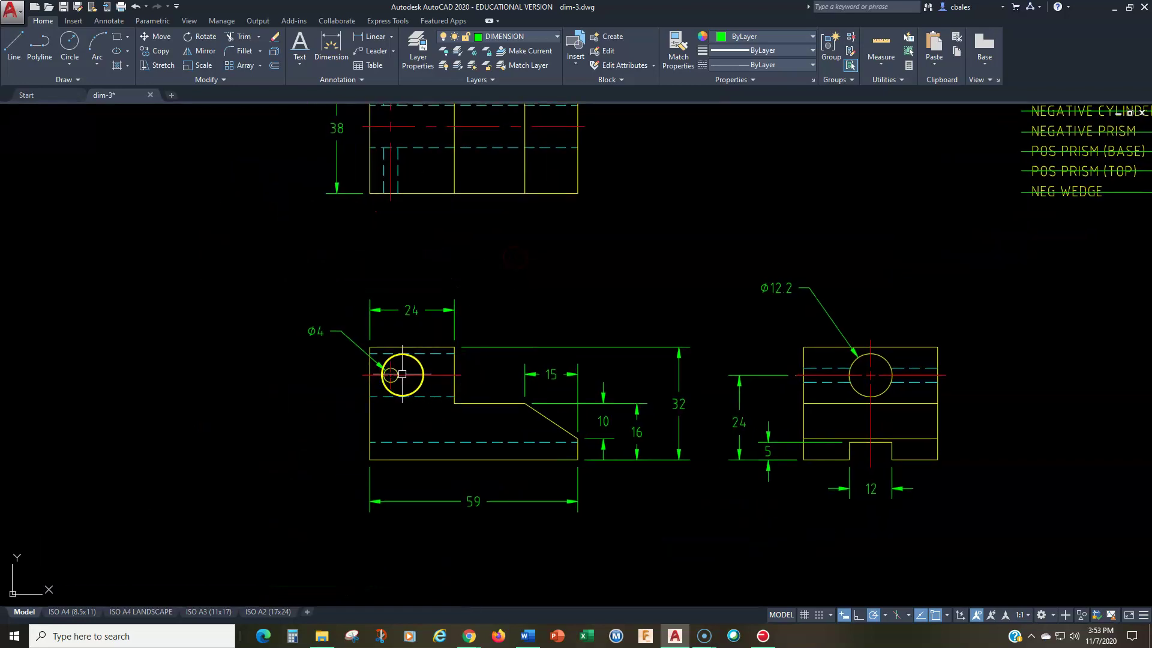
{"action": "middle_click_drag", "start_coordinate": [577, 388], "coordinate": [449, 445]}
{"action": "mouse_move", "coordinate": [324, 351]}
{"action": "middle_mouse_down"}
{"action": "mouse_move", "coordinate": [360, 342]}
{"action": "mouse_move", "coordinate": [430, 386]}
{"action": "middle_mouse_up"}
{"action": "scroll", "coordinate": [424, 368], "scroll_direction": "up", "scroll_amount": 3}
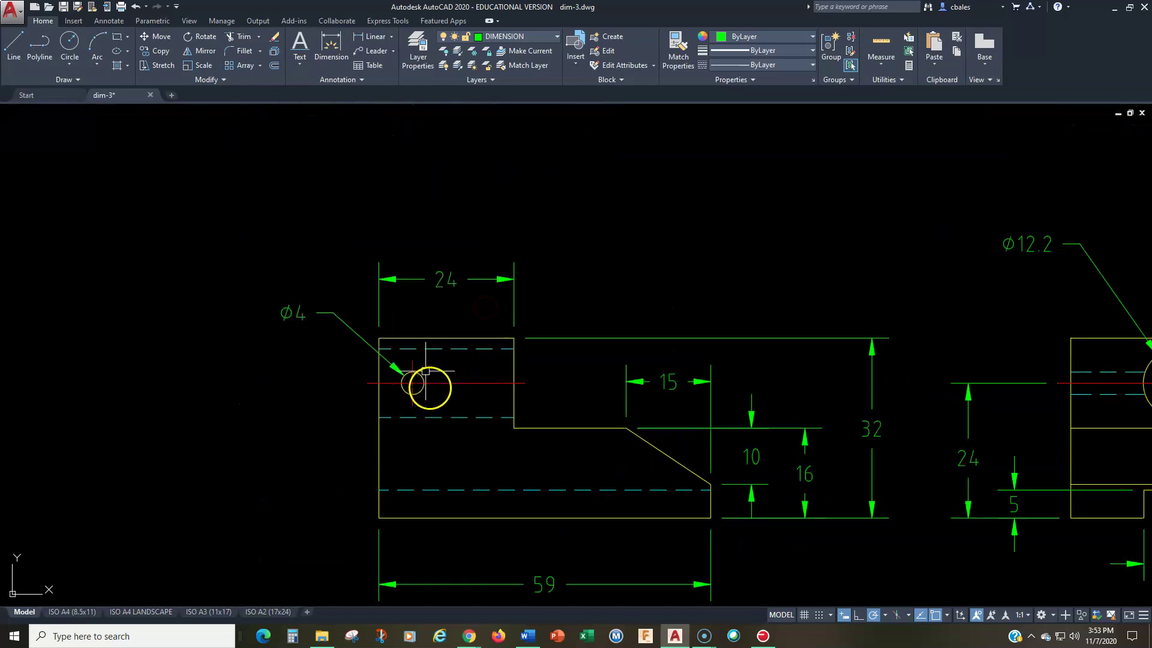
{"action": "left_click", "coordinate": [375, 36]}
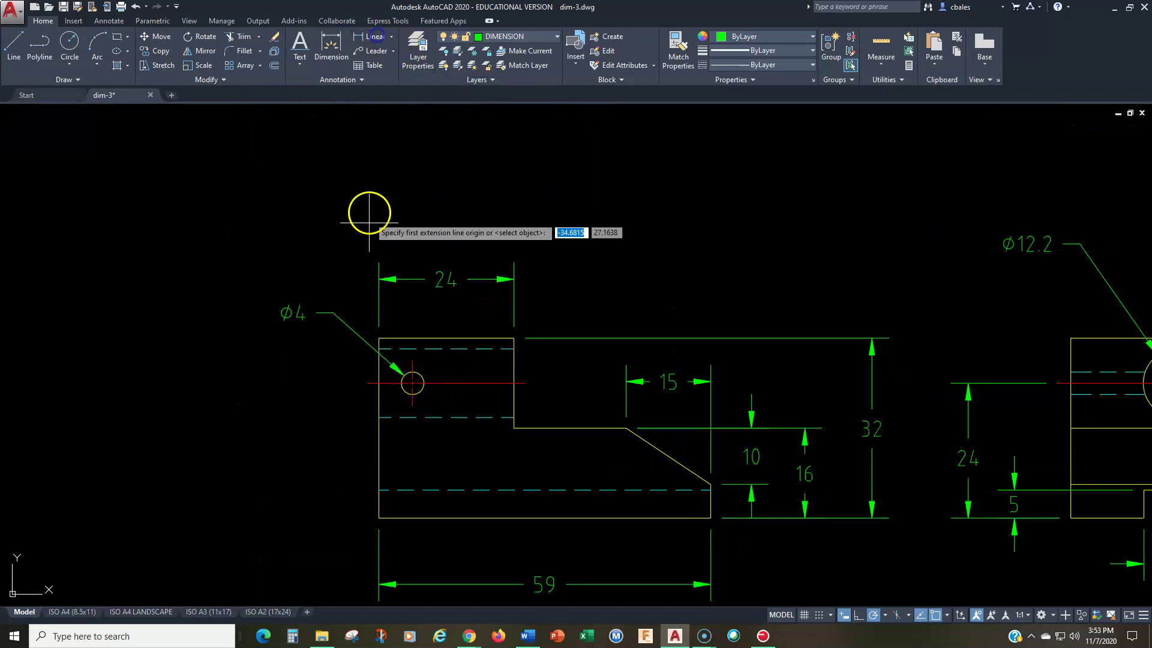
{"action": "left_click", "coordinate": [413, 360]}
{"action": "left_click", "coordinate": [379, 338]}
{"action": "left_click", "coordinate": [395, 298]}
- Leave the 24 dimension unchanged and move the Ø4 callout text below-left of the part
{"action": "left_click", "coordinate": [438, 277]}
{"action": "left_click", "coordinate": [445, 278]}
{"action": "right_click", "coordinate": [446, 260]}
{"action": "key", "text": "Escape"}
{"action": "key", "text": "Escape"}
{"action": "left_click", "coordinate": [299, 315]}
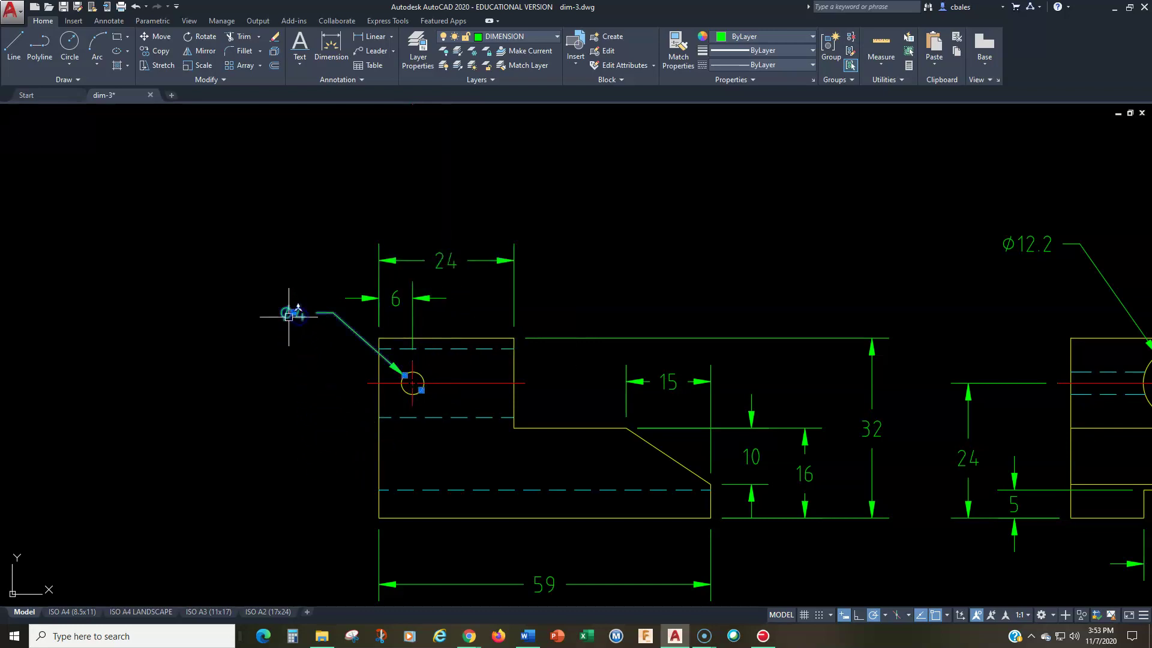
{"action": "left_click", "coordinate": [293, 312]}
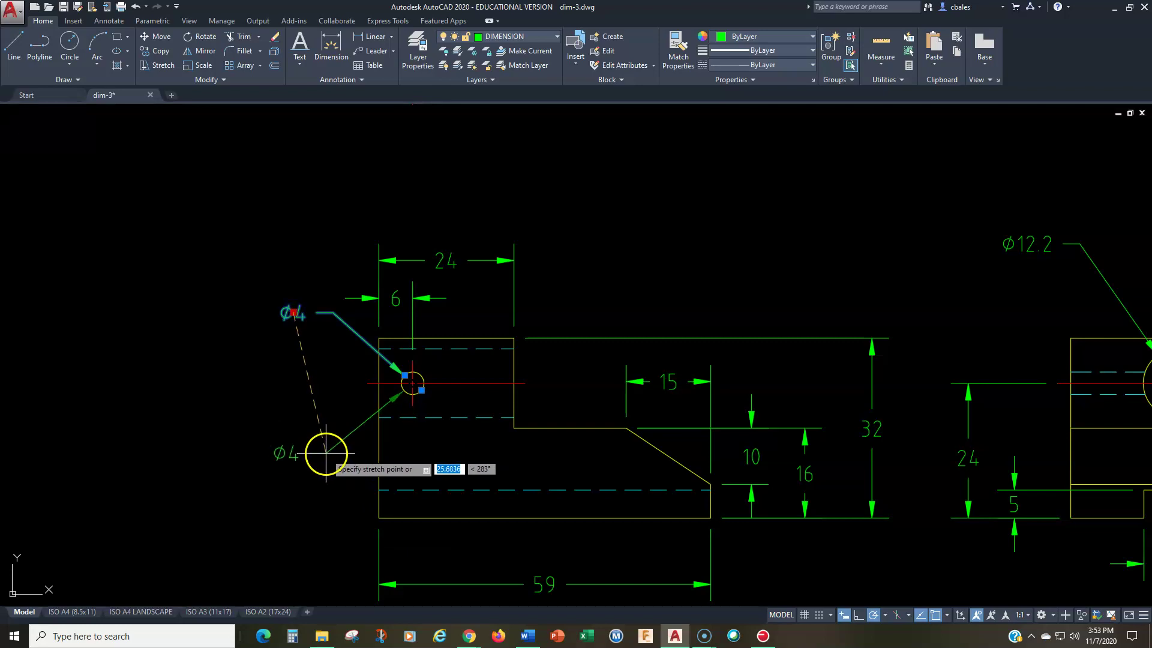
{"action": "left_click", "coordinate": [328, 454]}
{"action": "key", "text": "Escape"}
{"action": "scroll", "coordinate": [466, 489], "scroll_direction": "down", "scroll_amount": 3}
{"action": "mouse_move", "coordinate": [466, 489]}
{"action": "middle_mouse_down"}
{"action": "mouse_move", "coordinate": [419, 451]}
{"action": "mouse_move", "coordinate": [215, 492]}
{"action": "mouse_move", "coordinate": [267, 485]}
{"action": "mouse_move", "coordinate": [279, 514]}
{"action": "middle_mouse_up"}
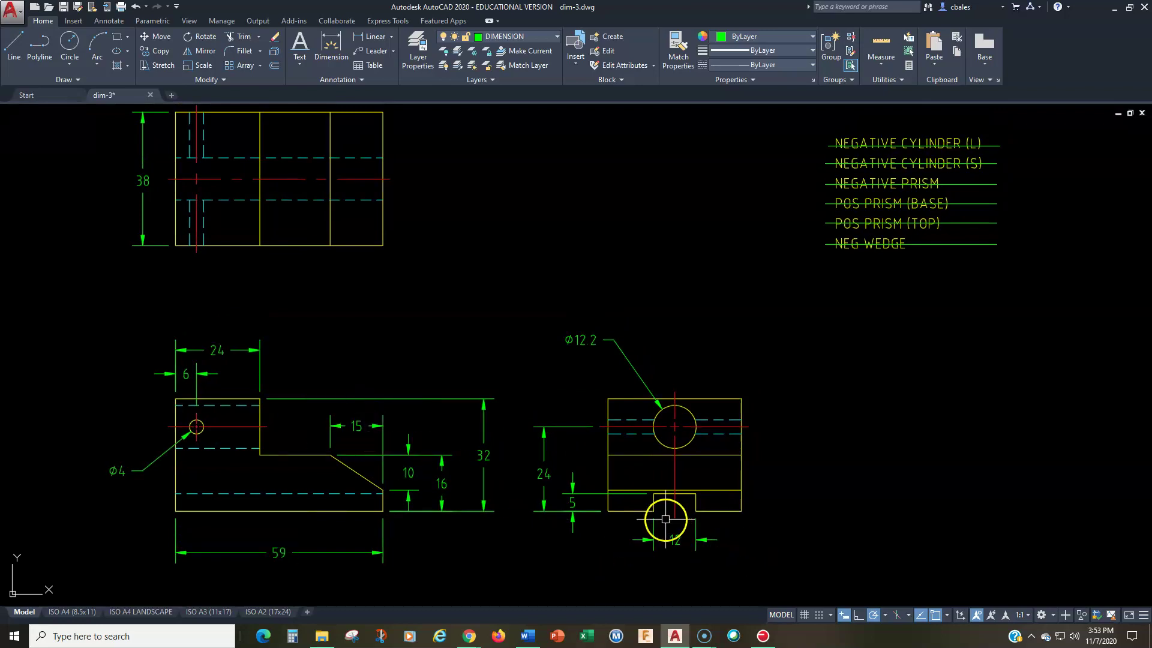
{"action": "scroll", "coordinate": [665, 519], "scroll_direction": "up", "scroll_amount": 2}
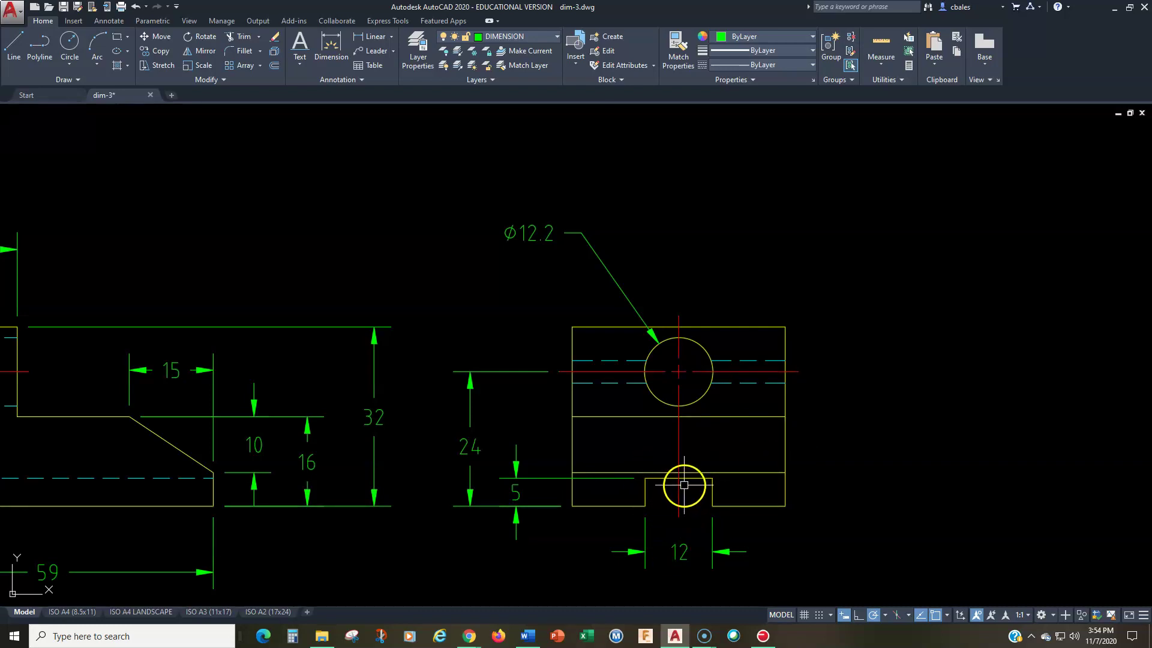
{"action": "scroll", "coordinate": [677, 502], "scroll_direction": "down", "scroll_amount": 2}
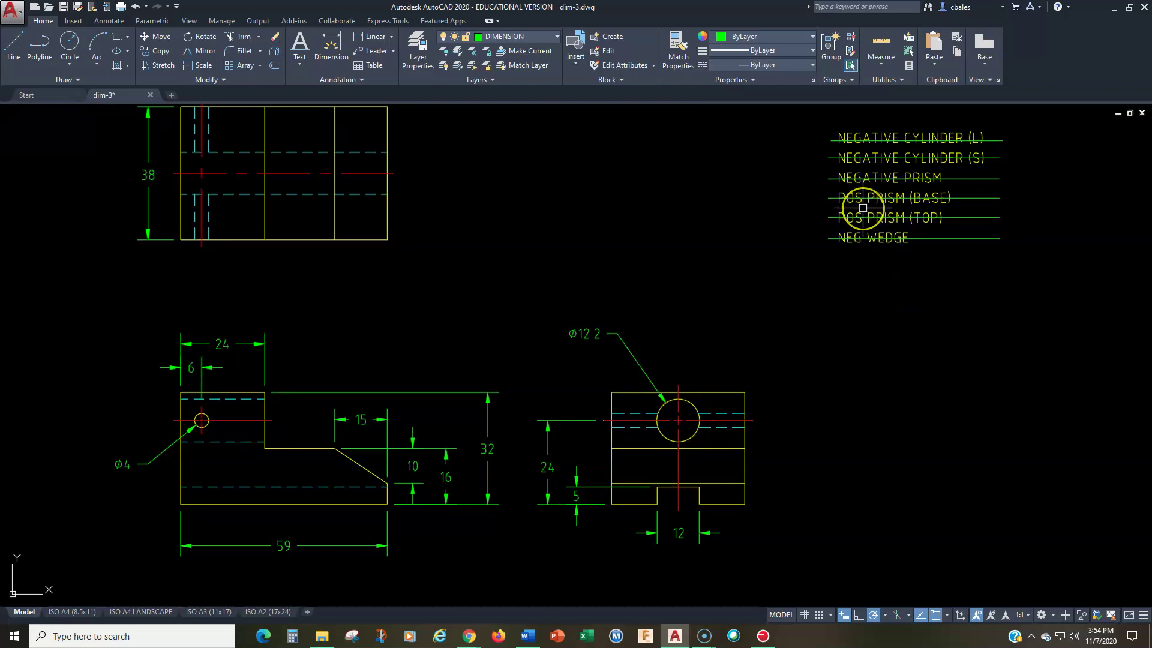
{"action": "middle_click_drag", "start_coordinate": [501, 256], "coordinate": [537, 268]}
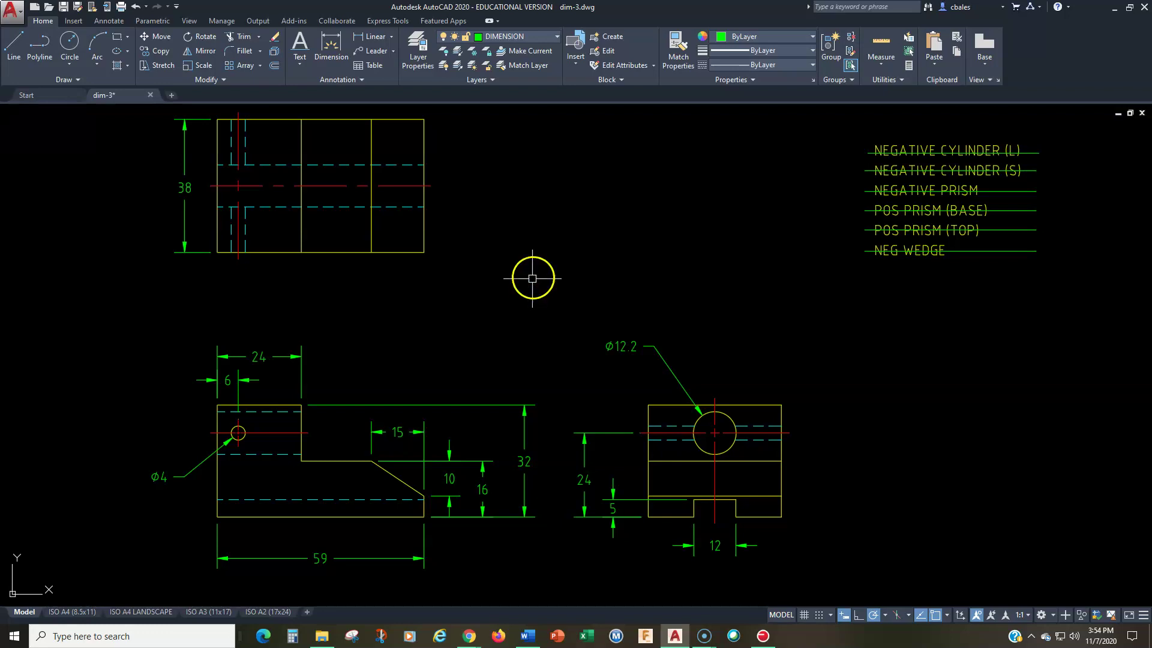
{"action": "middle_click_drag", "start_coordinate": [530, 283], "coordinate": [530, 296]}
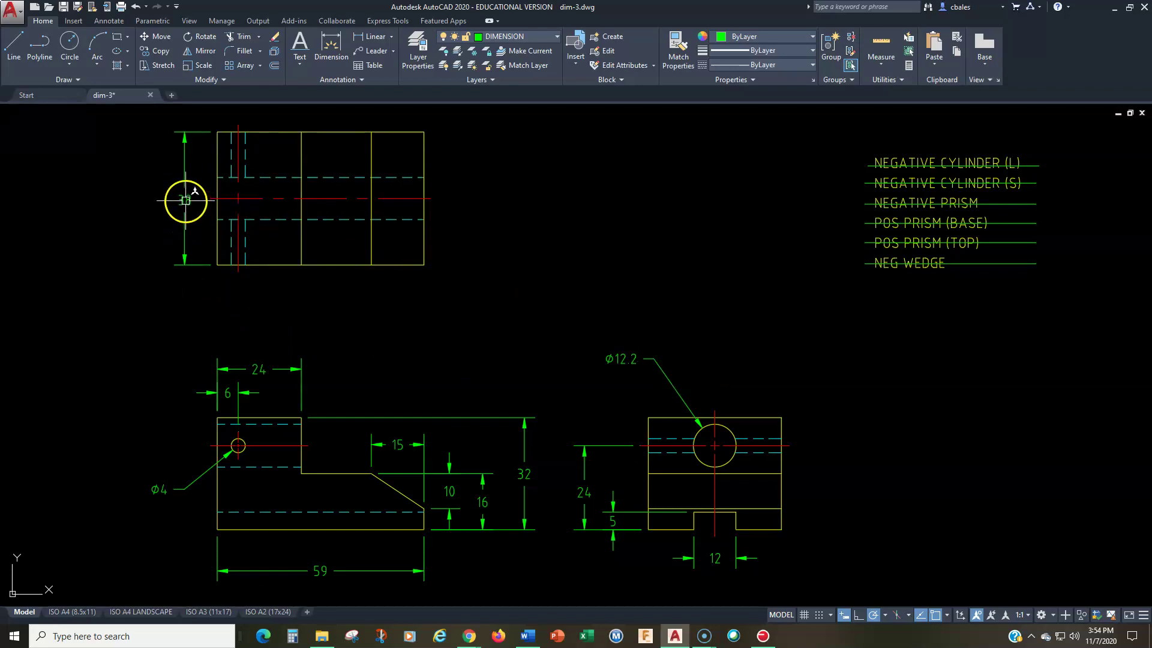
{"action": "left_click", "coordinate": [185, 200]}
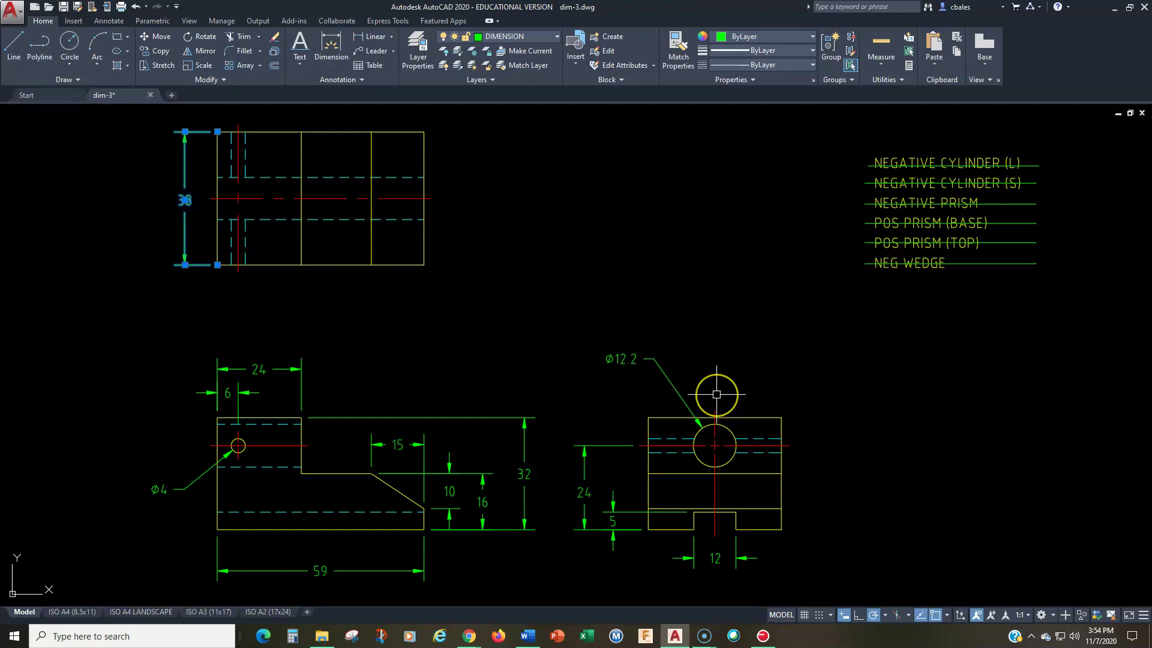
{"action": "key", "text": "Escape"}
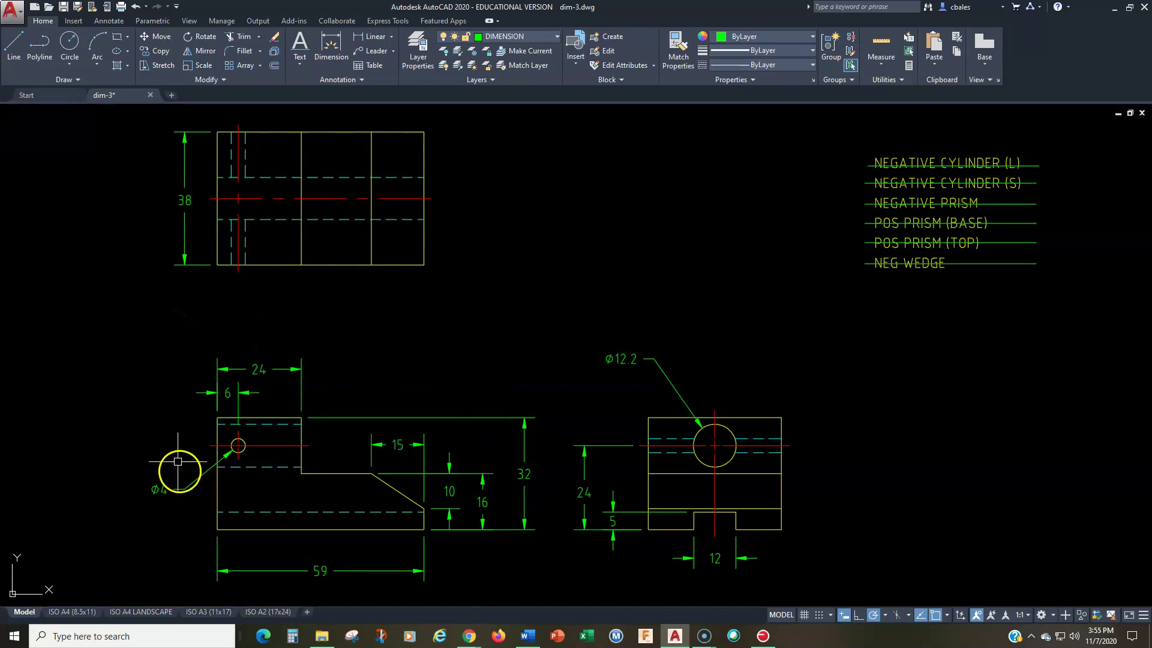
- Switch to the ISO A3 (11x17) title-block layout tab
{"action": "left_click", "coordinate": [208, 612]}
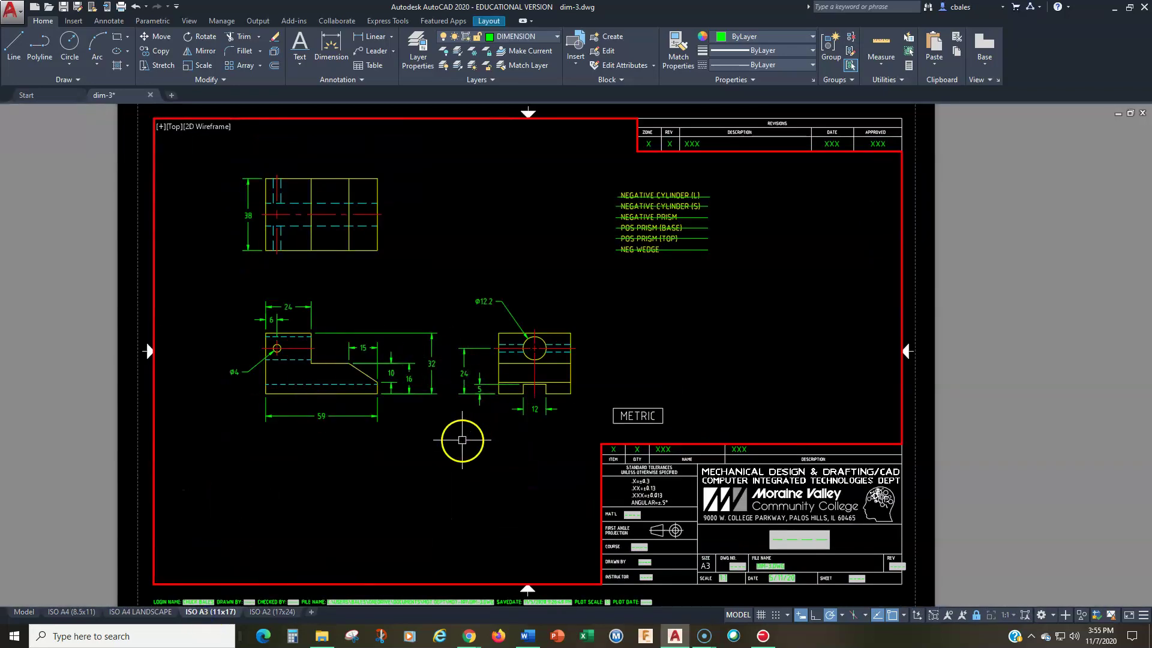